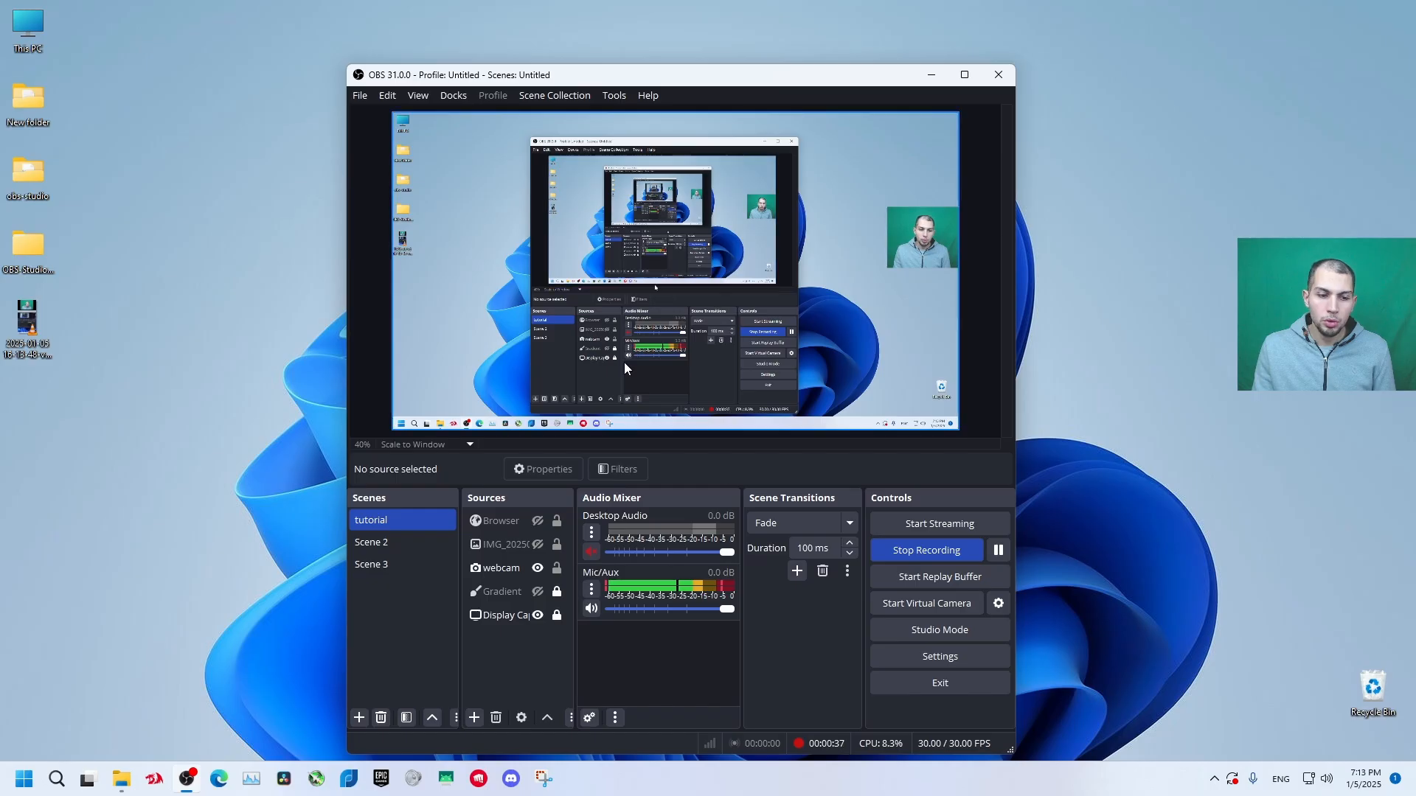
# Switch to the Edge browser and search the web for streamelements.
pyautogui.click(220, 779)
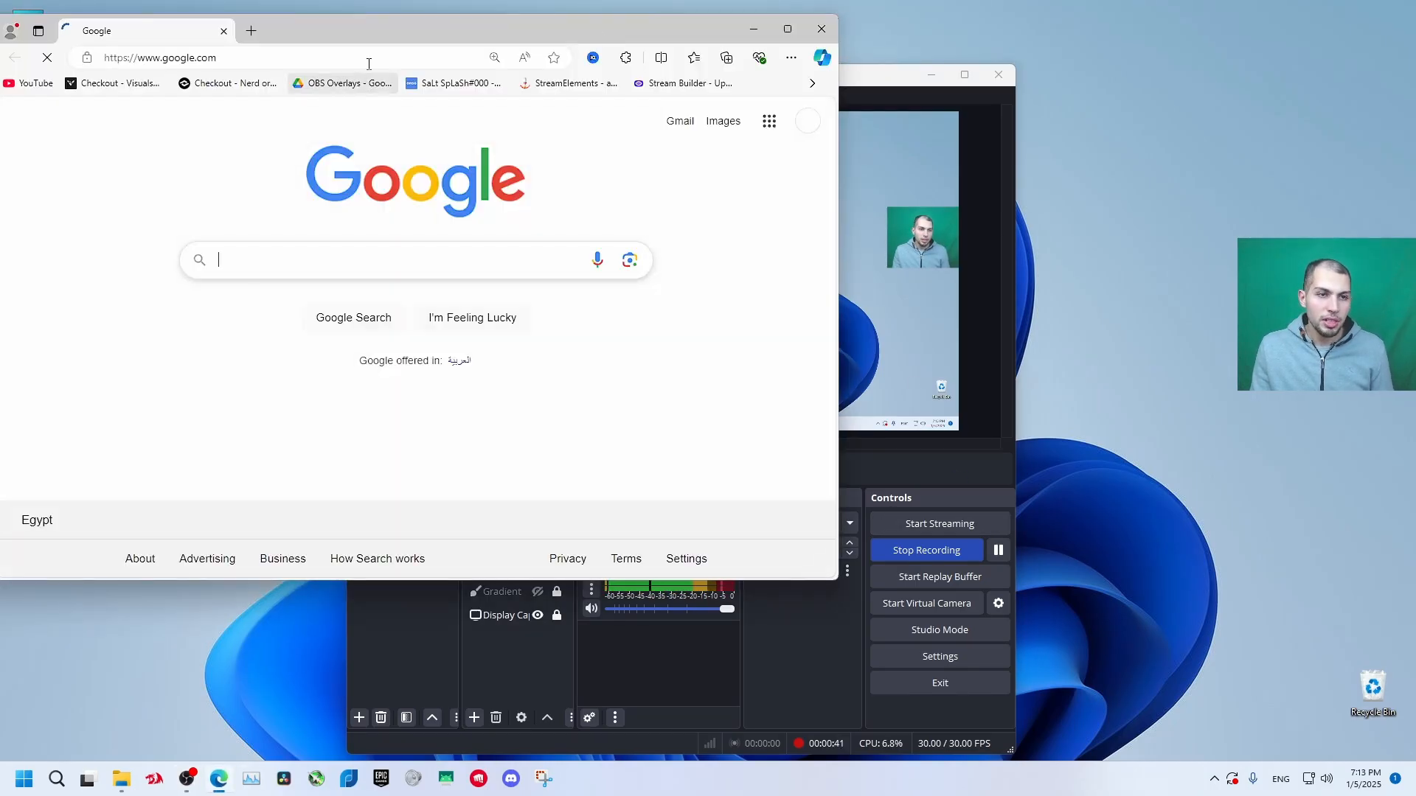
pyautogui.click(377, 55)
pyautogui.write('sre')
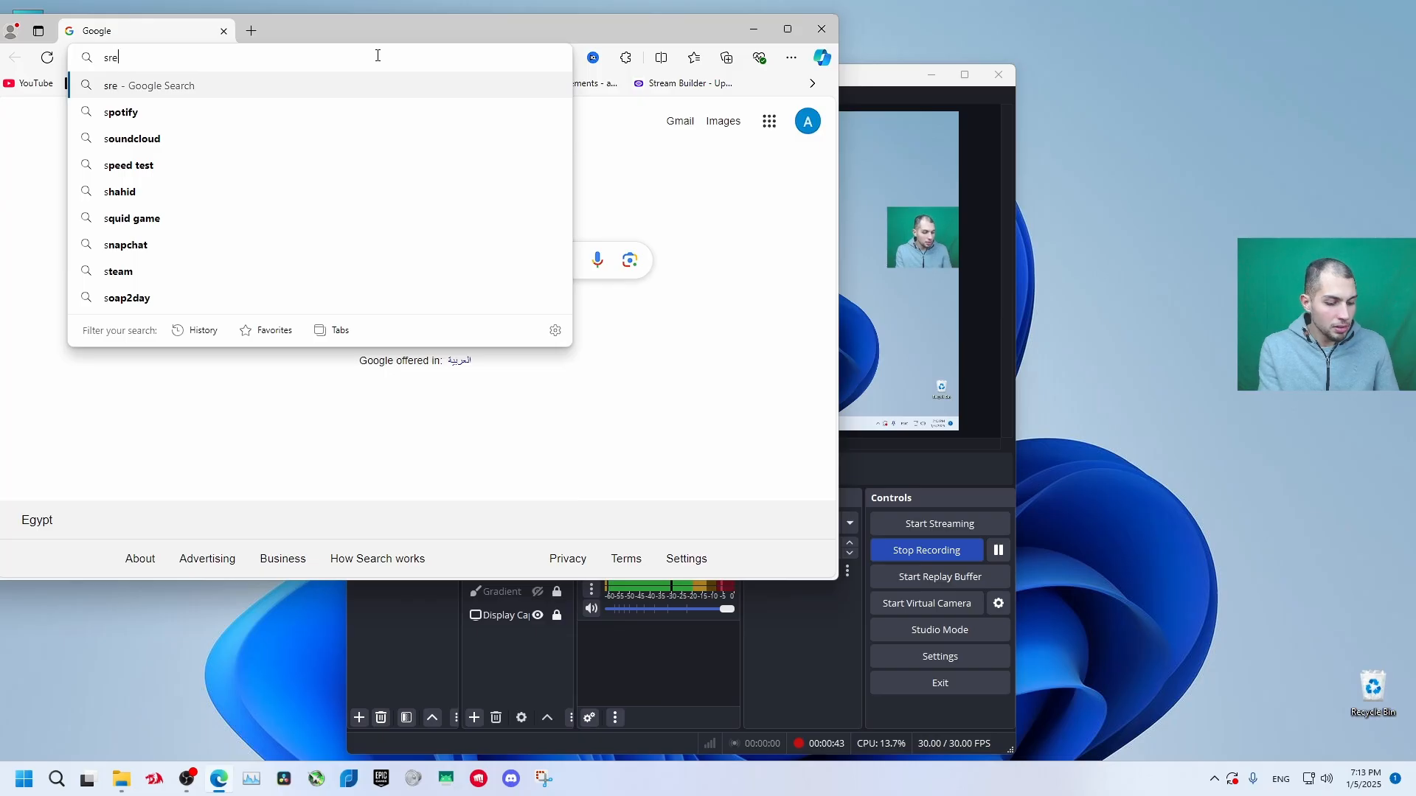
pyautogui.write('am')
pyautogui.click(67, 263)
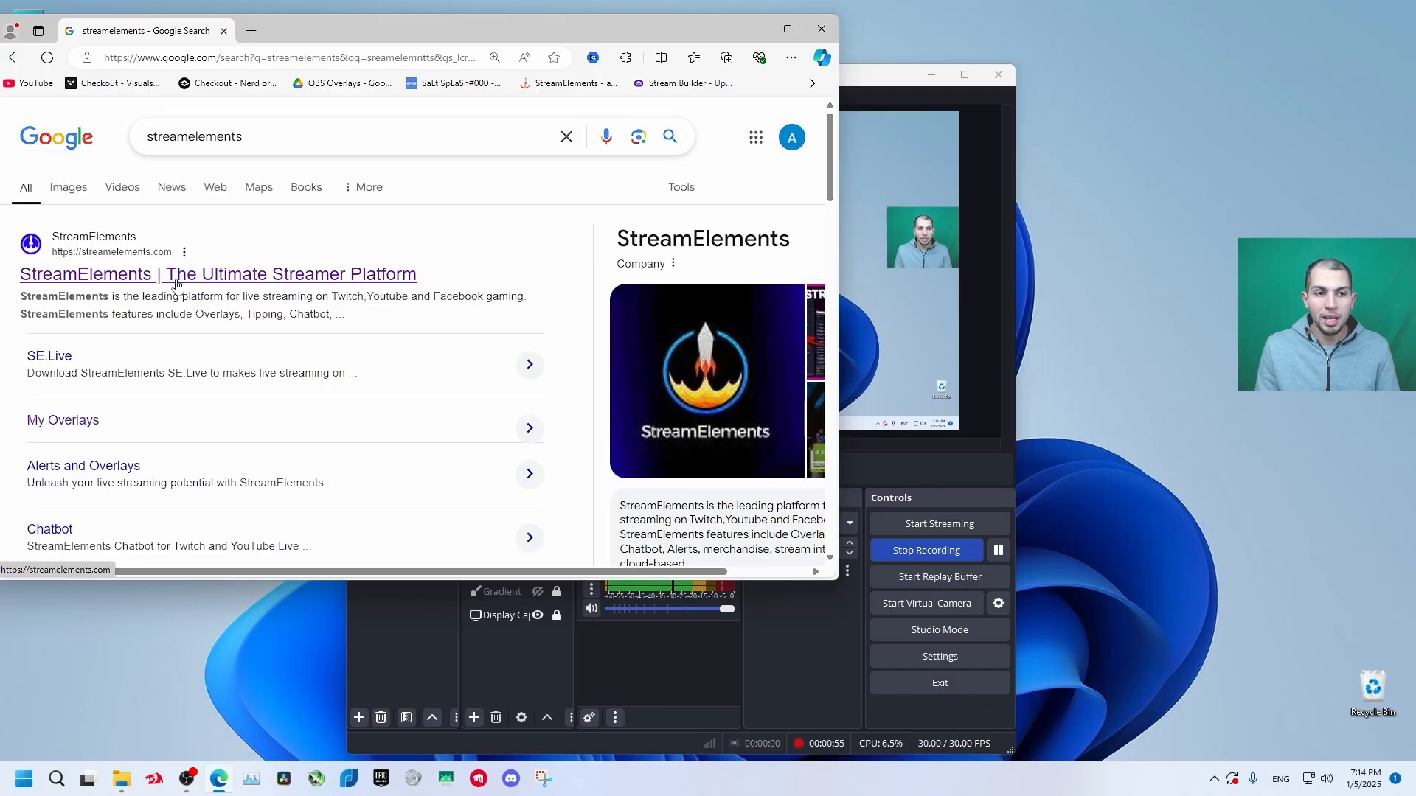
# Open the StreamElements website from the search results and enter the dashboard for live streamers.
pyautogui.click(178, 285)
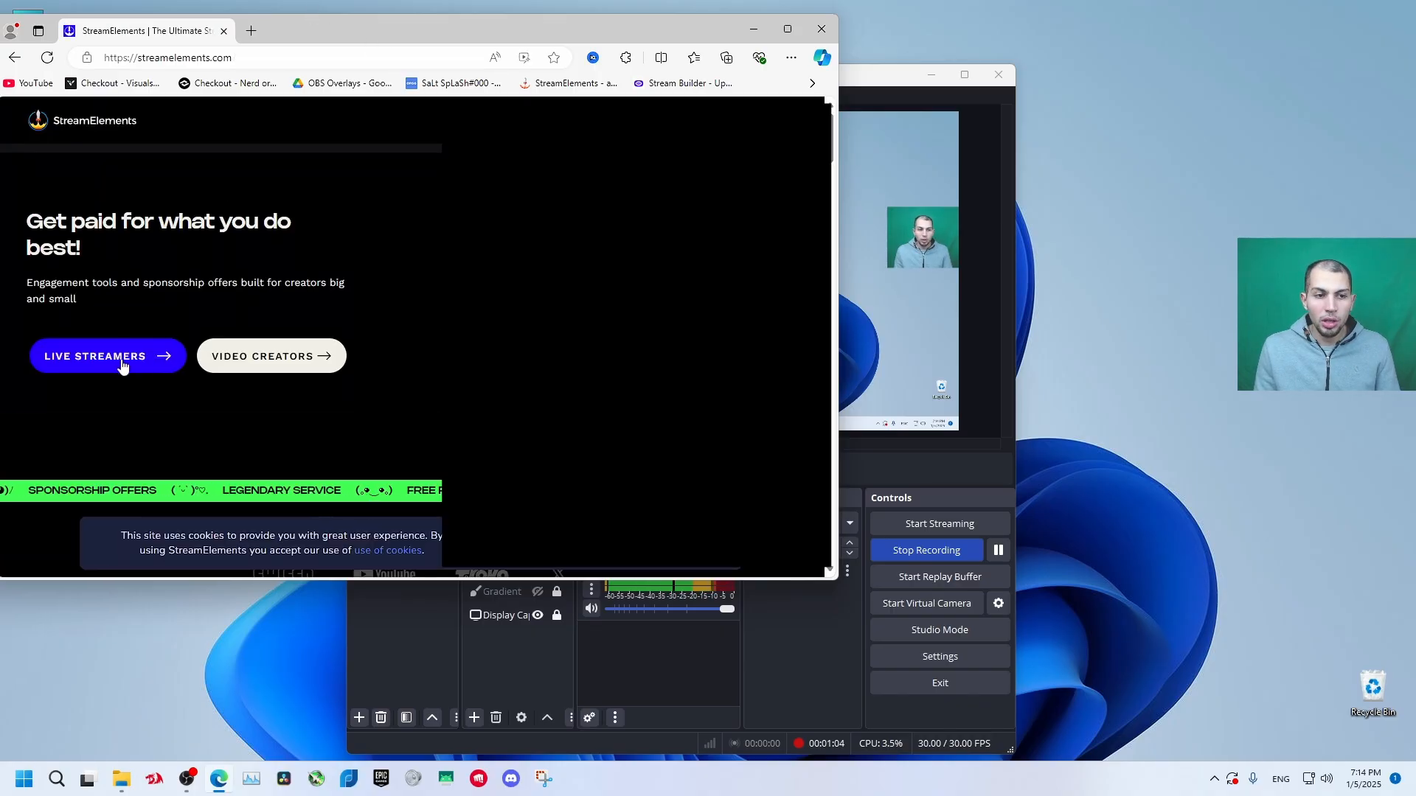
pyautogui.click(123, 357)
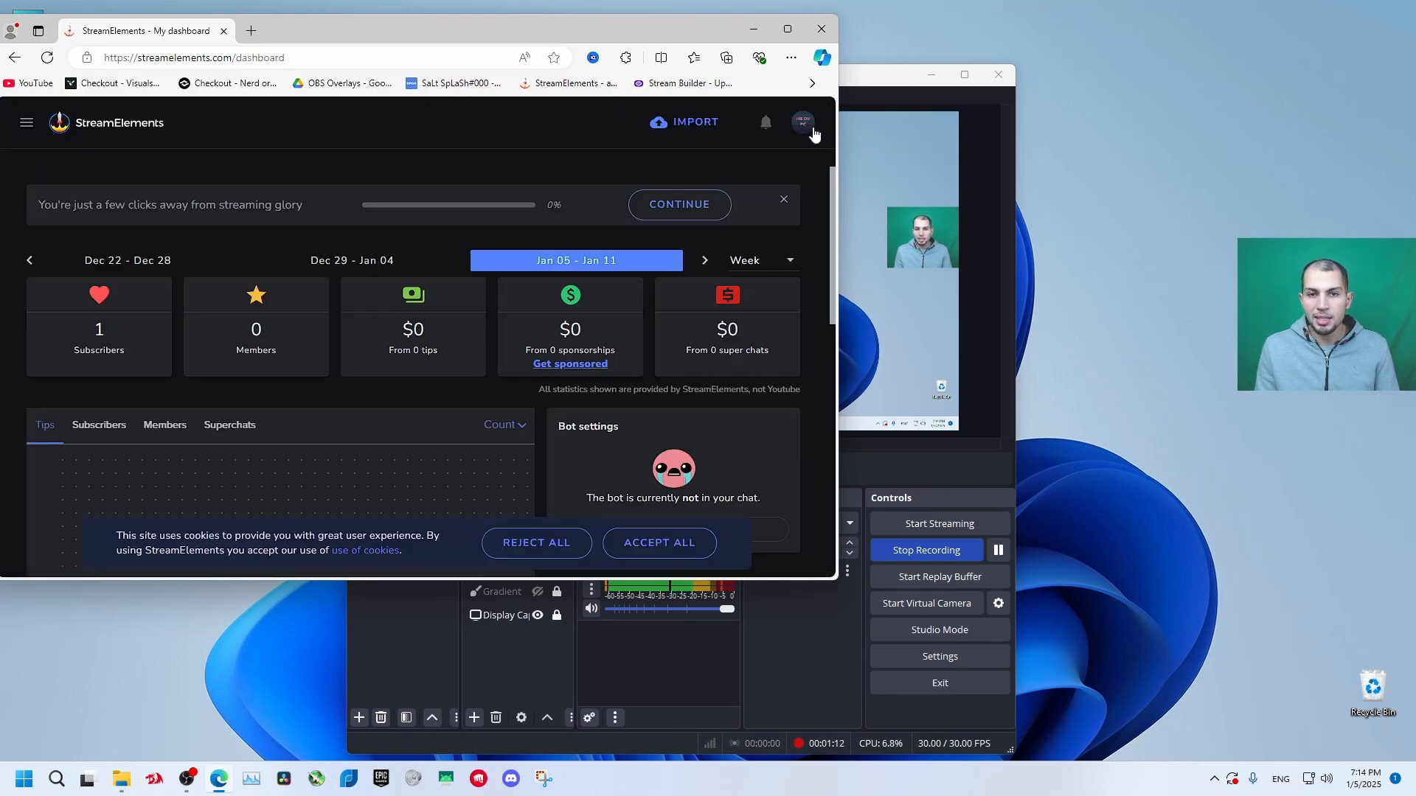
pyautogui.click(812, 129)
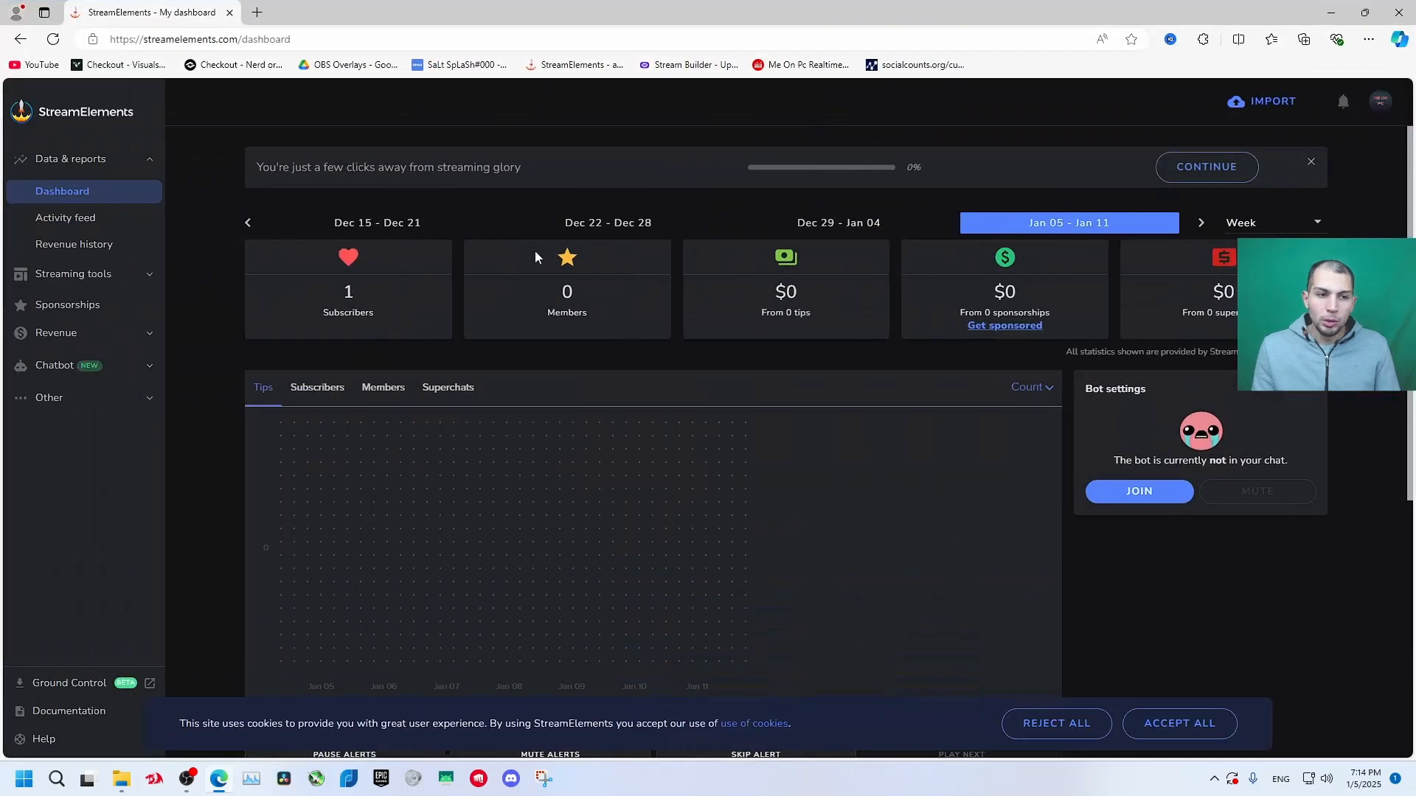
# Go to the personal overlays among the streaming tools and start a new overlay.
pyautogui.click(138, 276)
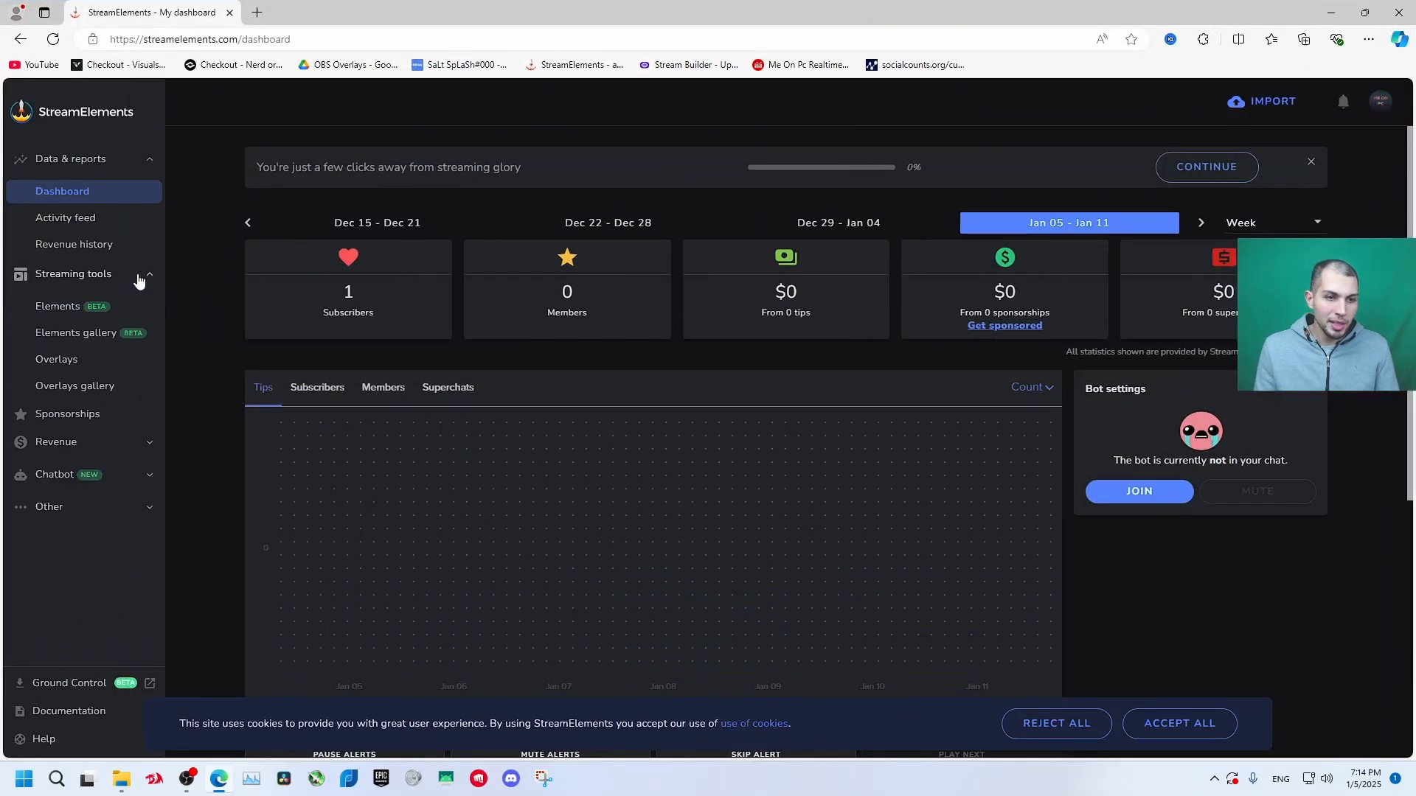
pyautogui.click(94, 362)
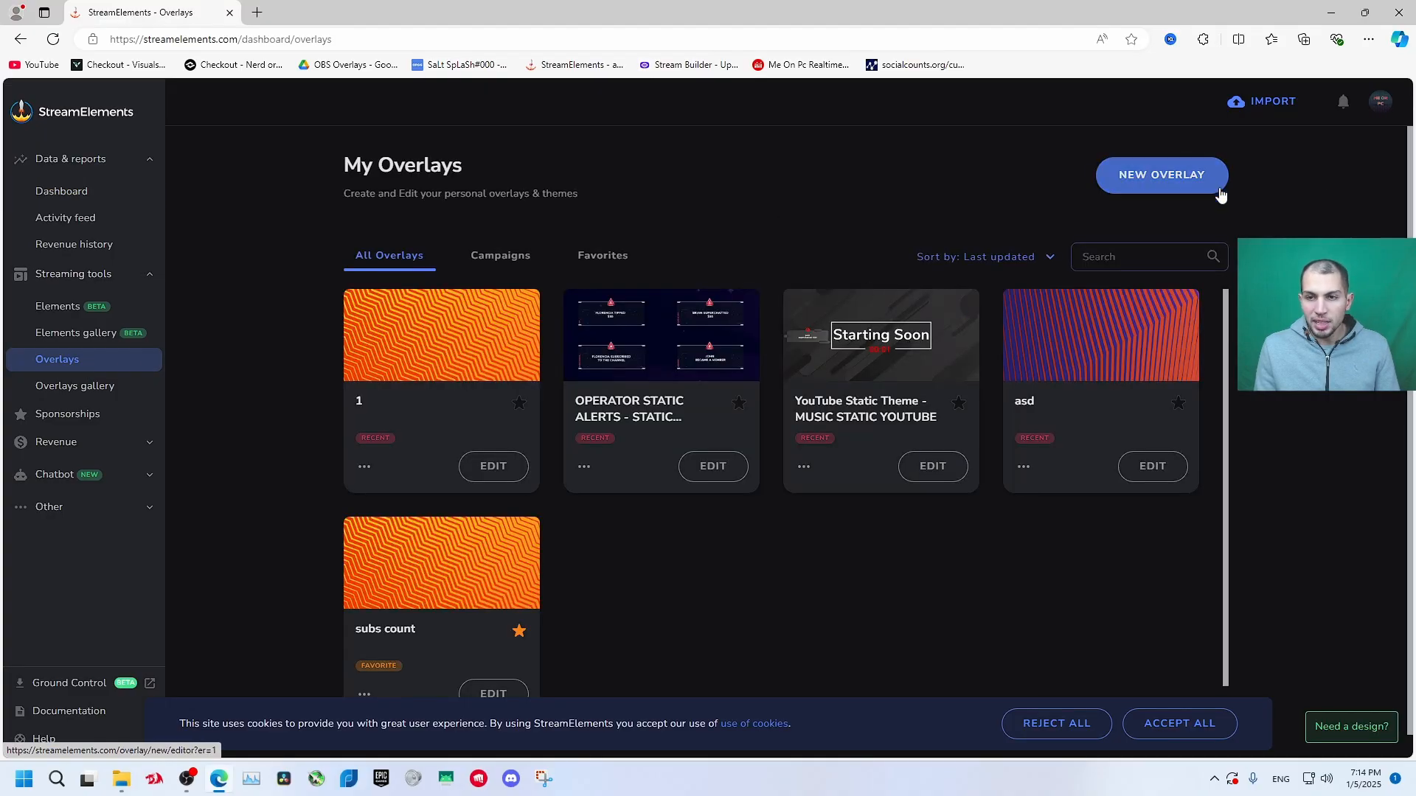
pyautogui.click(1185, 183)
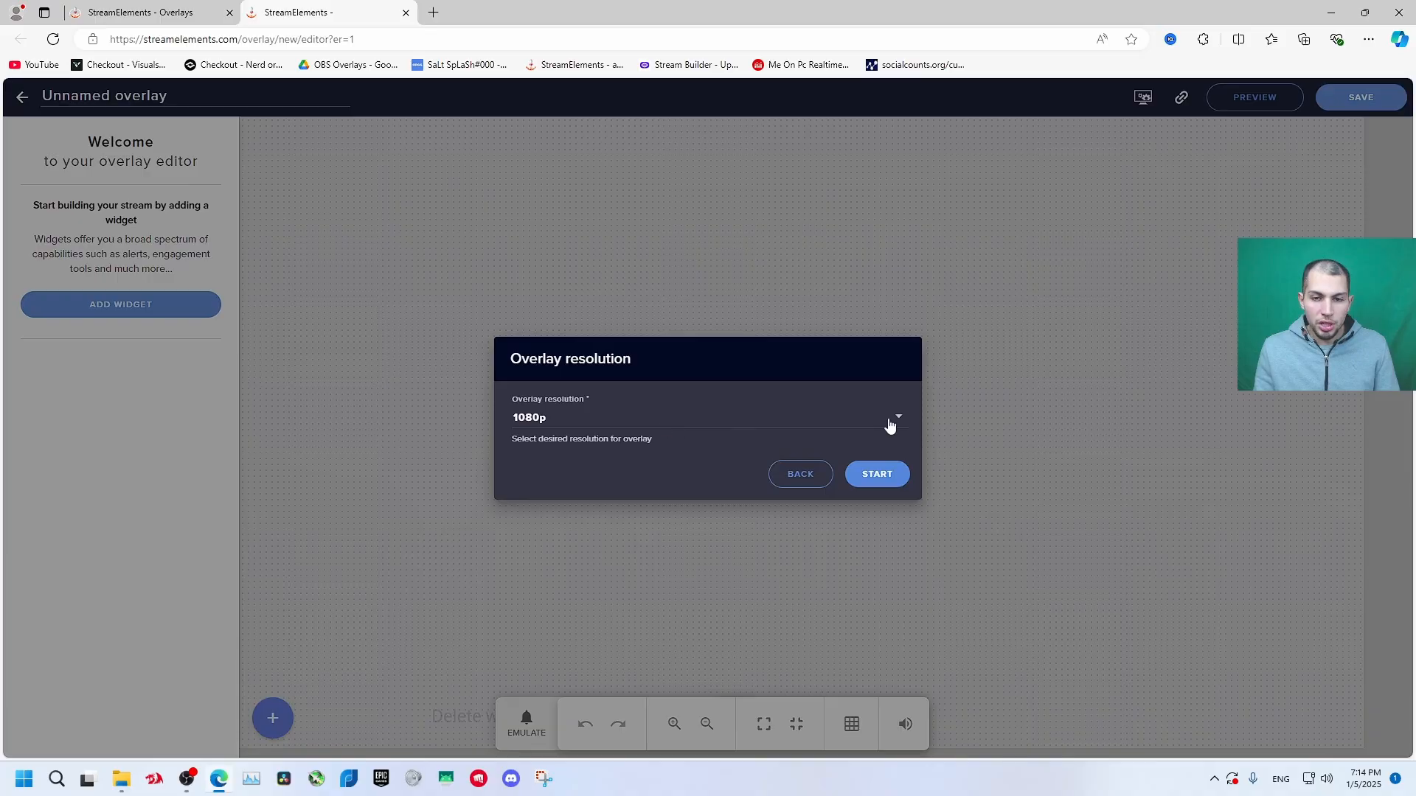
# Set the new overlay to a custom resolution of 1920 by 1080 pixels and start editing it.
pyautogui.click(890, 426)
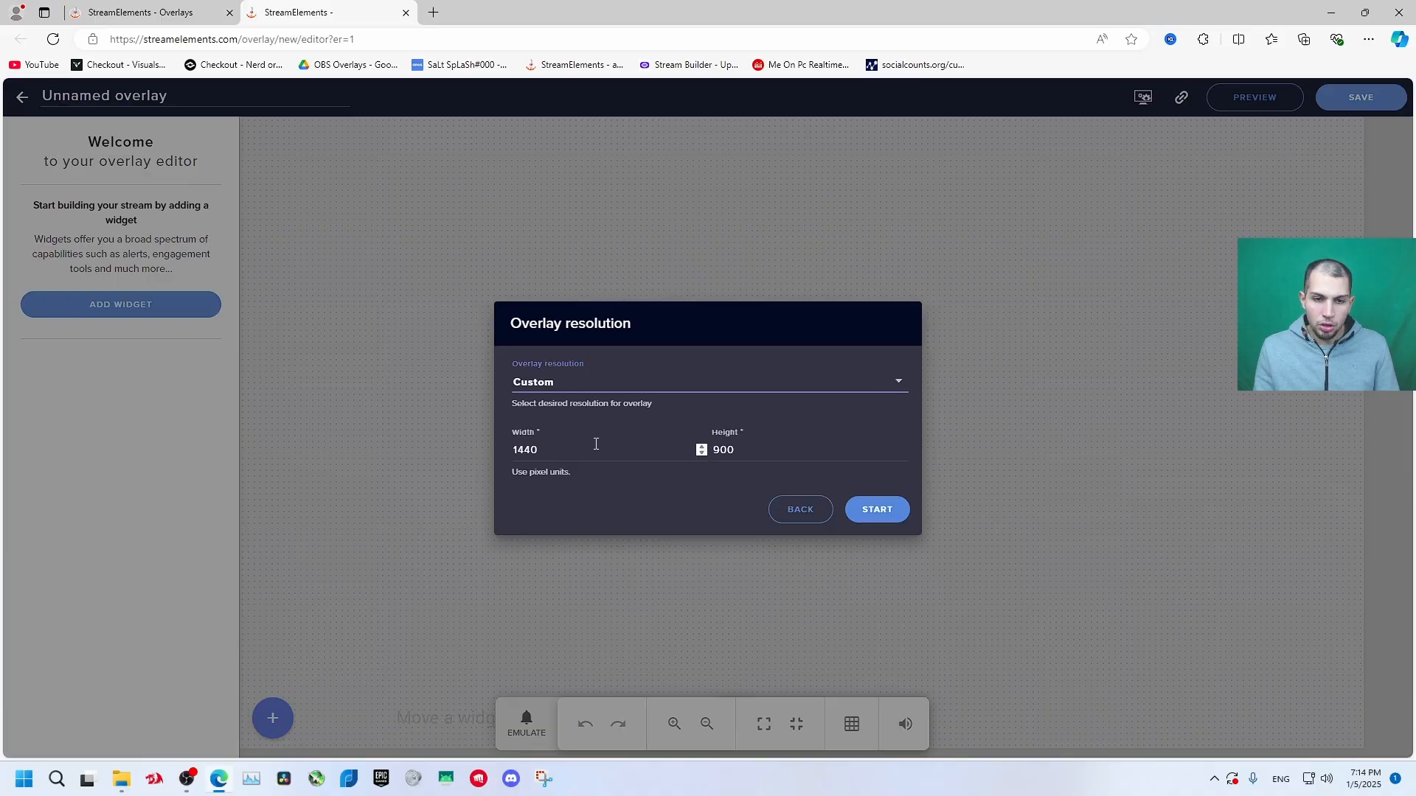
pyautogui.click(588, 451)
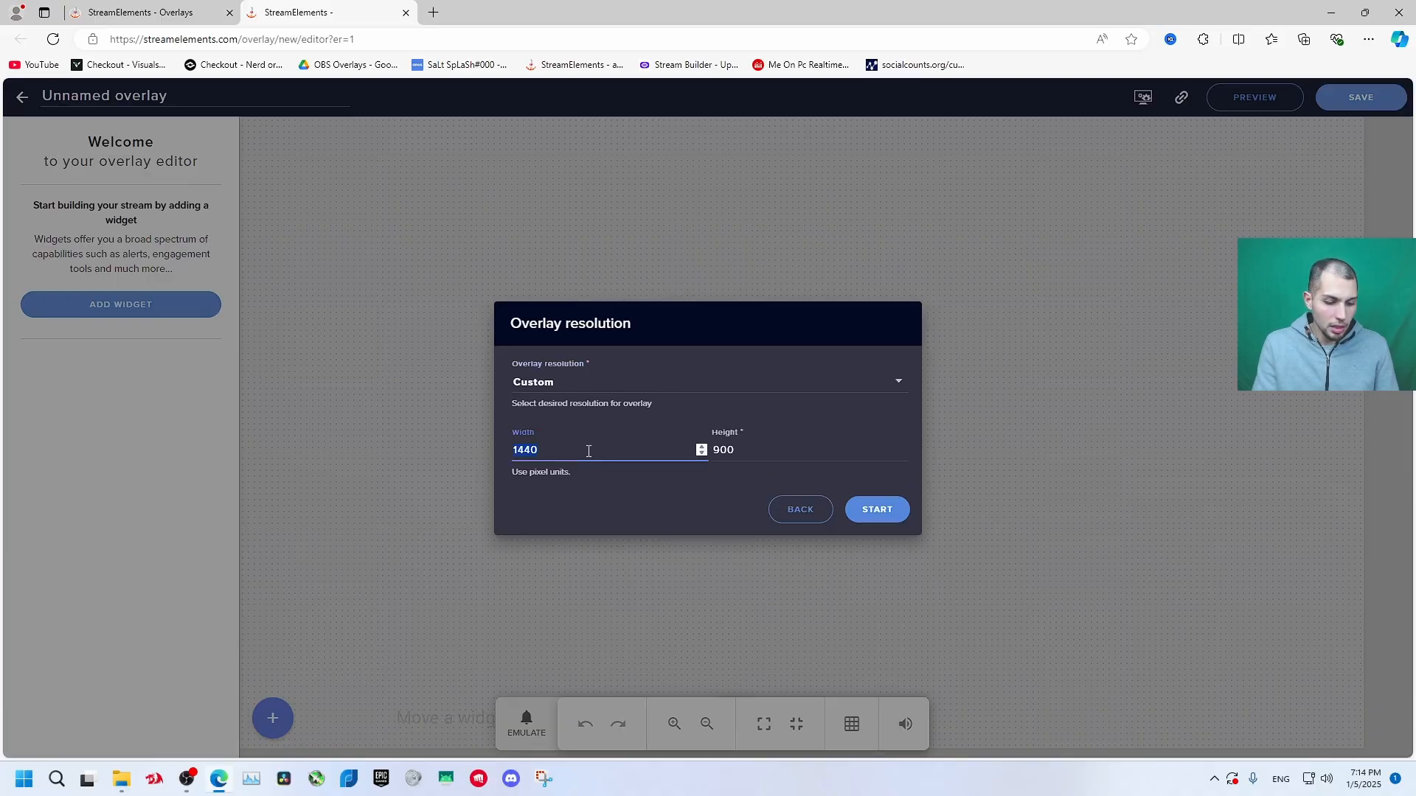
pyautogui.write('1920')
pyautogui.press('Tab')
pyautogui.write('1')
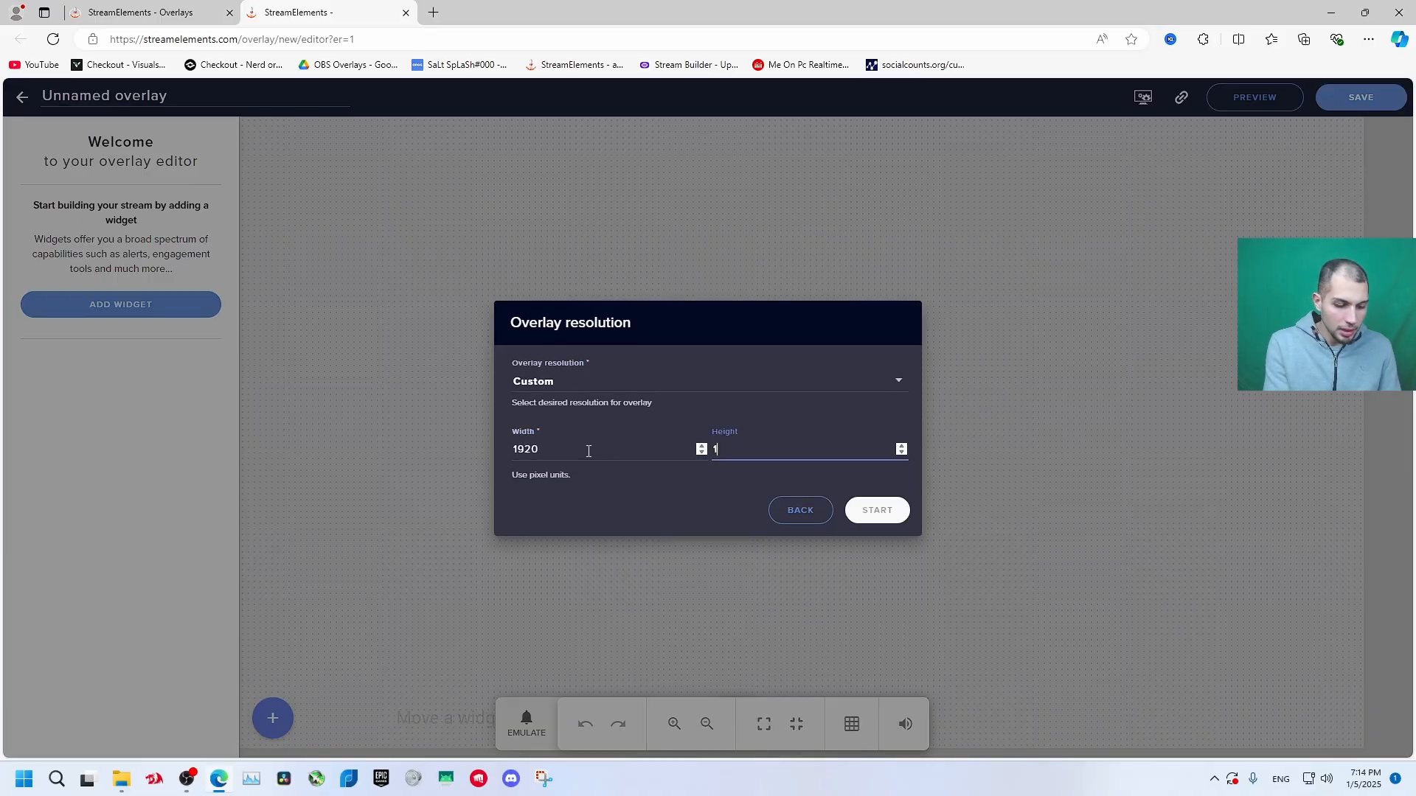
pyautogui.write('080')
pyautogui.click(877, 510)
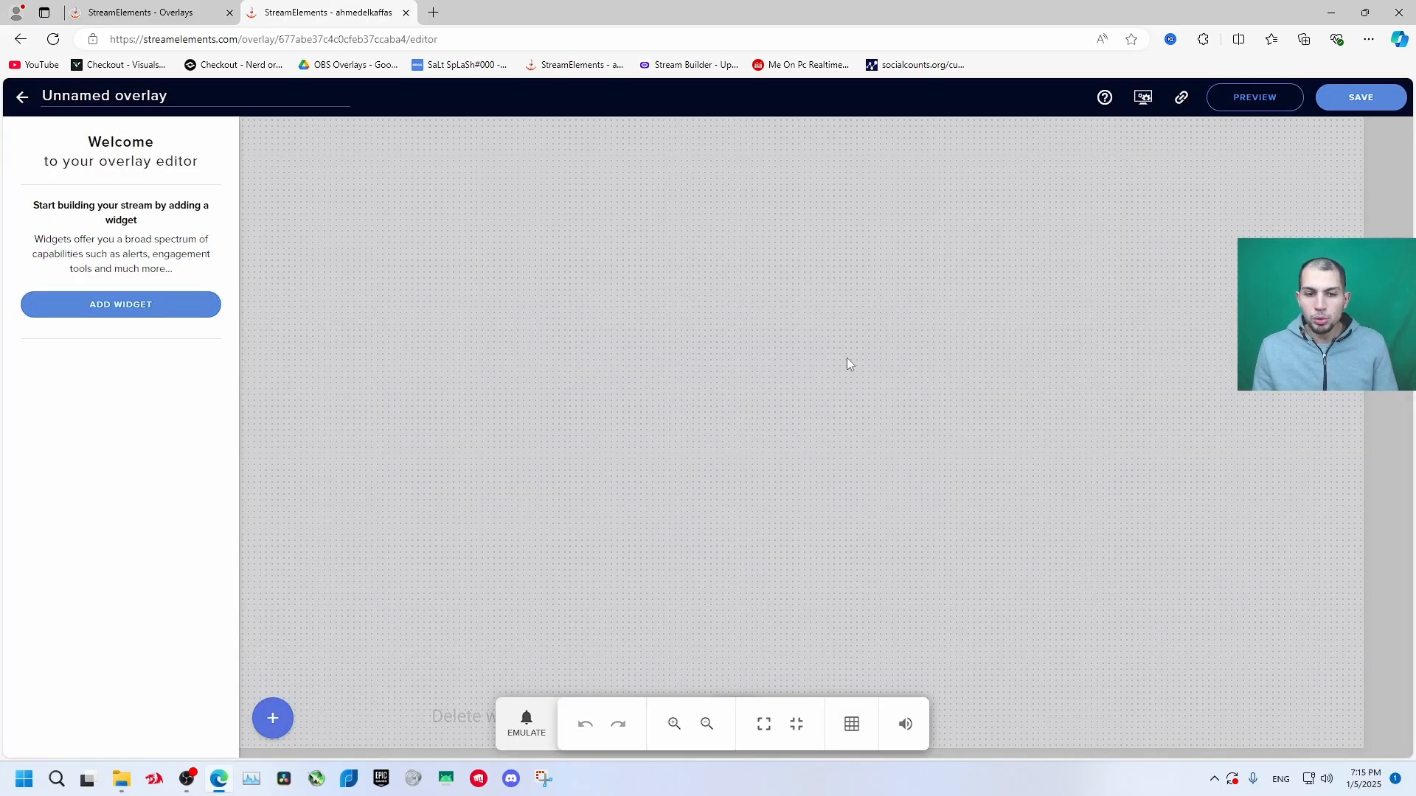
# Add an AlertBox widget from the alerts category to the overlay.
pyautogui.click(706, 723)
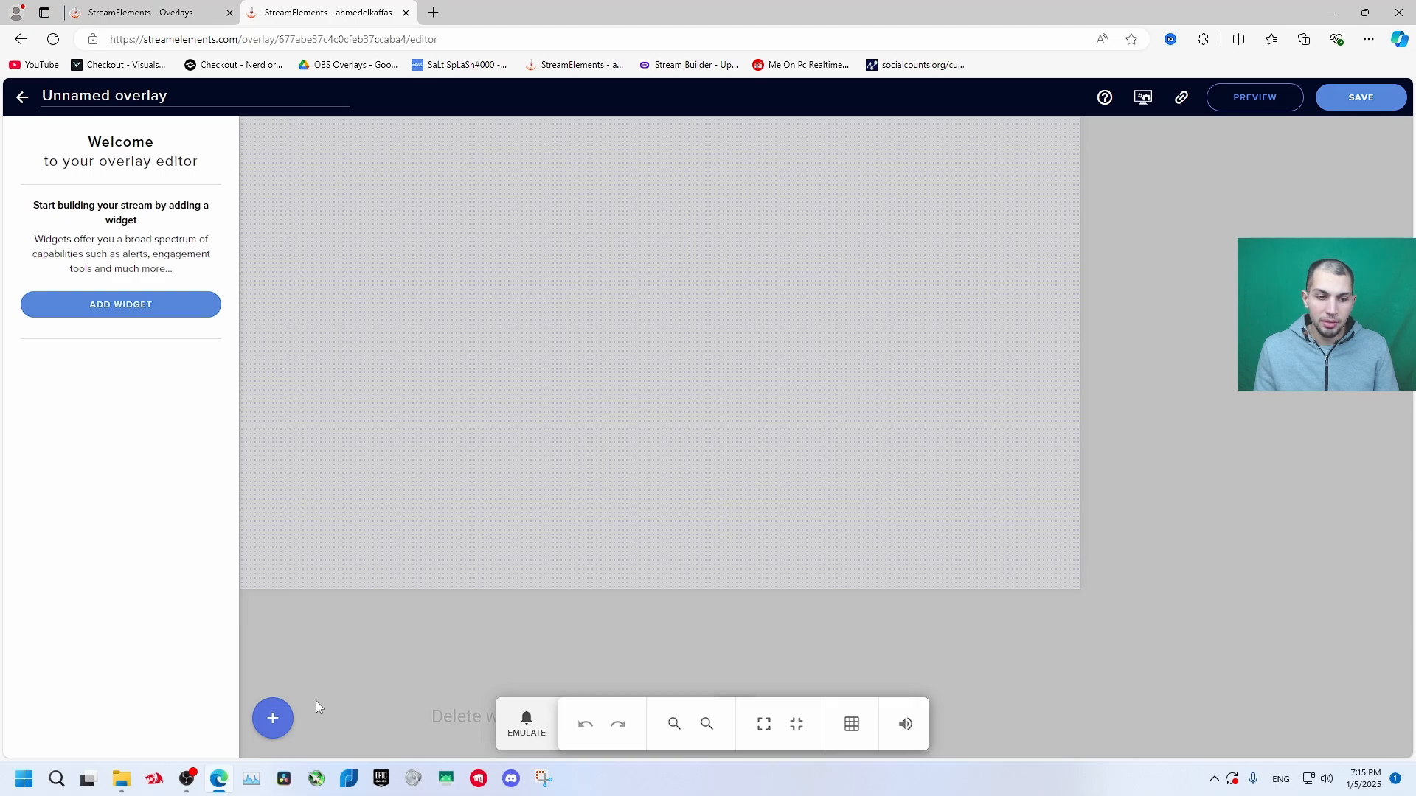
pyautogui.click(148, 311)
pyautogui.moveTo(389, 388)
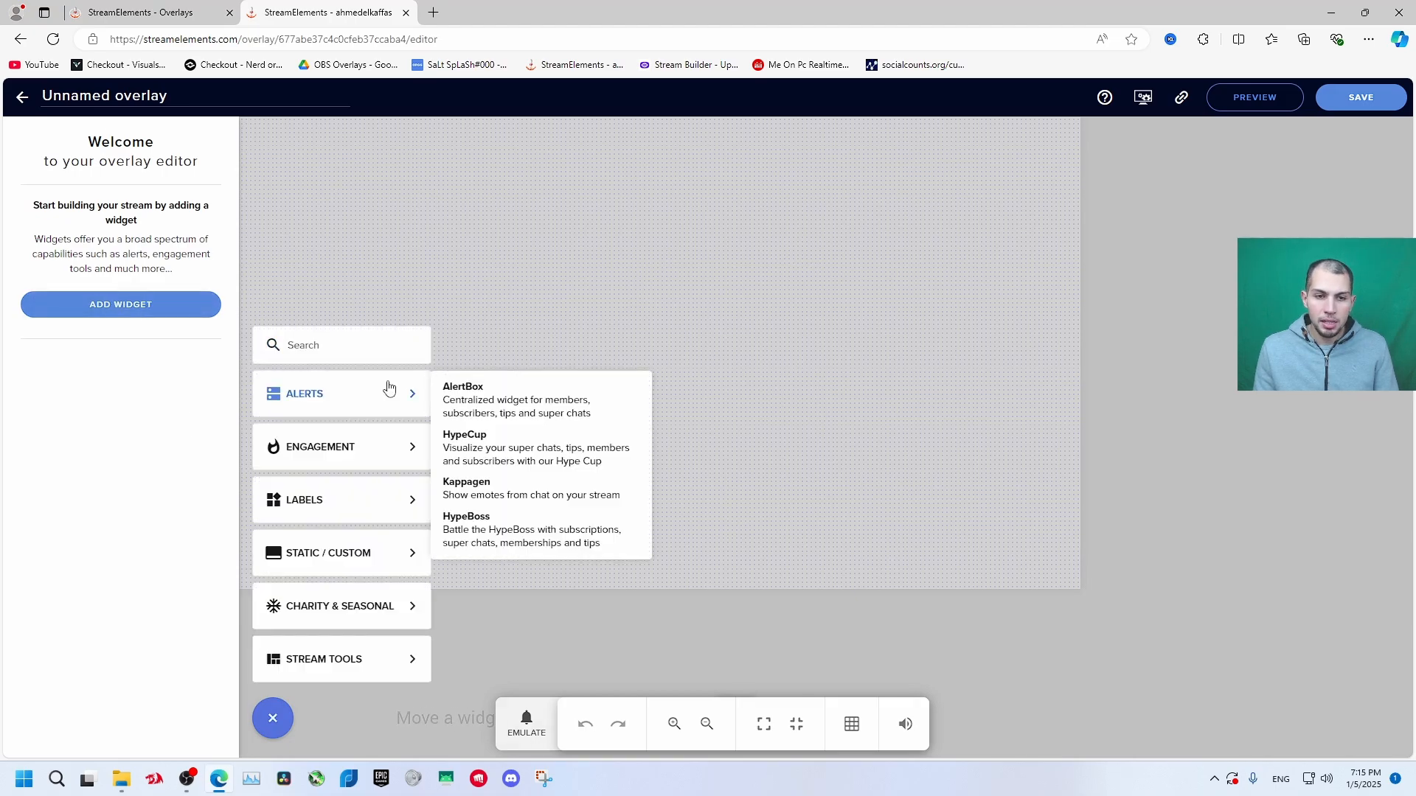
pyautogui.click(577, 404)
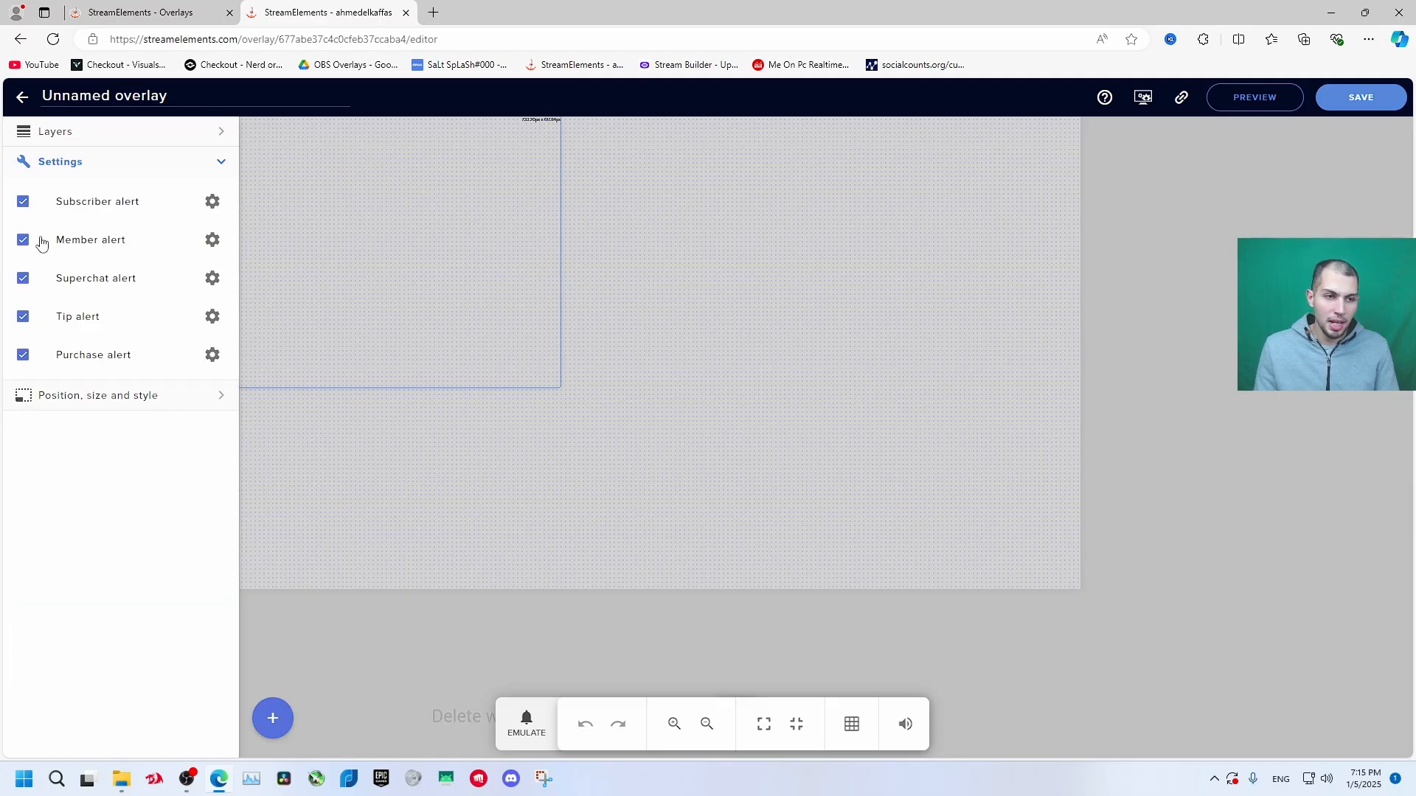
# Disable the AlertBox's purchase alert and review the advanced settings of its subscriber alert.
pyautogui.click(25, 356)
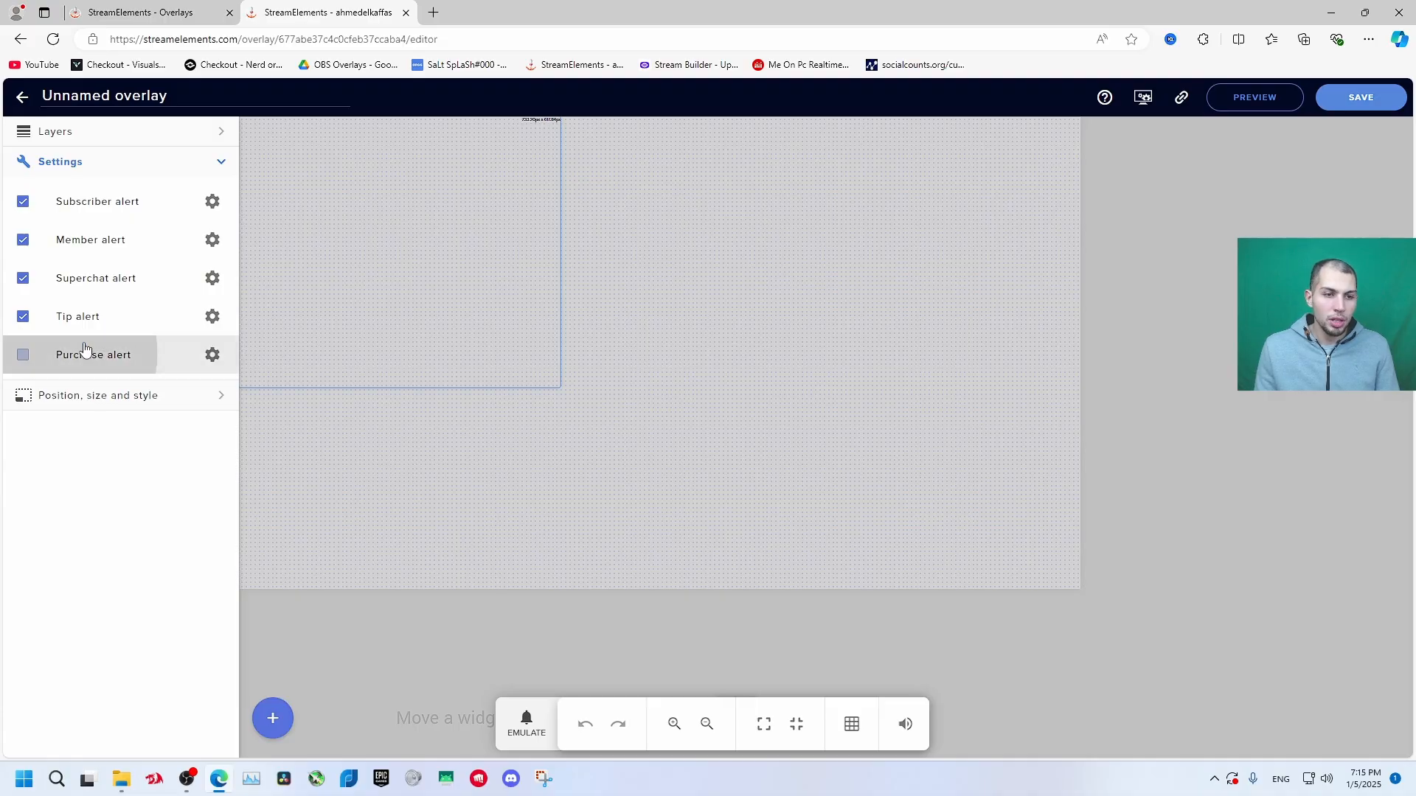
pyautogui.click(115, 203)
pyautogui.click(101, 201)
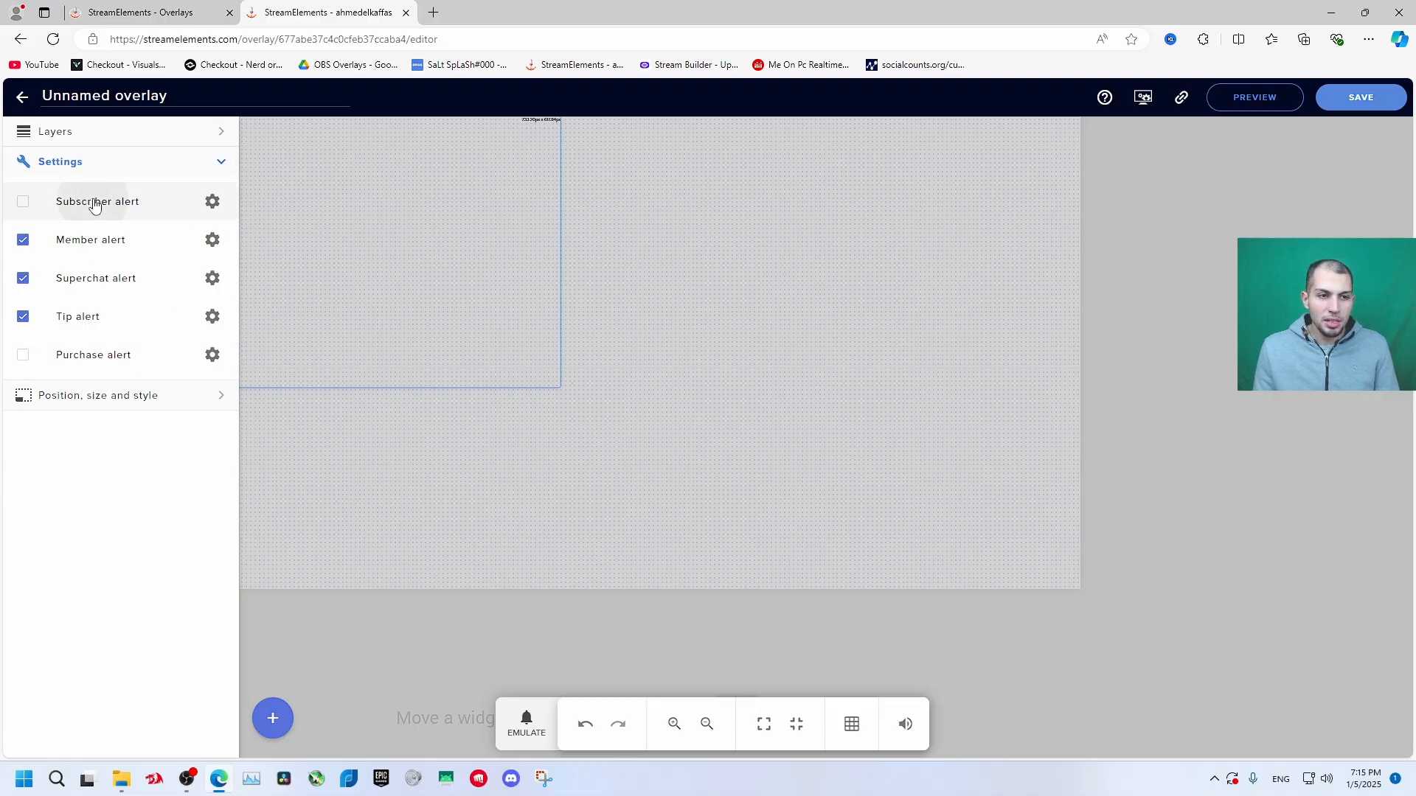
pyautogui.click(213, 204)
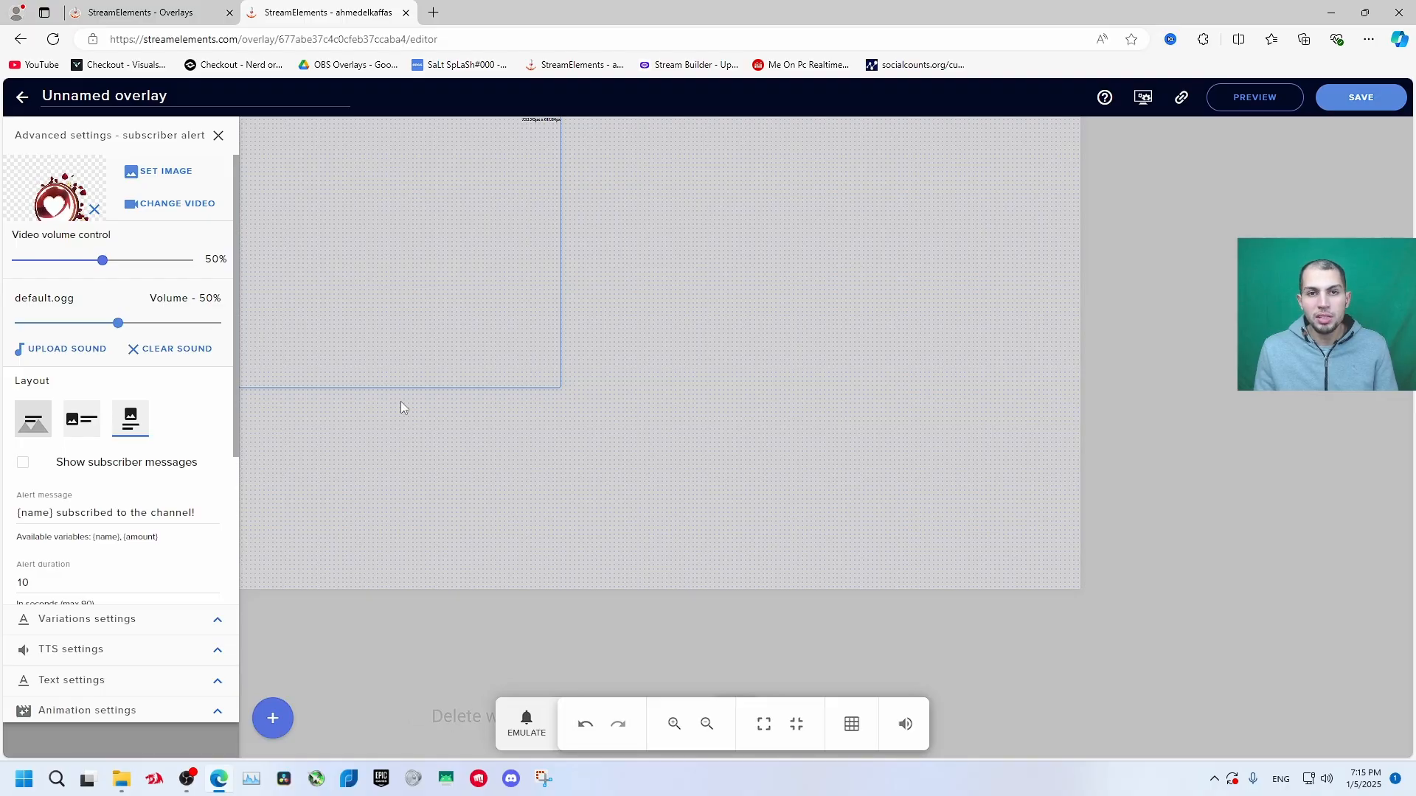
pyautogui.scroll(-1, 168, 545)
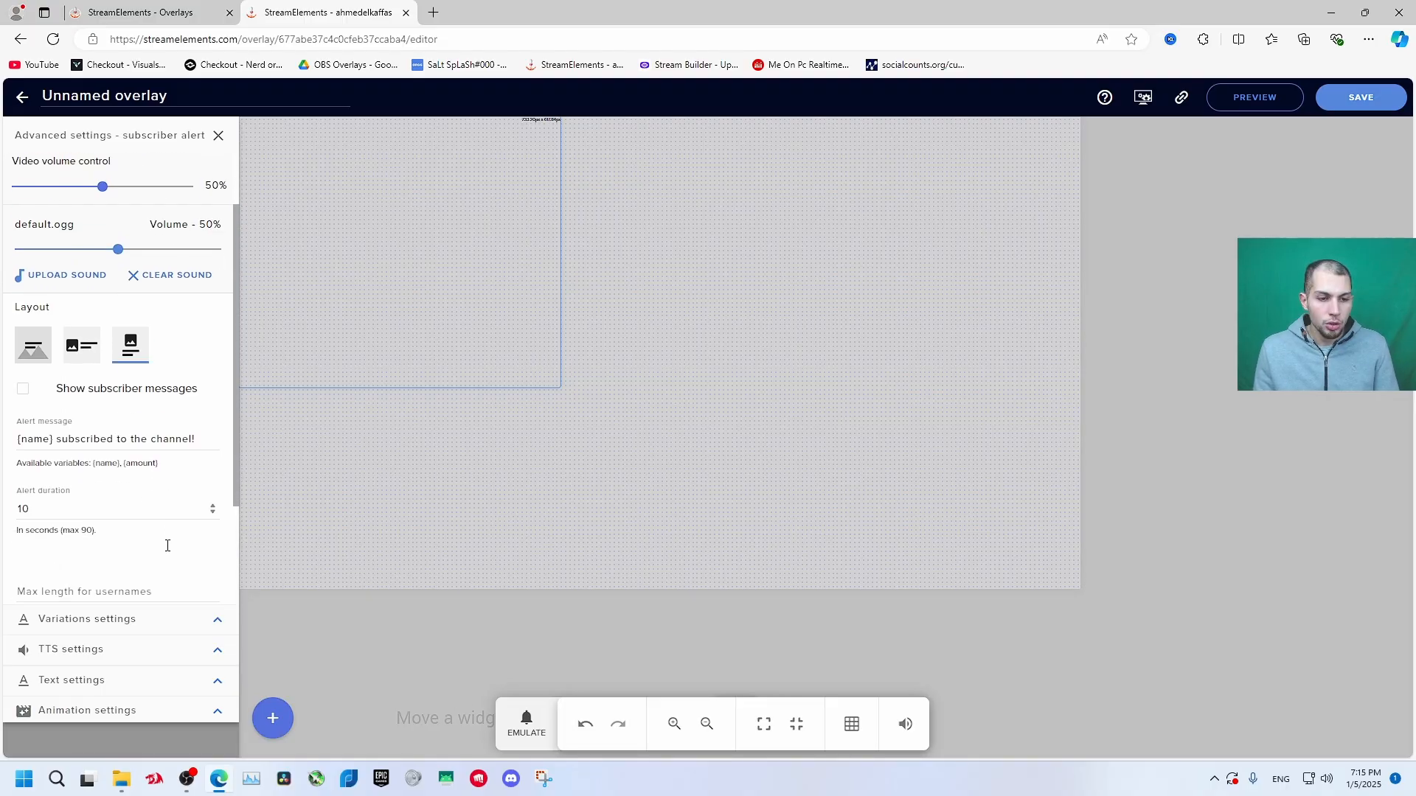
pyautogui.click(218, 135)
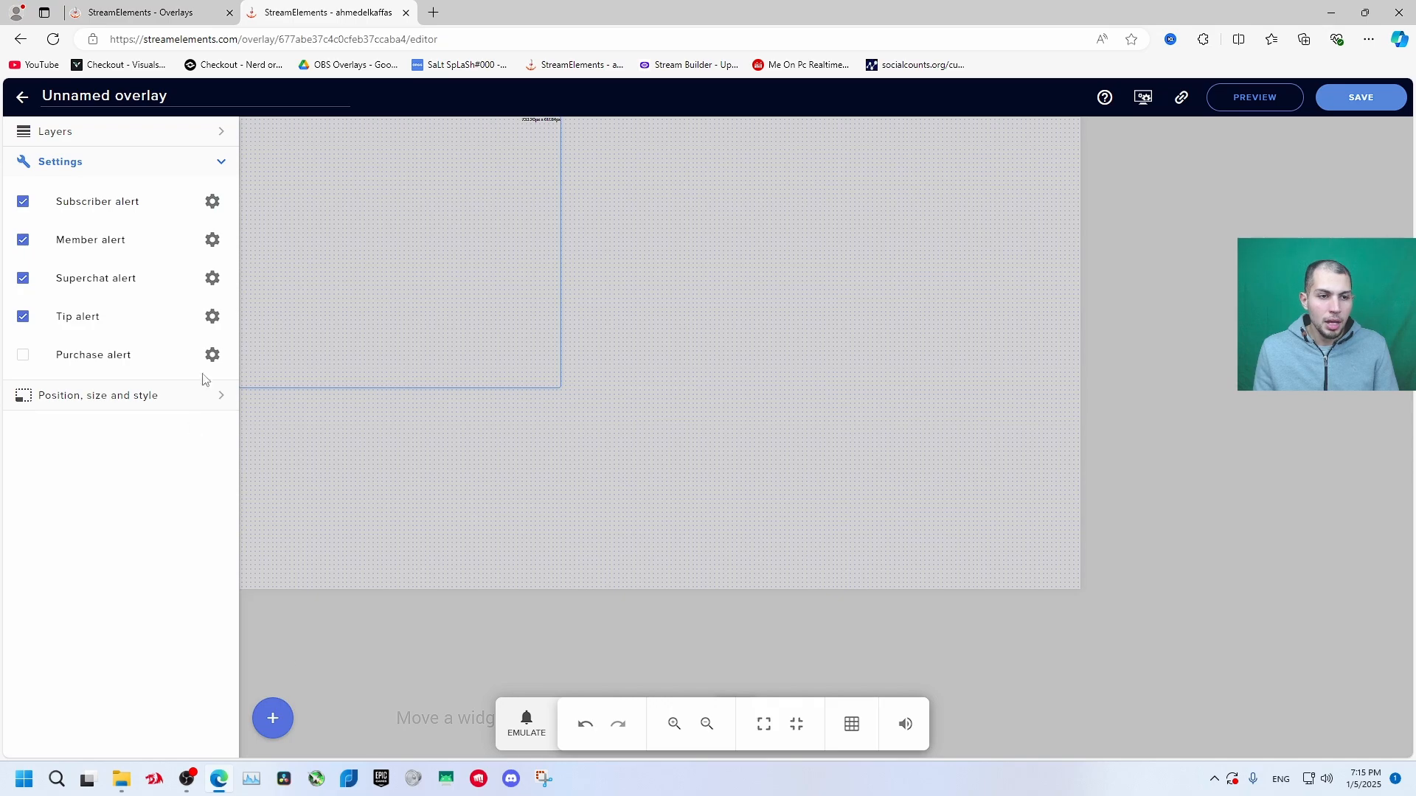
# Emulate a subscriber event to preview the alert, and shrink and move the AlertBox into the canvas's upper-right corner.
pyautogui.click(221, 133)
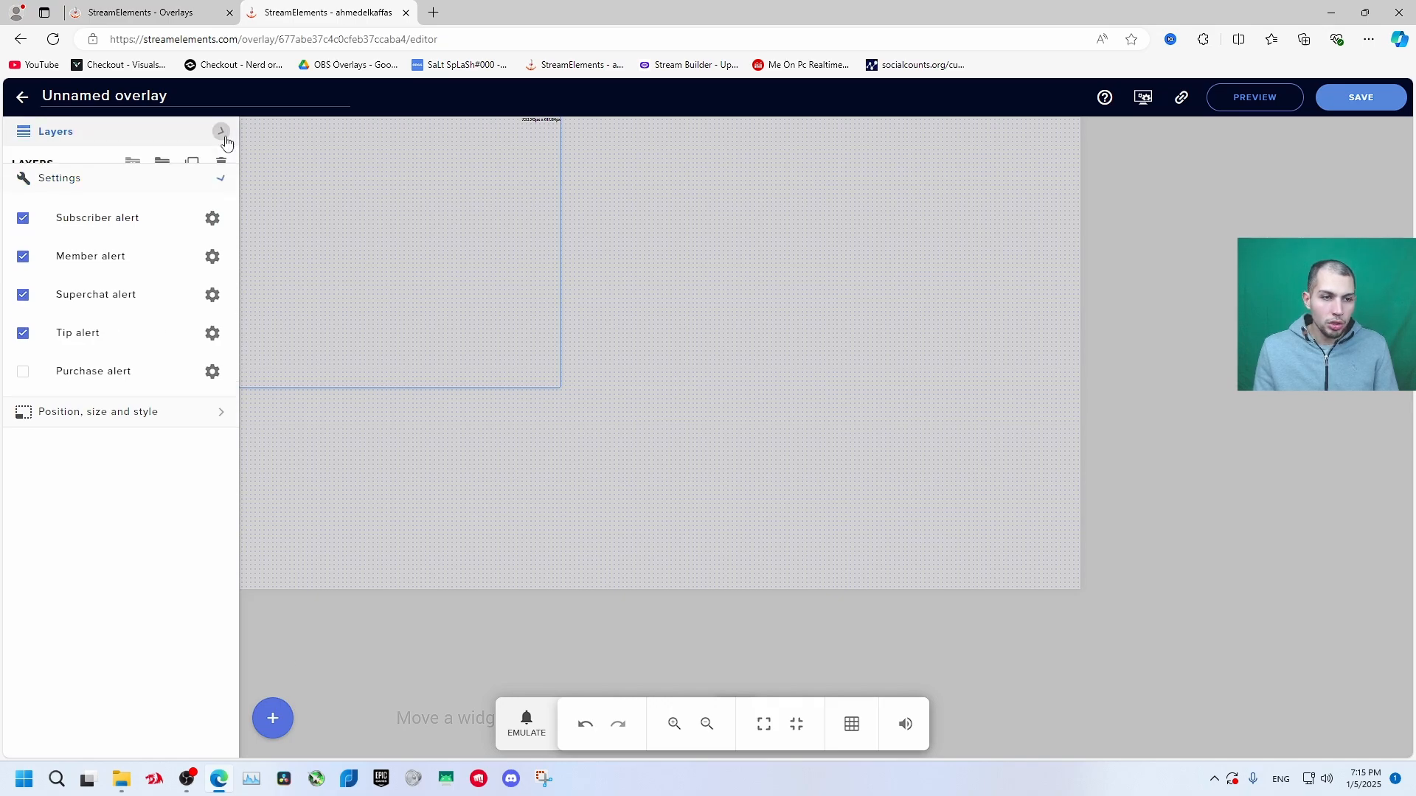
pyautogui.click(528, 727)
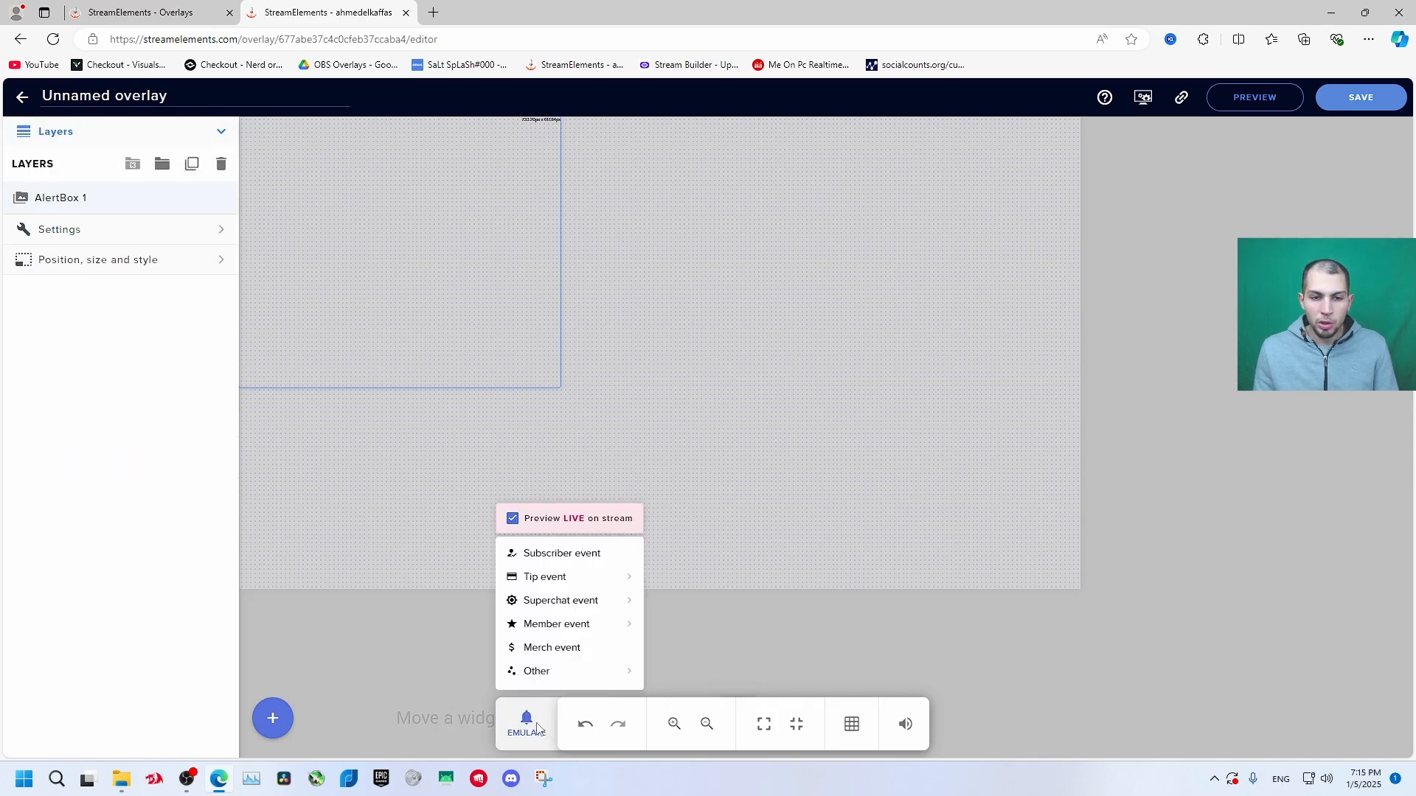
pyautogui.click(602, 565)
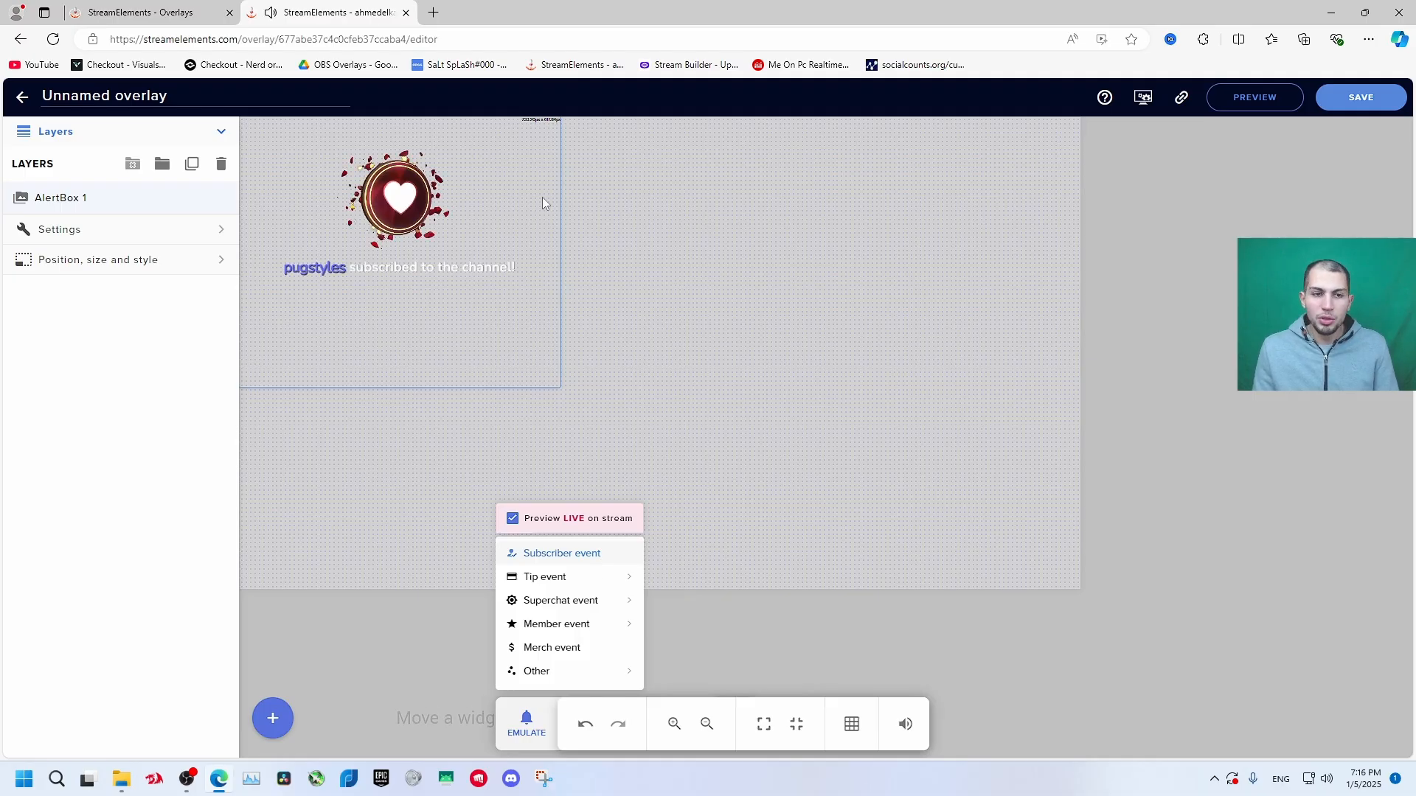
pyautogui.moveTo(555, 380); pyautogui.dragTo(1019, 198)
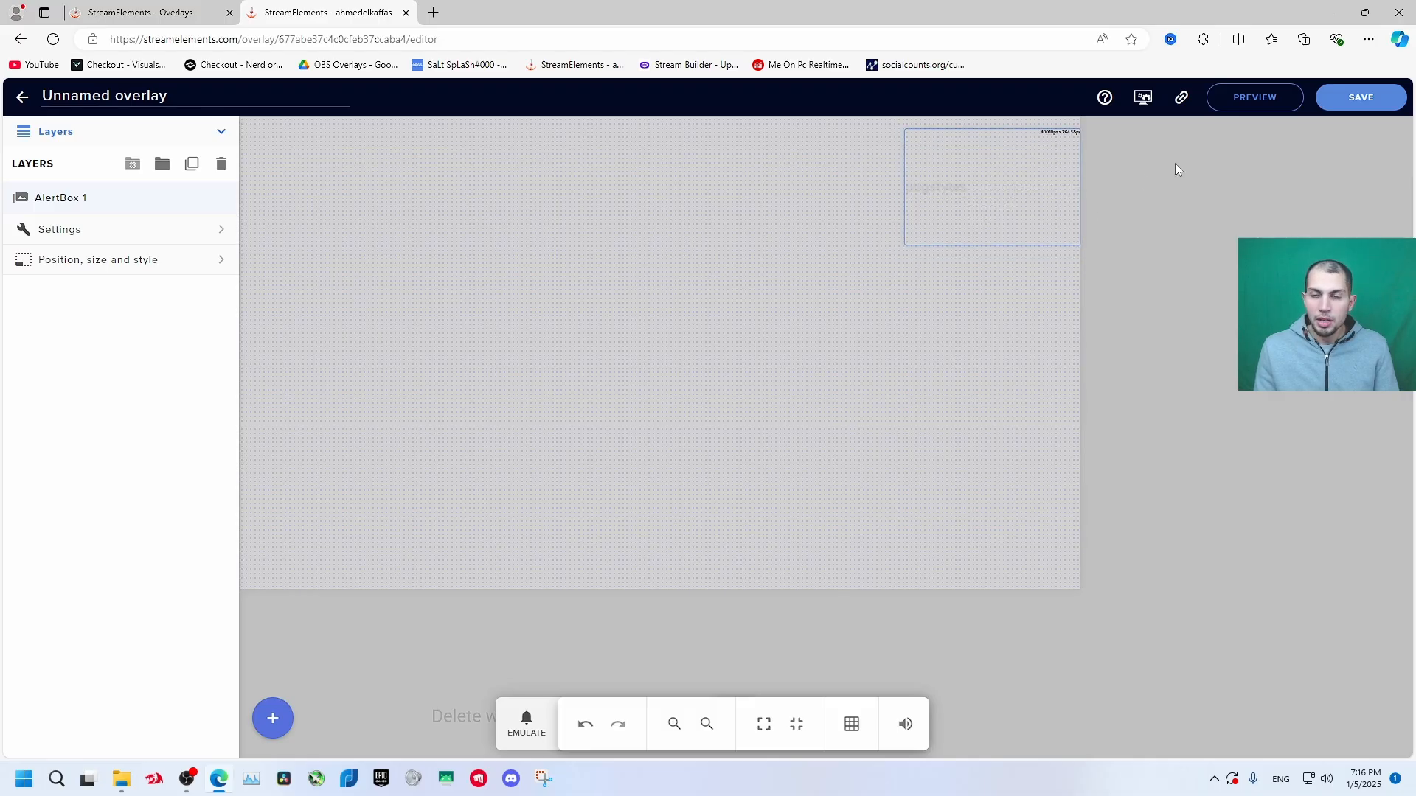
# Save the overlay under the name obs and copy its link to the clipboard.
pyautogui.click(1379, 106)
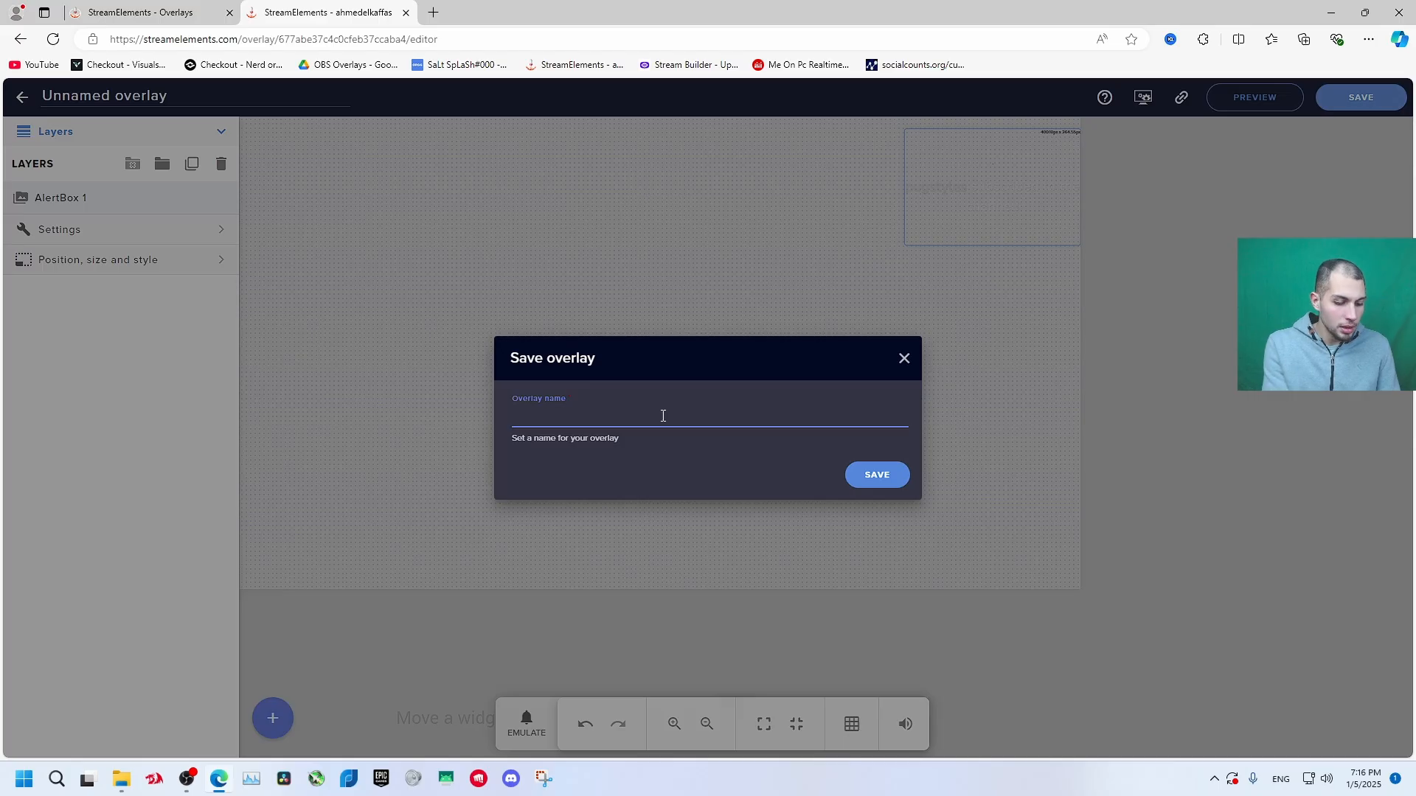
pyautogui.write('obs')
pyautogui.press('Return')
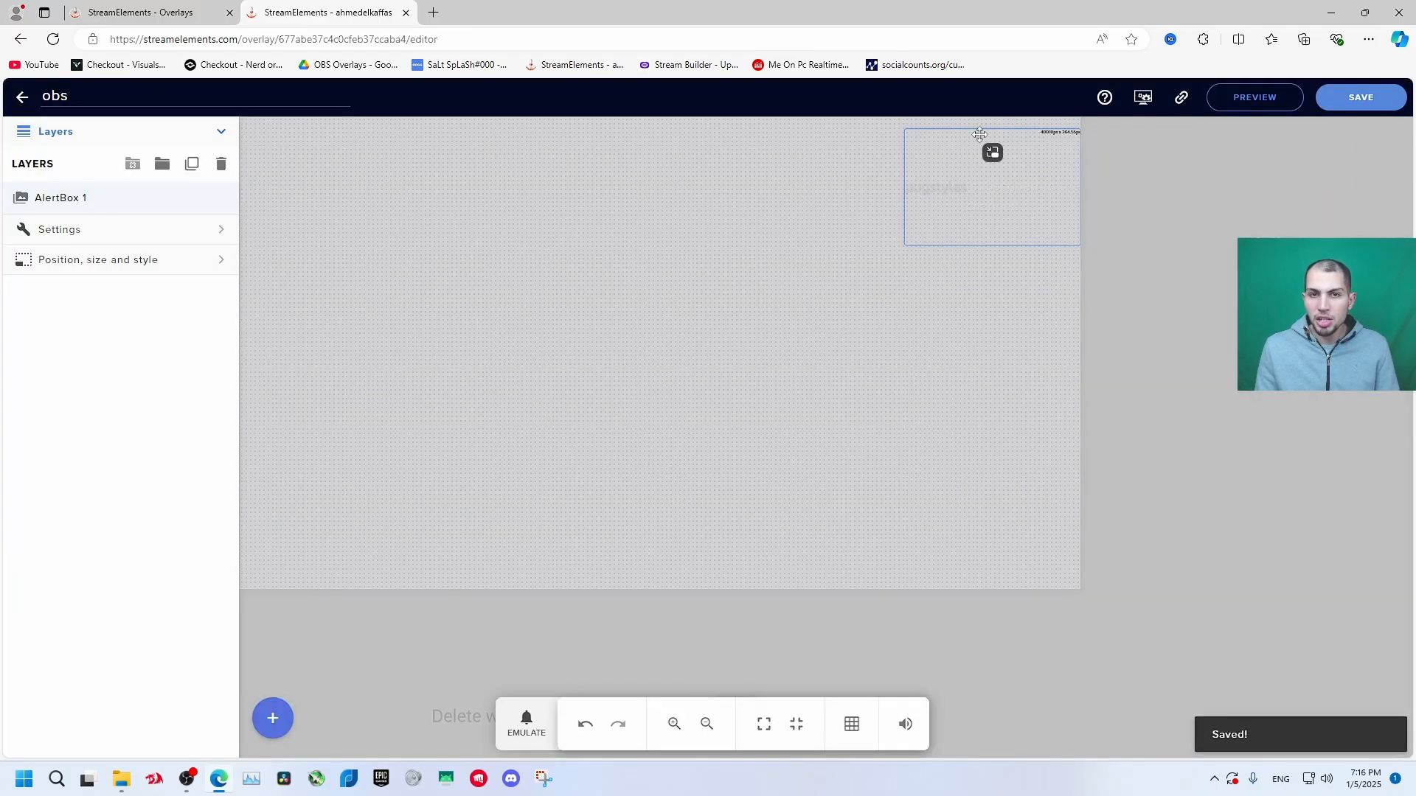
pyautogui.click(1182, 99)
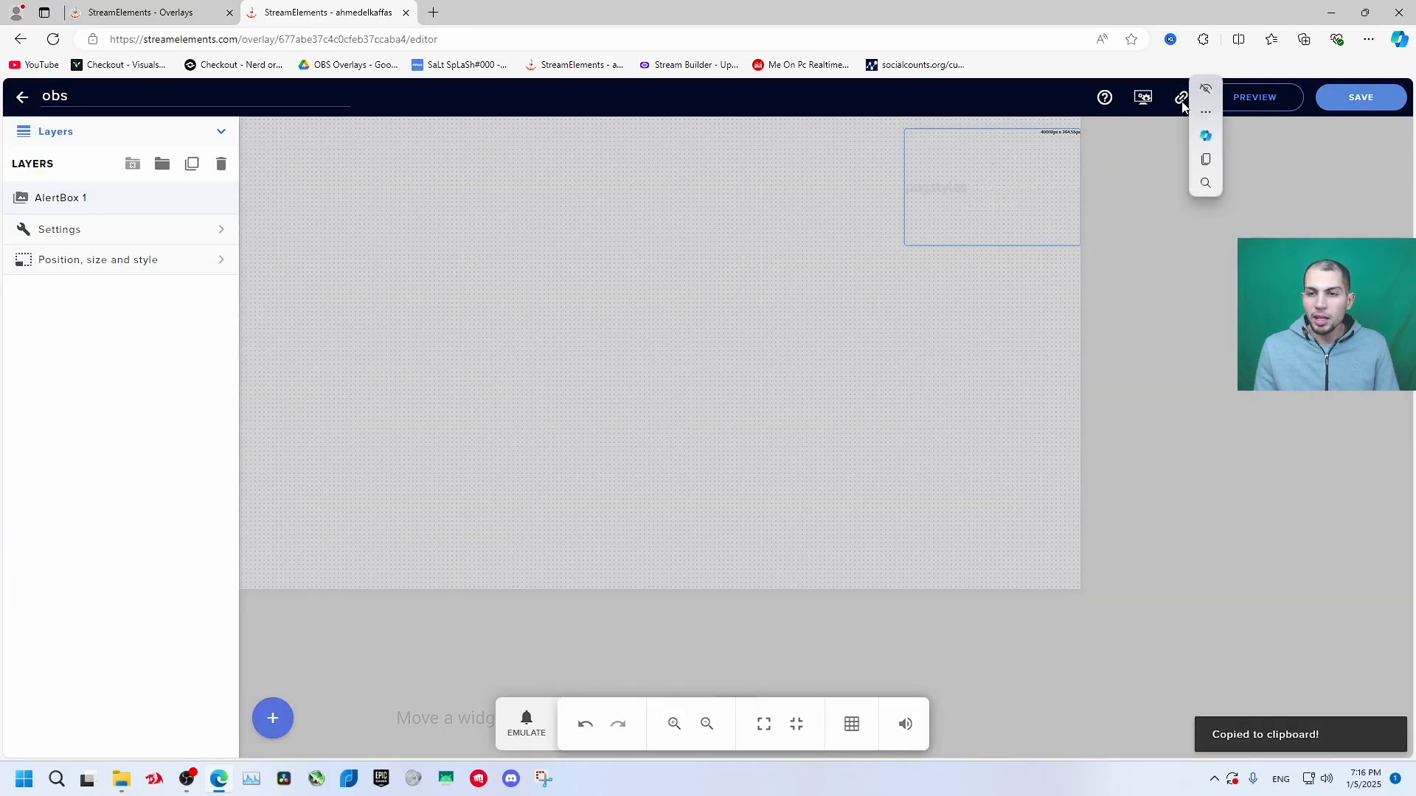
# Switch to OBS and add a new Browser source named Browser 2 to the tutorial scene.
pyautogui.hotkey('alt', 'Tab')
pyautogui.click(474, 718)
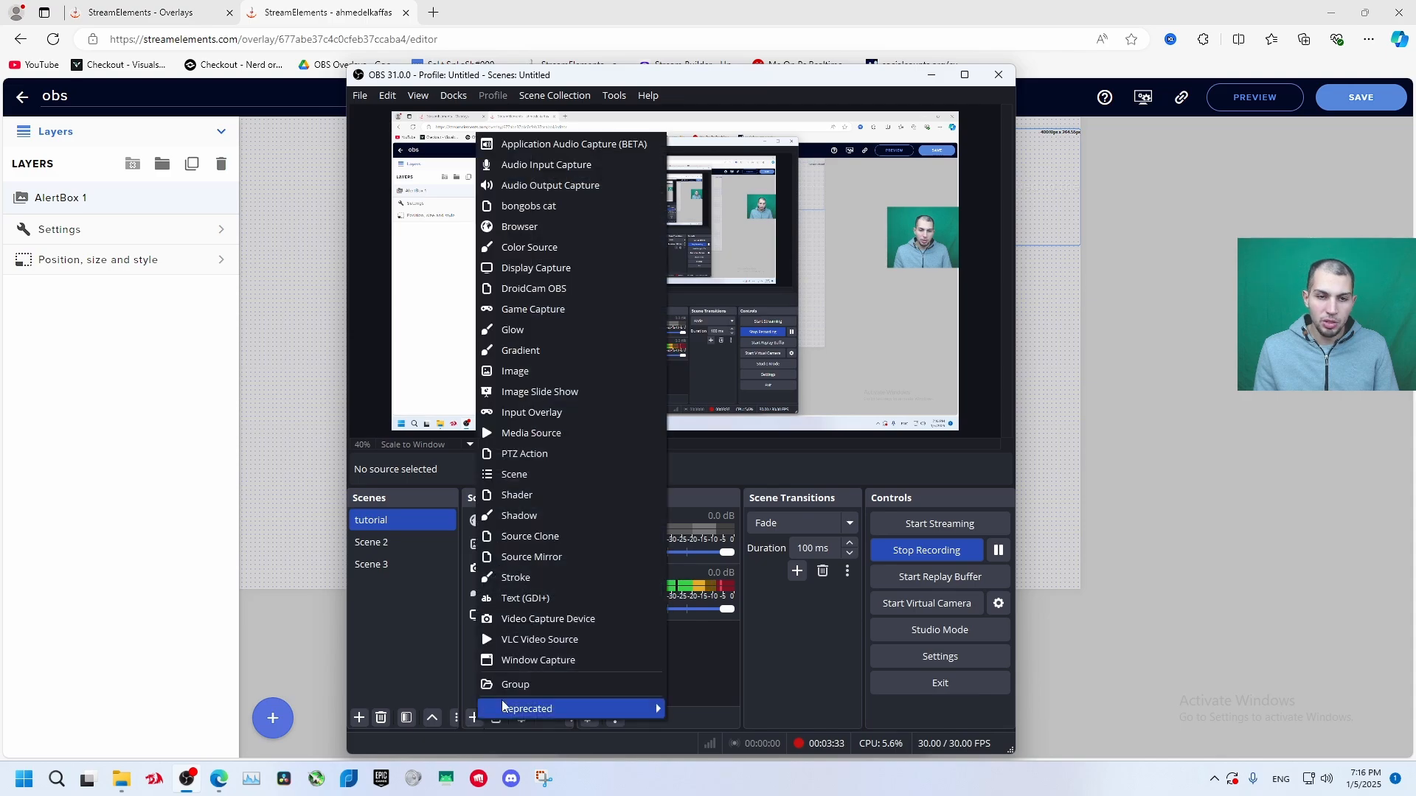
pyautogui.click(581, 228)
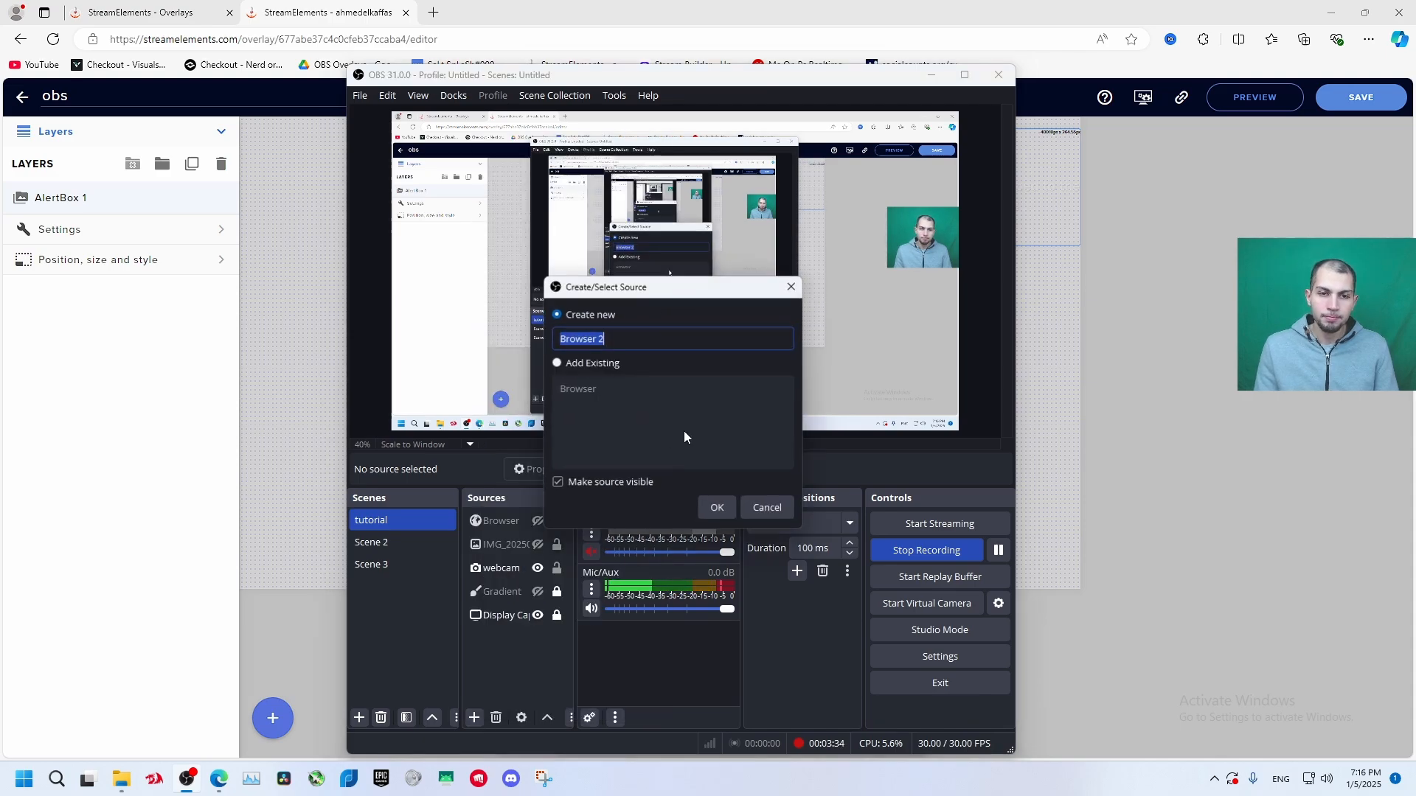
pyautogui.click(719, 503)
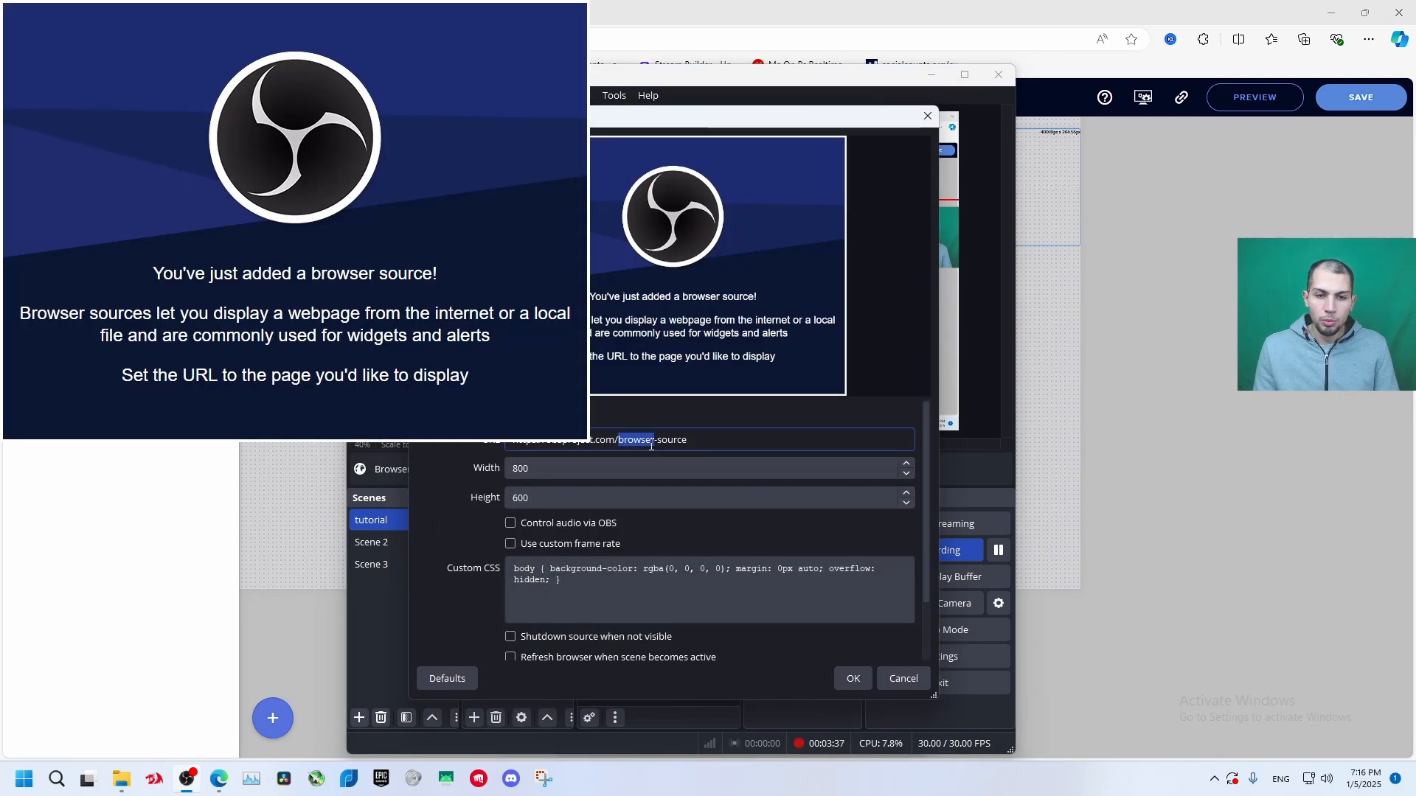
# Replace the browser source's URL with the copied StreamElements overlay link, which includes the access token.
pyautogui.tripleClick(651, 443)
pyautogui.press('BackSpace')
pyautogui.rightClick(651, 444)
pyautogui.click(692, 541)
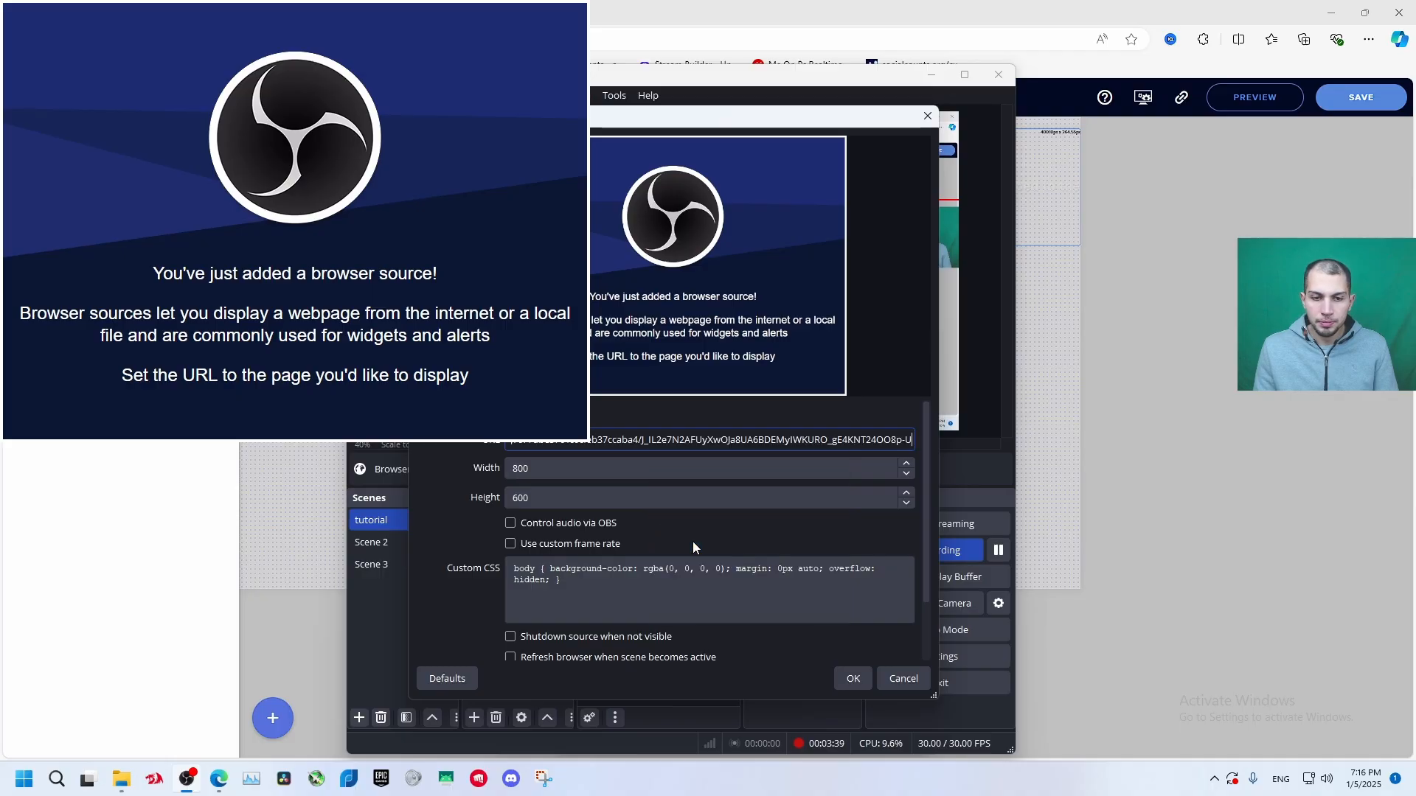
# Clear all custom CSS from the browser source's properties.
pyautogui.doubleClick(597, 471)
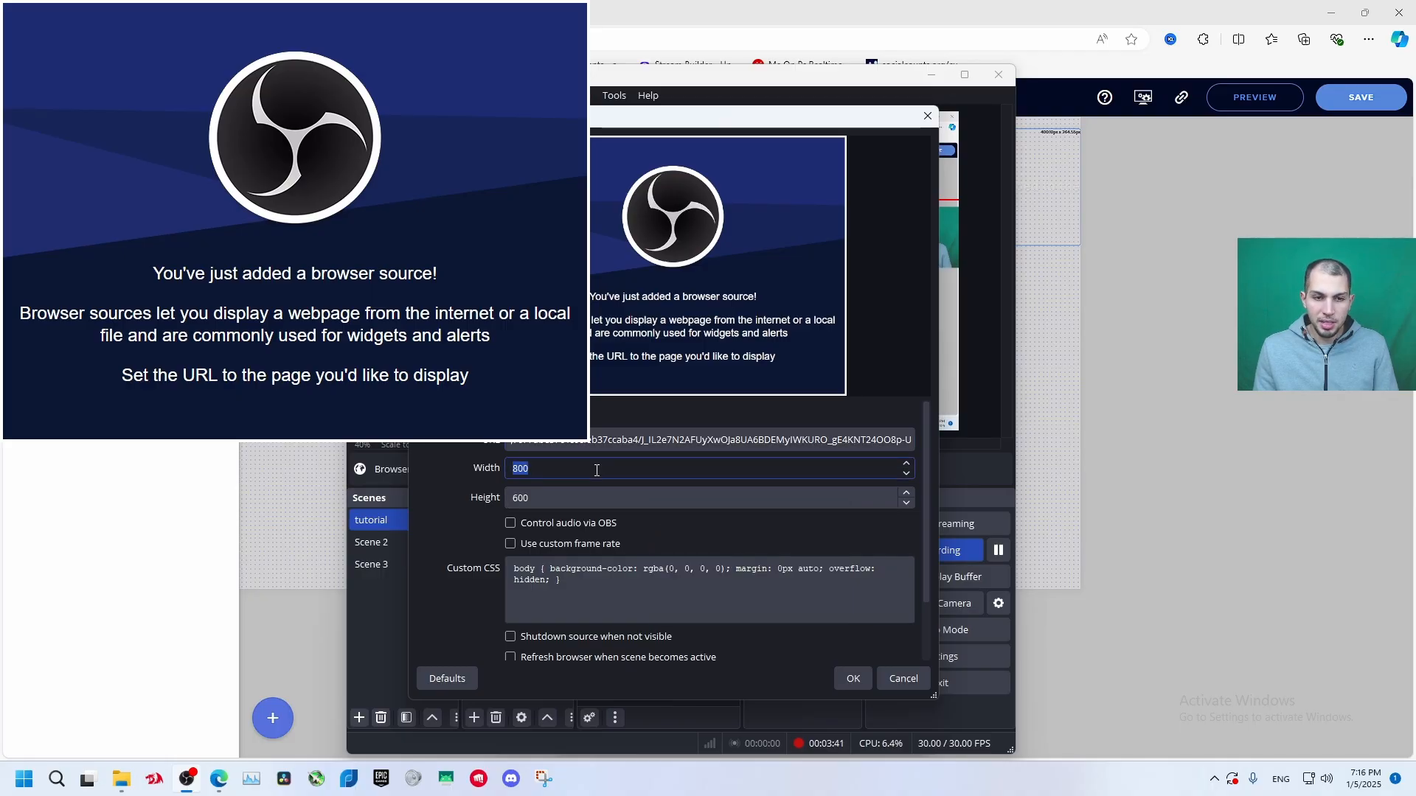
pyautogui.click(579, 590)
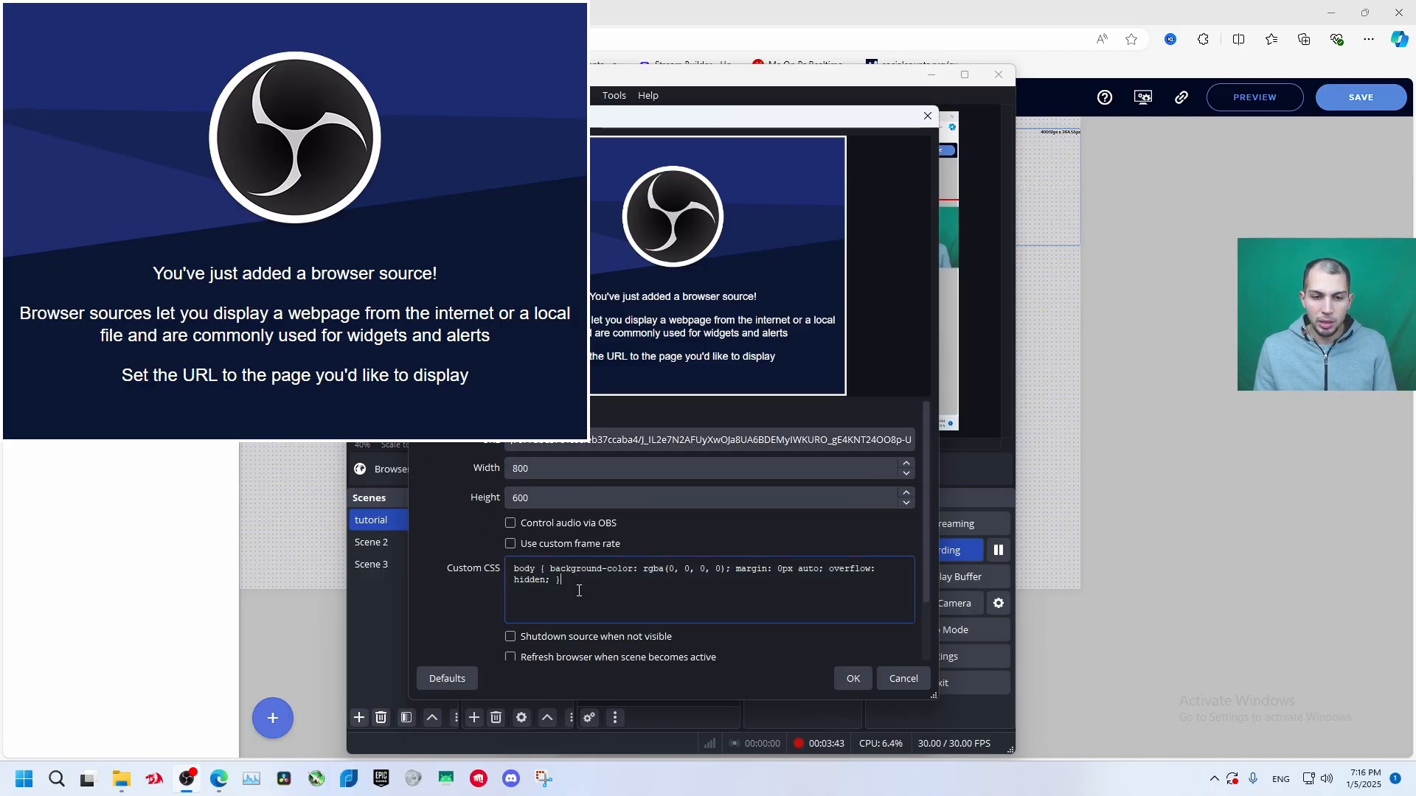
pyautogui.hotkey('ctrl', 'a')
pyautogui.write('\\')
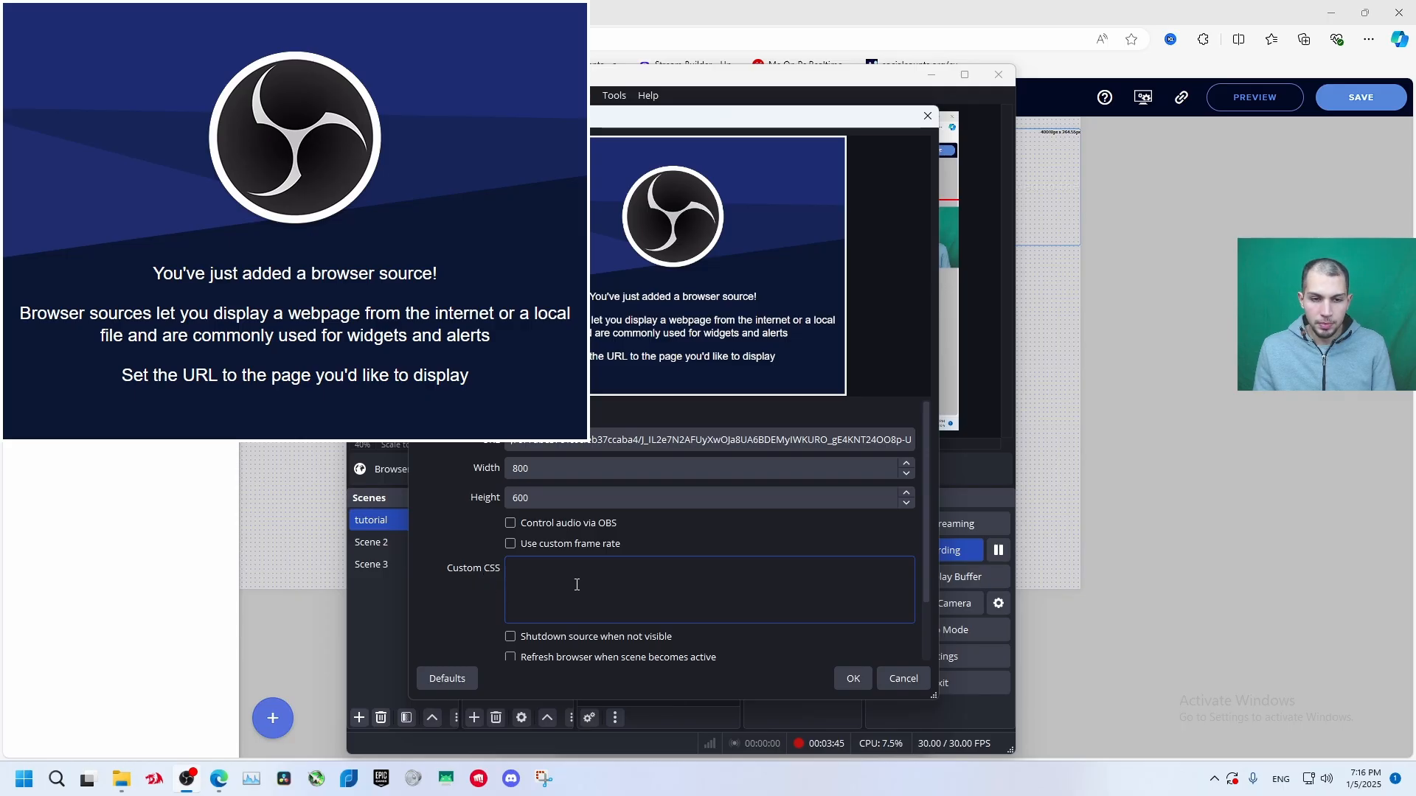
# Accept the browser source's properties and move Browser 2 toward the upper-right corner of the preview canvas.
pyautogui.click(845, 675)
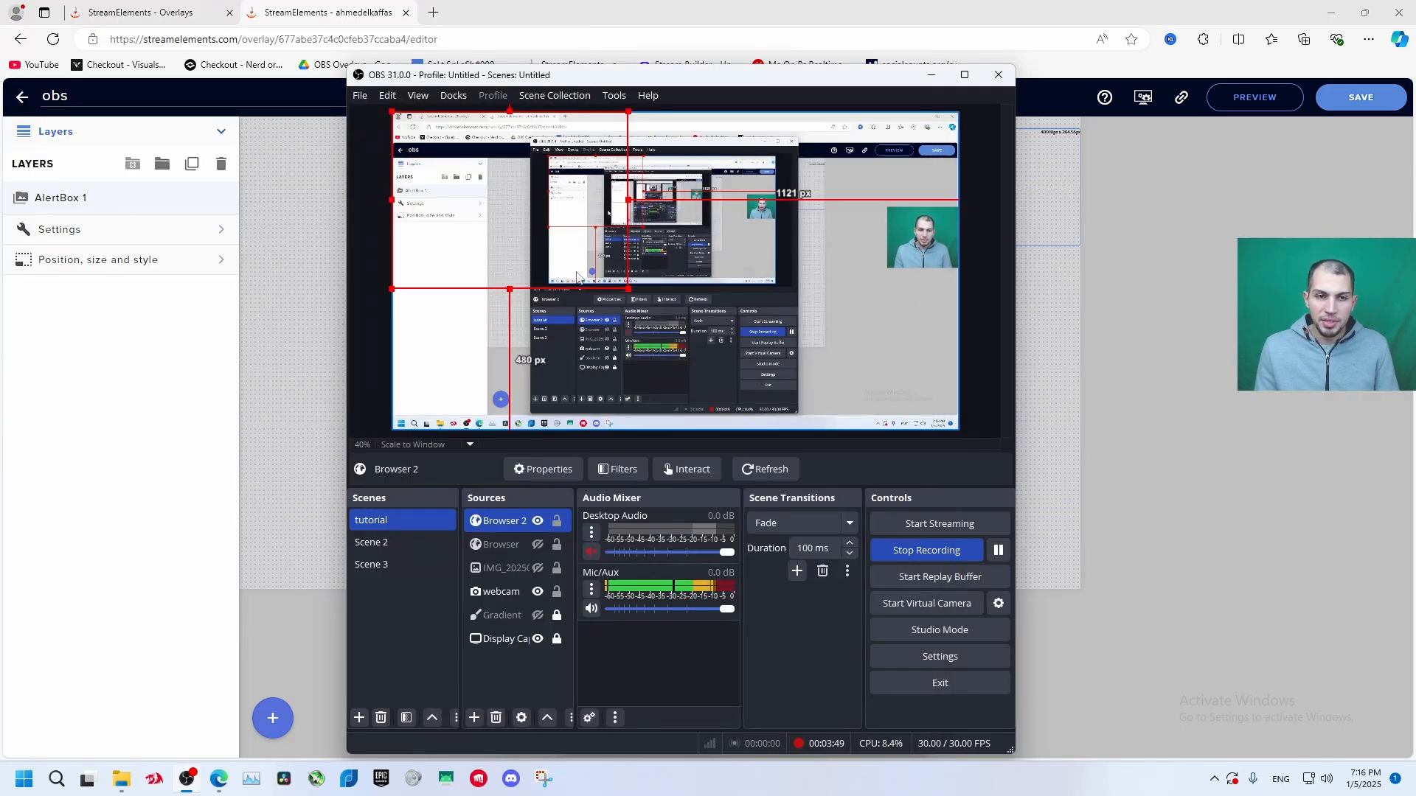
pyautogui.moveTo(616, 270); pyautogui.dragTo(894, 196)
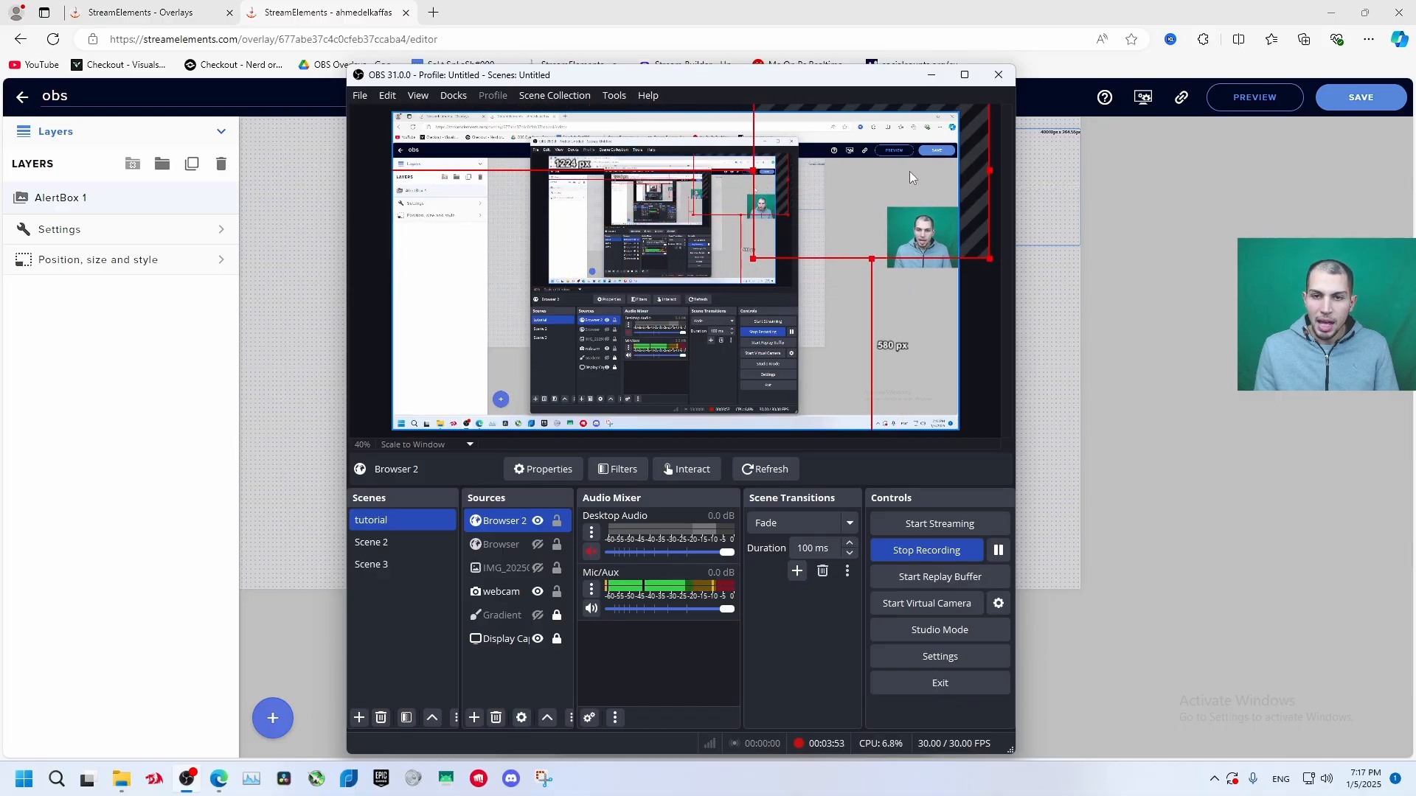
# Arrange the OBS and StreamElements windows side by side and emulate a subscriber alert in the overlay editor.
pyautogui.moveTo(873, 79); pyautogui.dragTo(1286, 90)
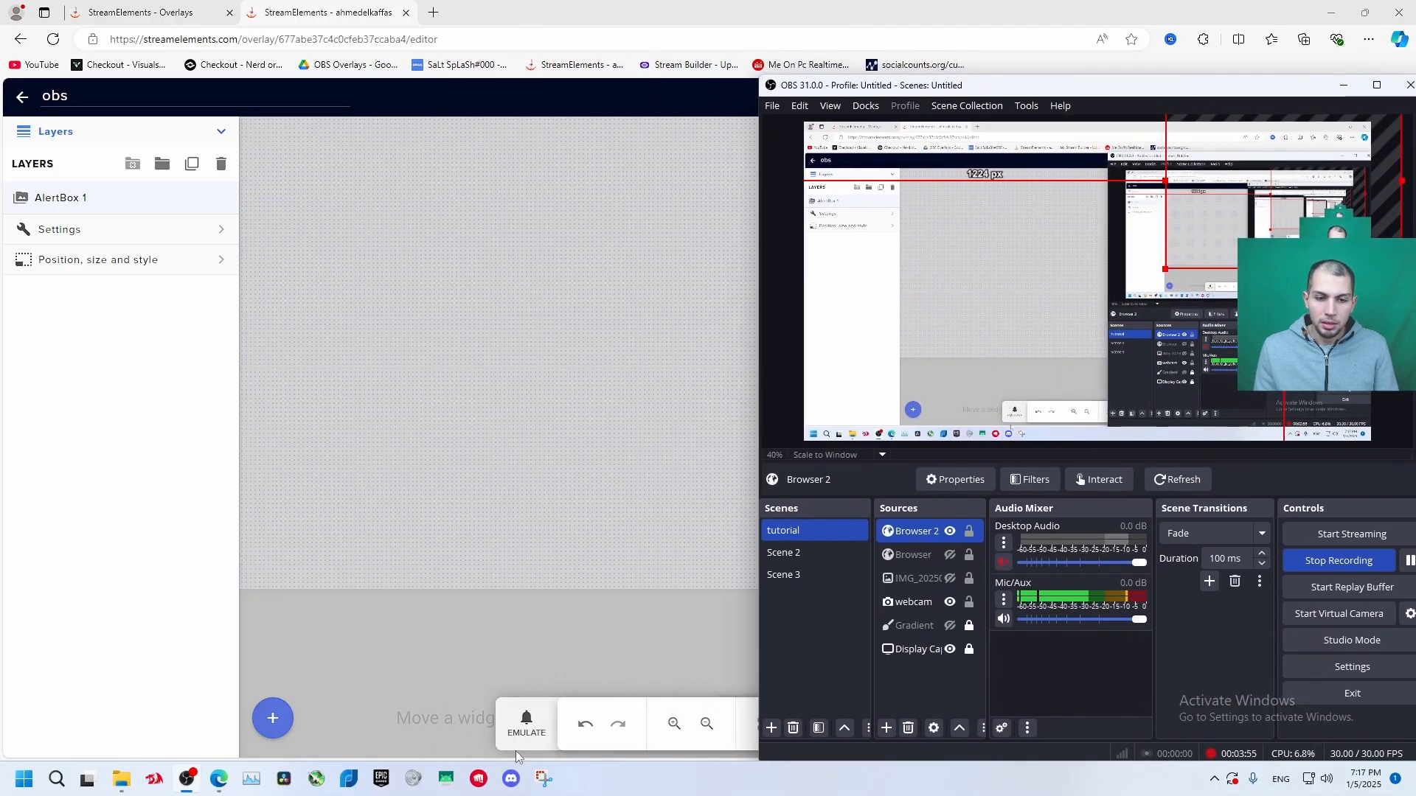
pyautogui.click(1365, 13)
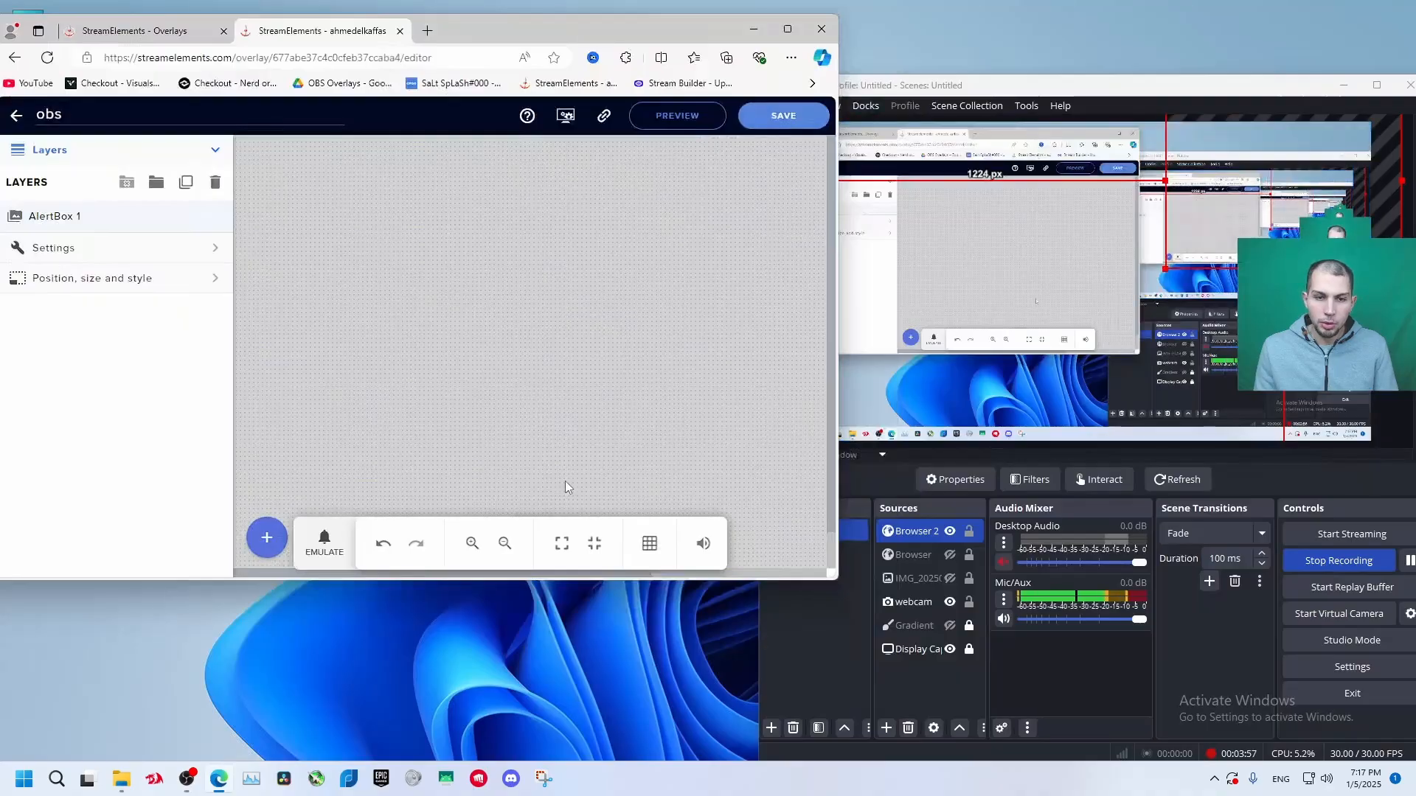
pyautogui.click(325, 544)
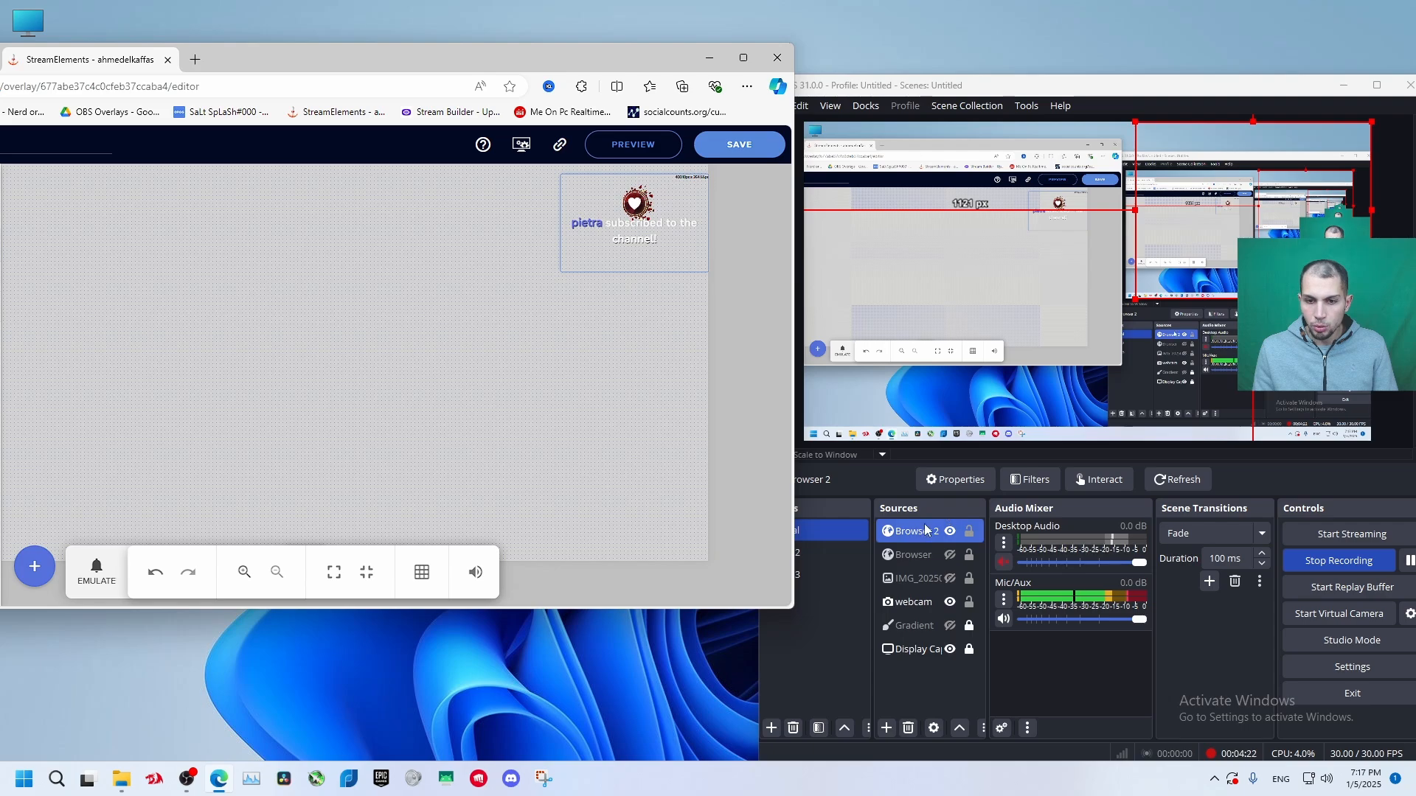
# Set Browser 2's width to 1920 and height to 1080, and position the source over the full canvas.
pyautogui.doubleClick(927, 531)
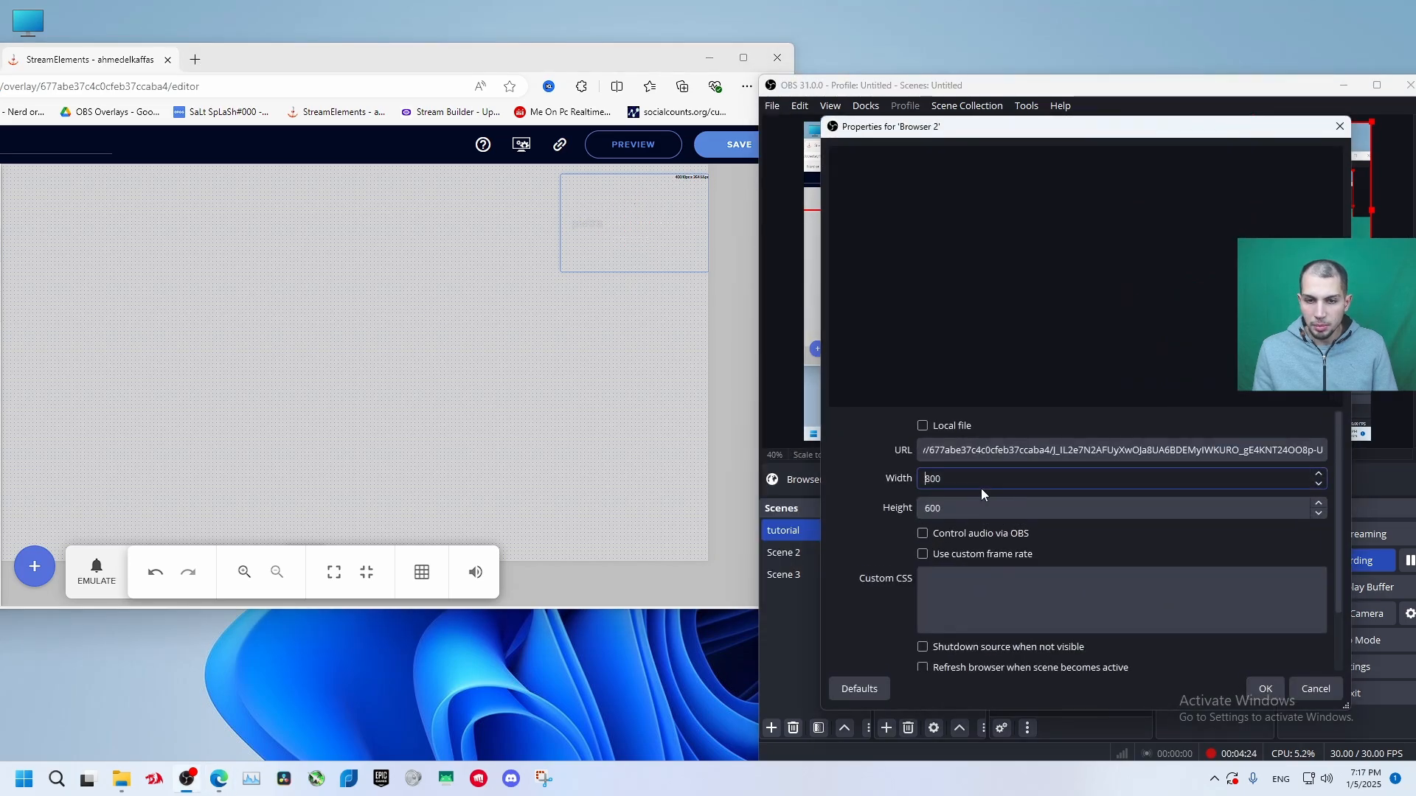
pyautogui.doubleClick(976, 480)
pyautogui.write('192')
pyautogui.press('Tab')
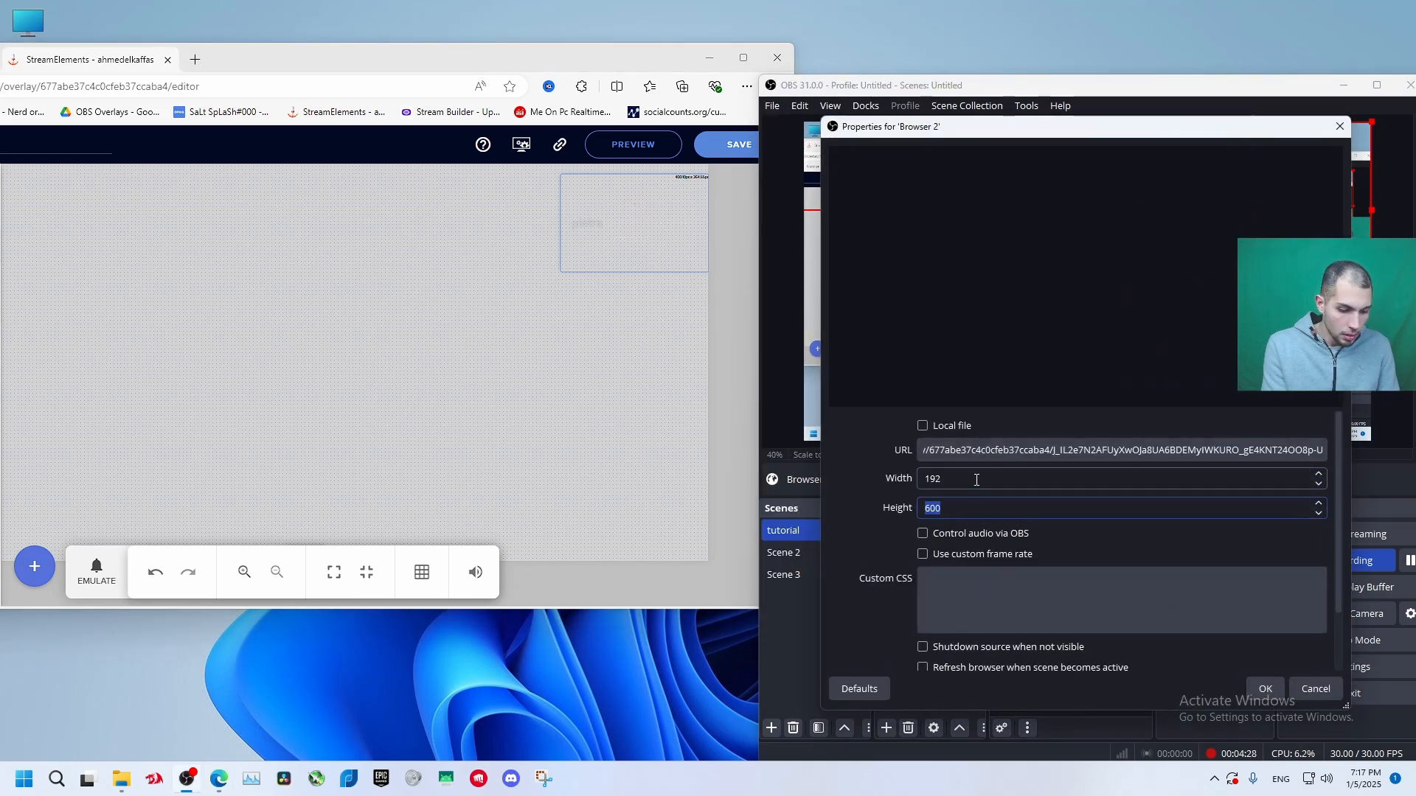
pyautogui.write('1080')
pyautogui.click(976, 480)
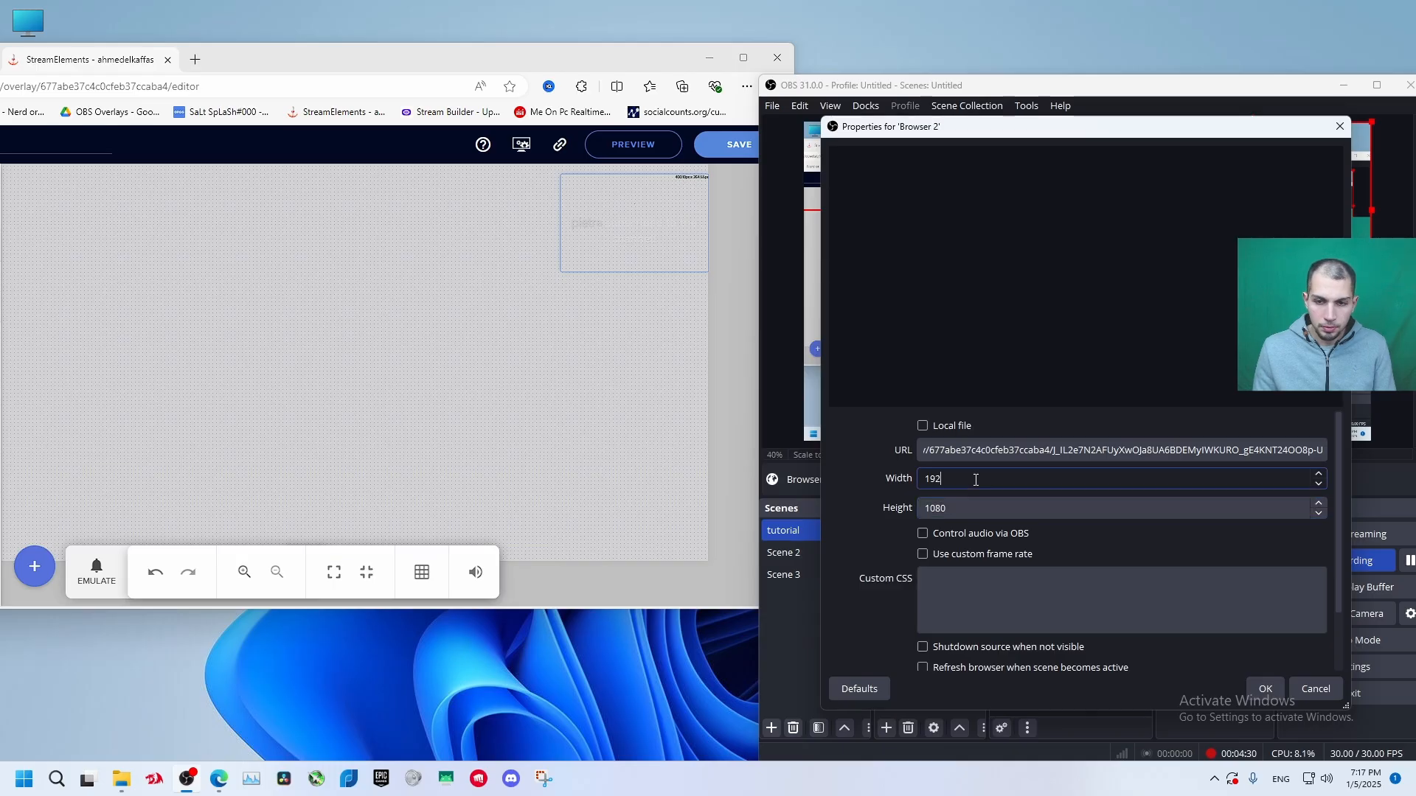
pyautogui.write('0')
pyautogui.click(1265, 688)
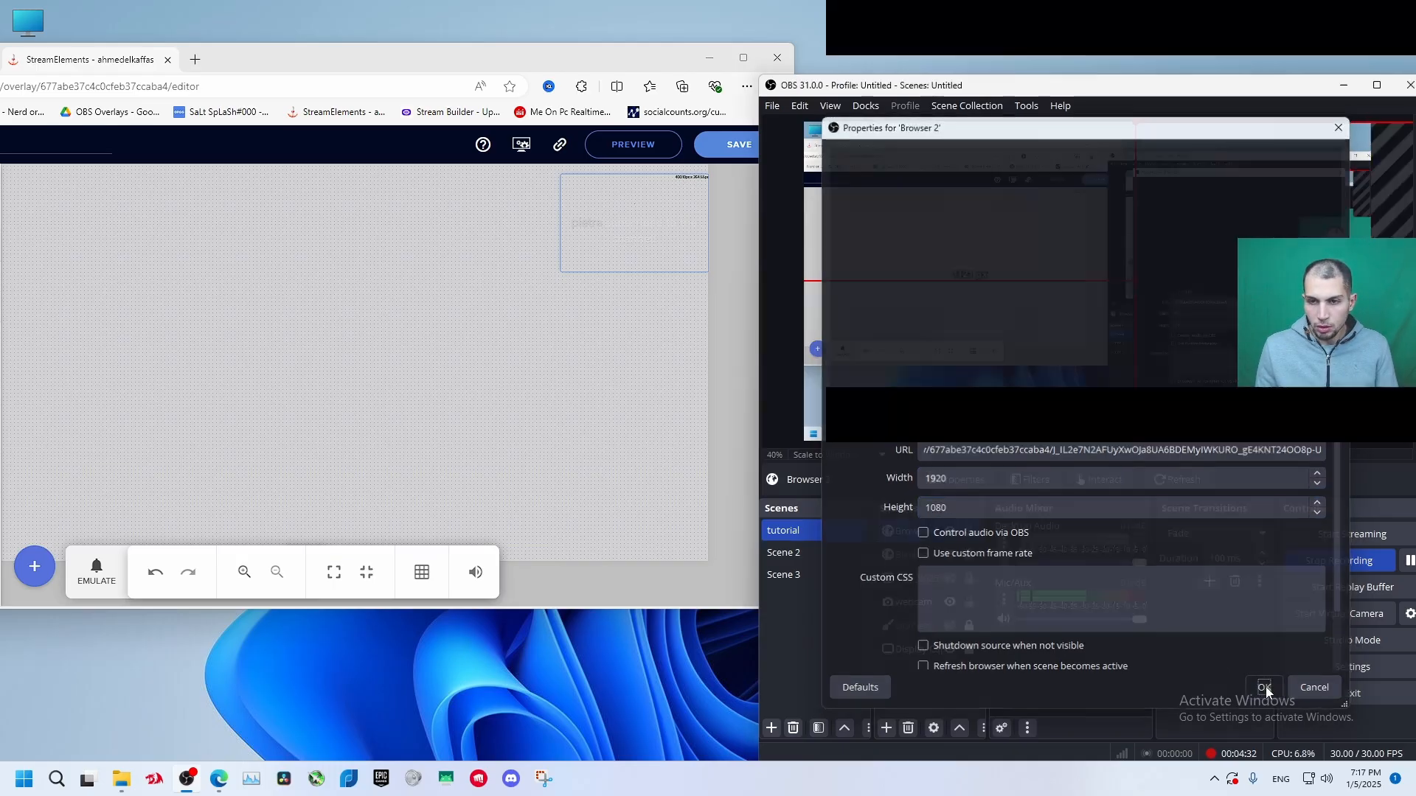
pyautogui.moveTo(1209, 299); pyautogui.dragTo(885, 296)
# Emulate a subscriber event live on stream and shift Browser 2 down about 27 px on the OBS canvas.
pyautogui.click(97, 571)
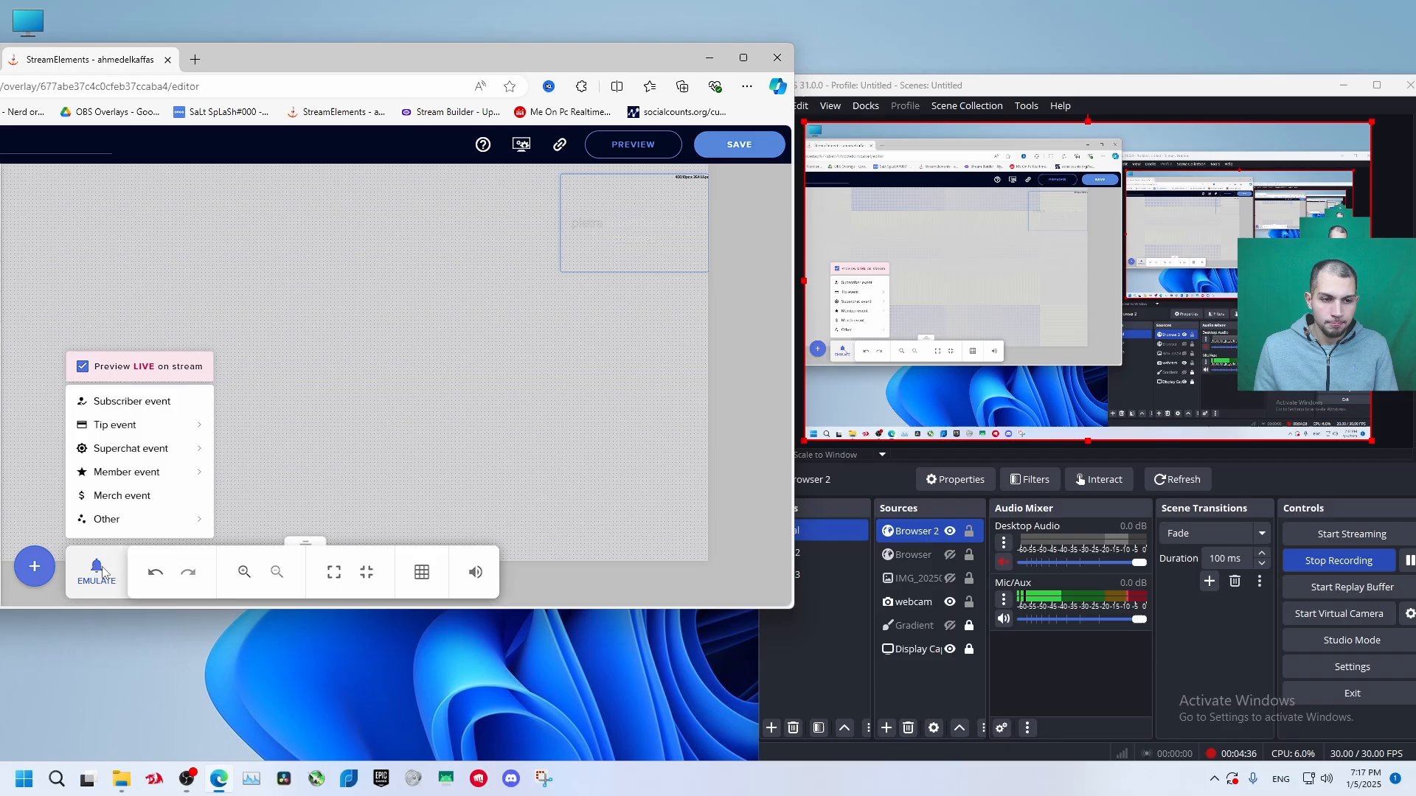
pyautogui.click(140, 400)
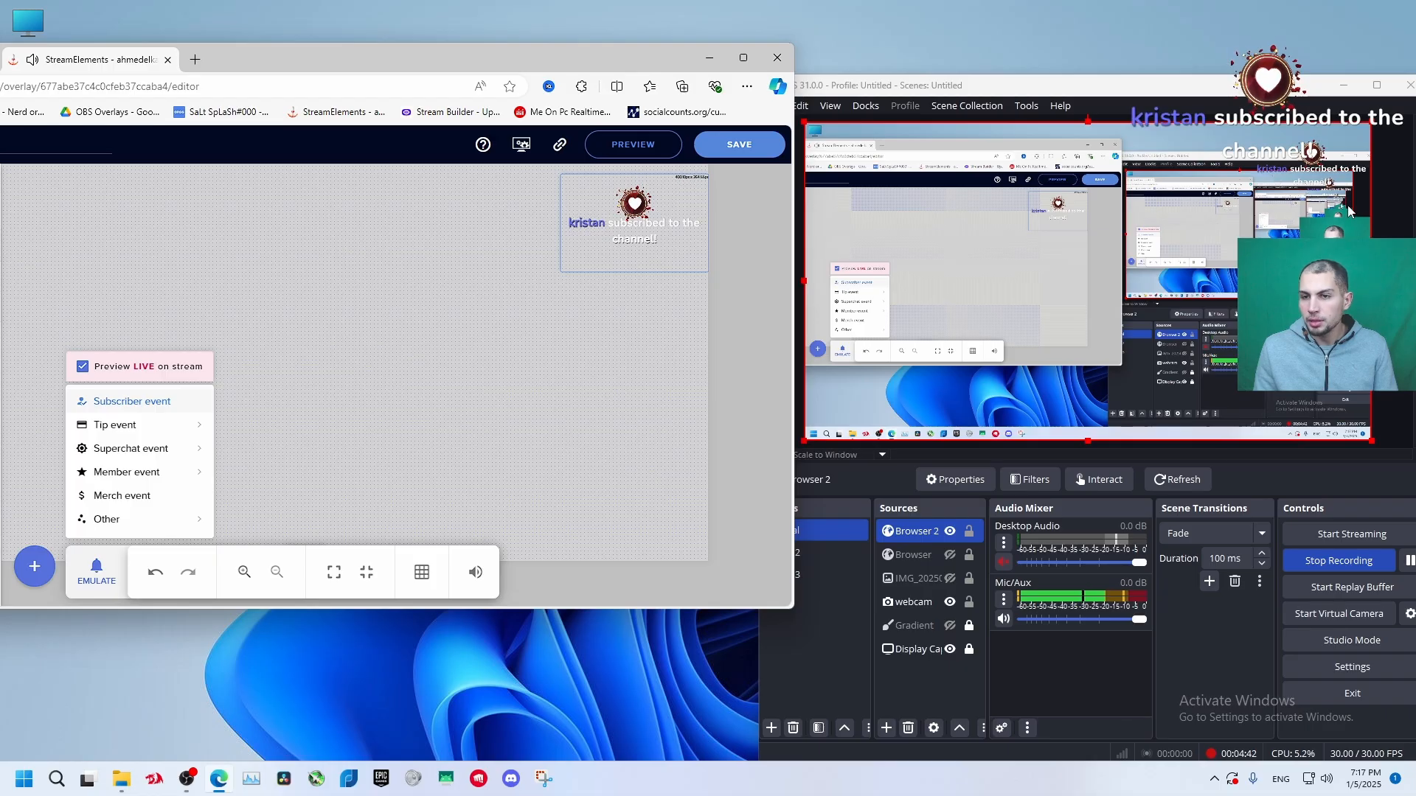
pyautogui.moveTo(1311, 183); pyautogui.dragTo(1312, 193)
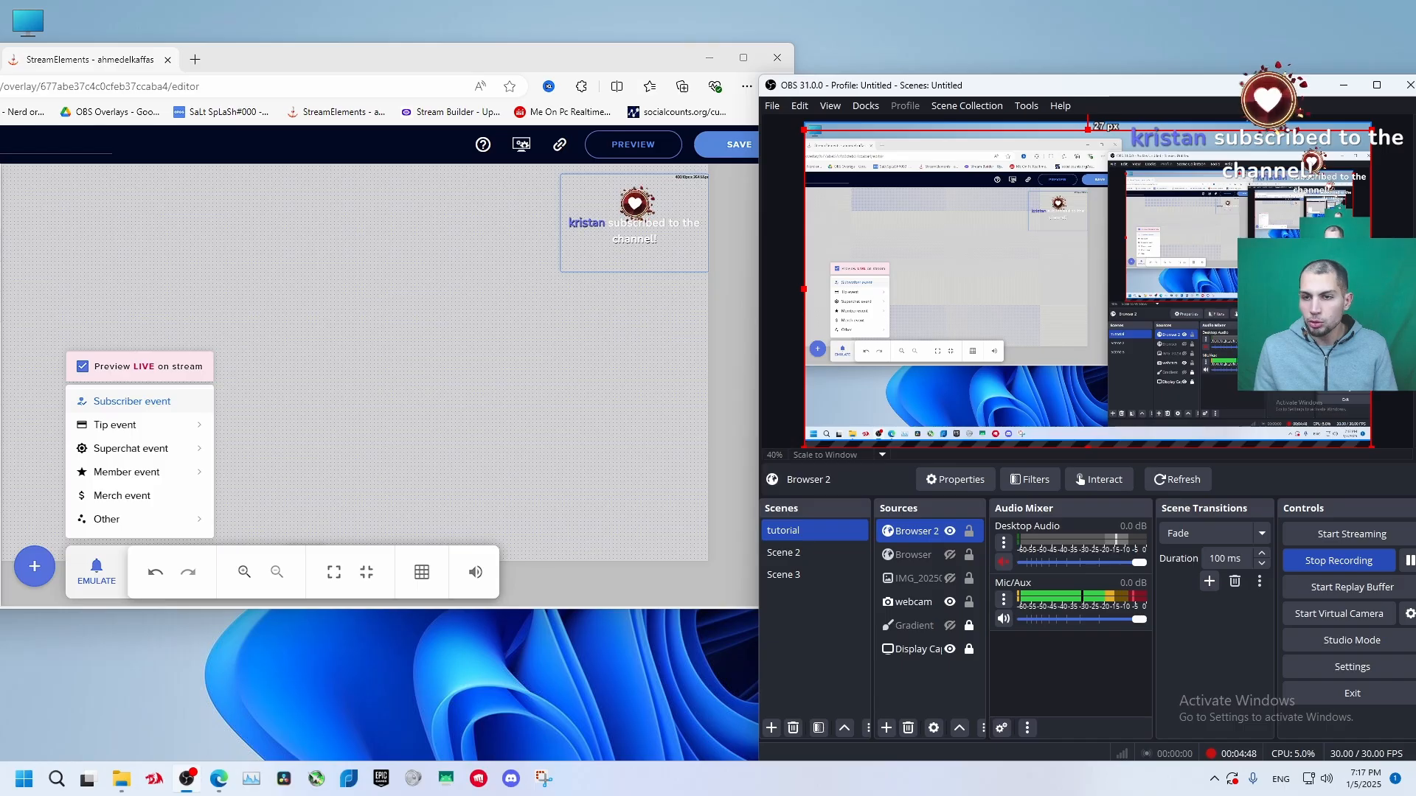
pyautogui.click(988, 121)
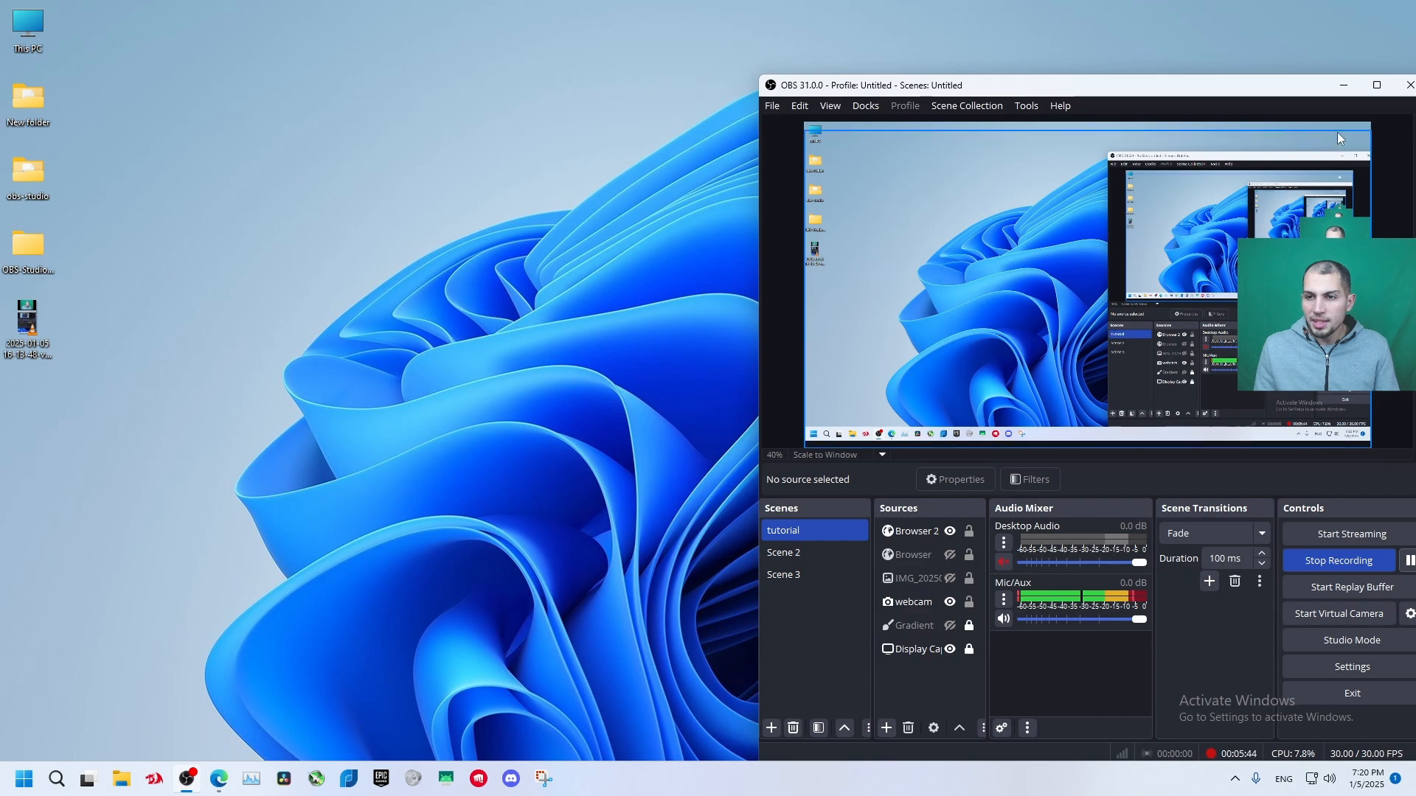
# Open the Snipping Tool and capture a rectangular screenshot of the OBS preview canvas.
pyautogui.click(47, 785)
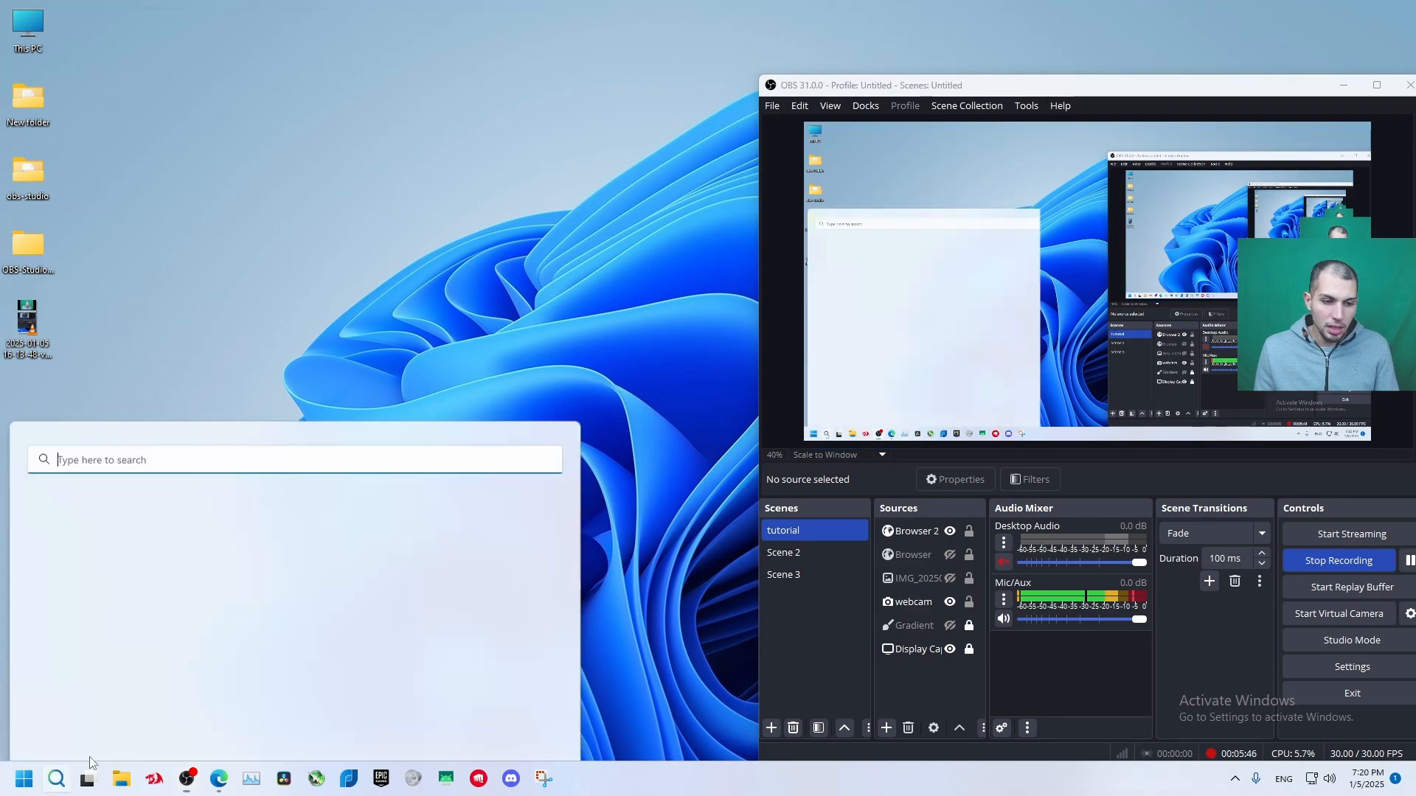
pyautogui.write('snip')
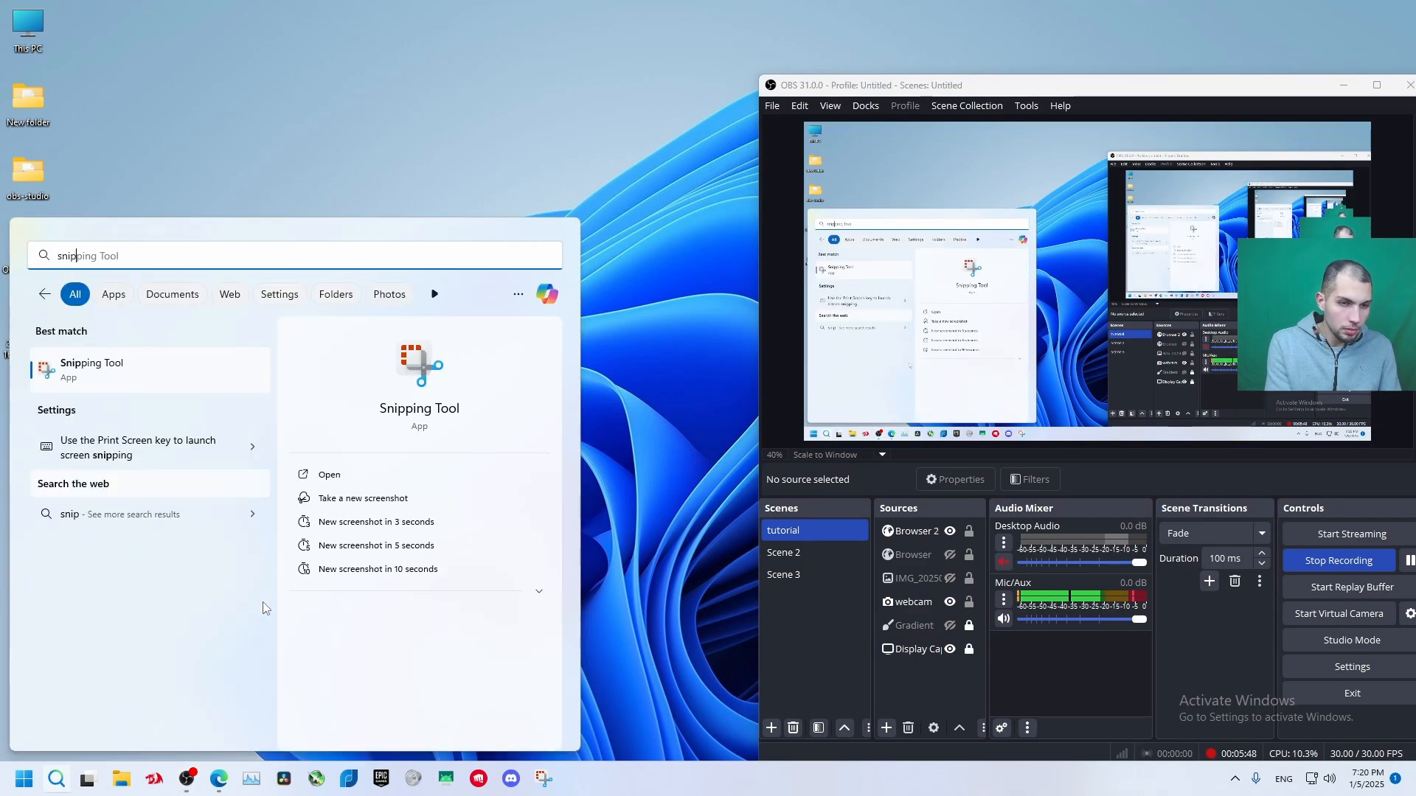
pyautogui.press('Return')
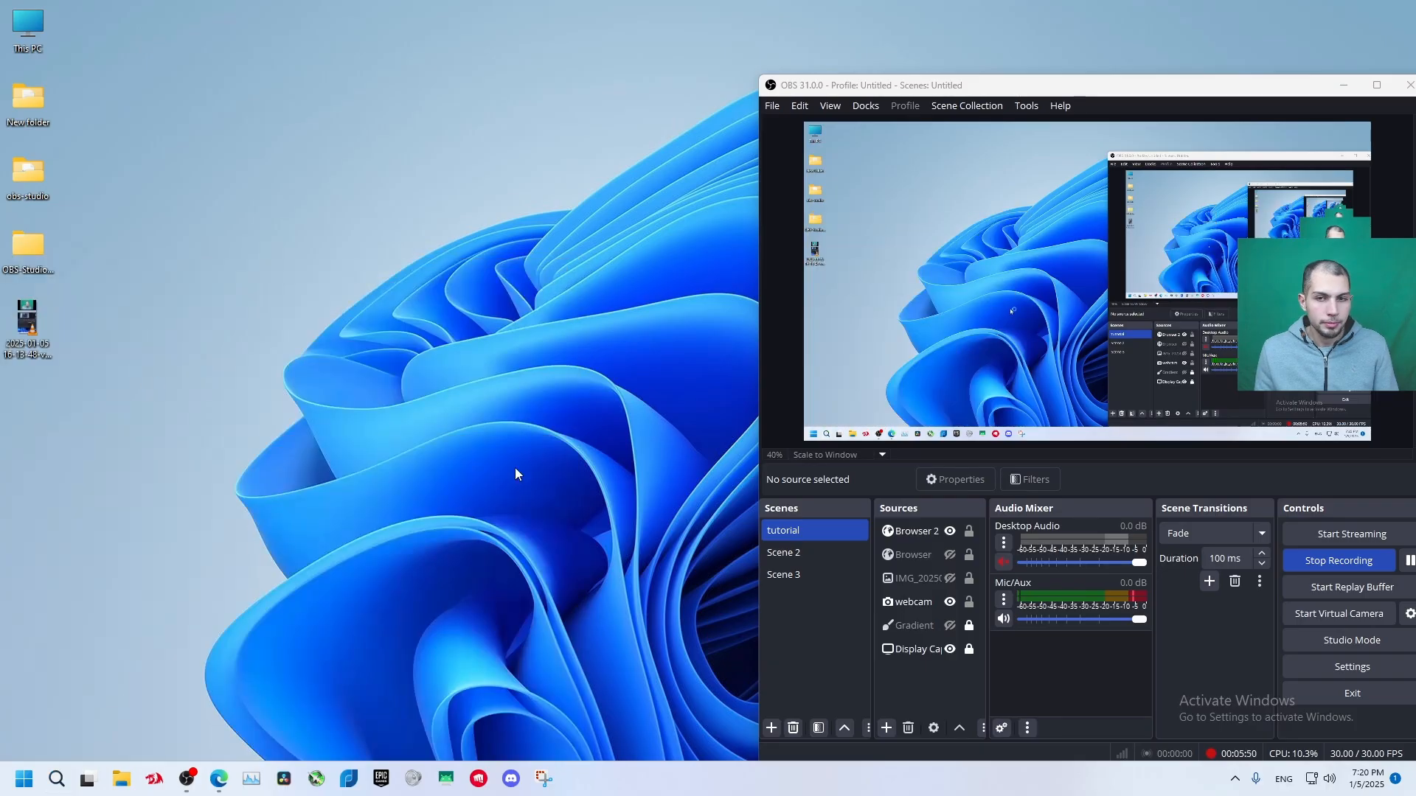
pyautogui.click(553, 272)
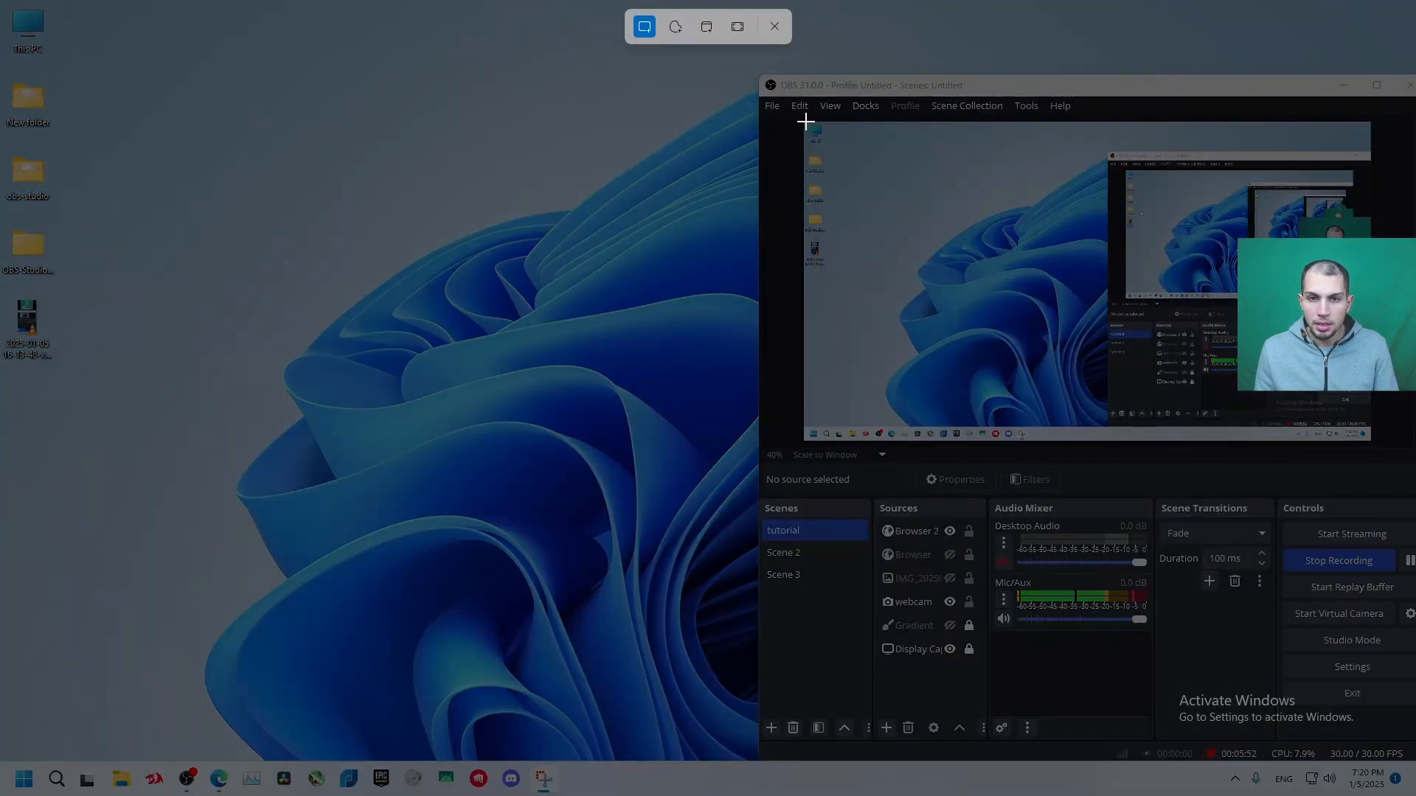
pyautogui.moveTo(805, 121); pyautogui.dragTo(1369, 447)
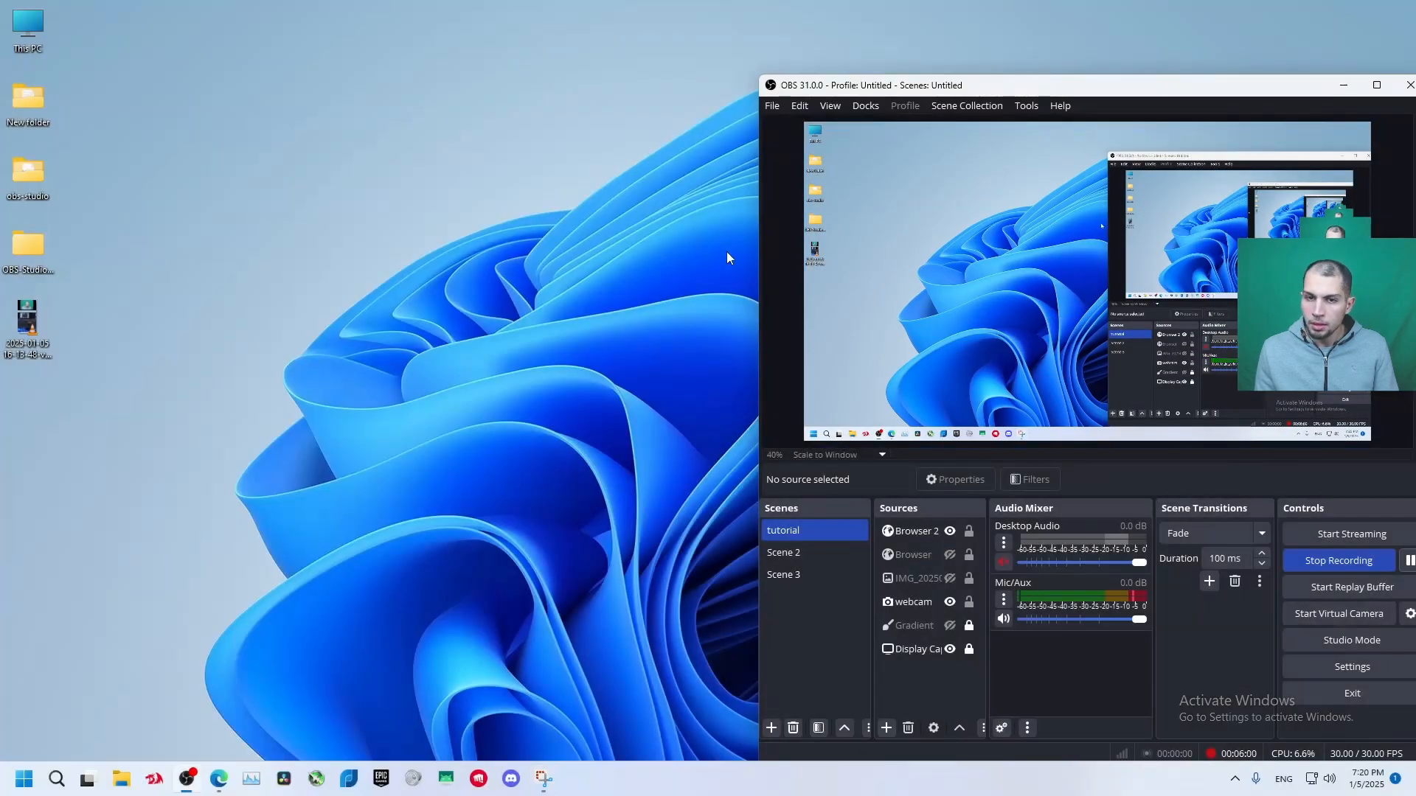
# Save the capture to the Desktop as Screenshot 2025-01-05 192024.jpg and close the Snipping Tool.
pyautogui.click(543, 779)
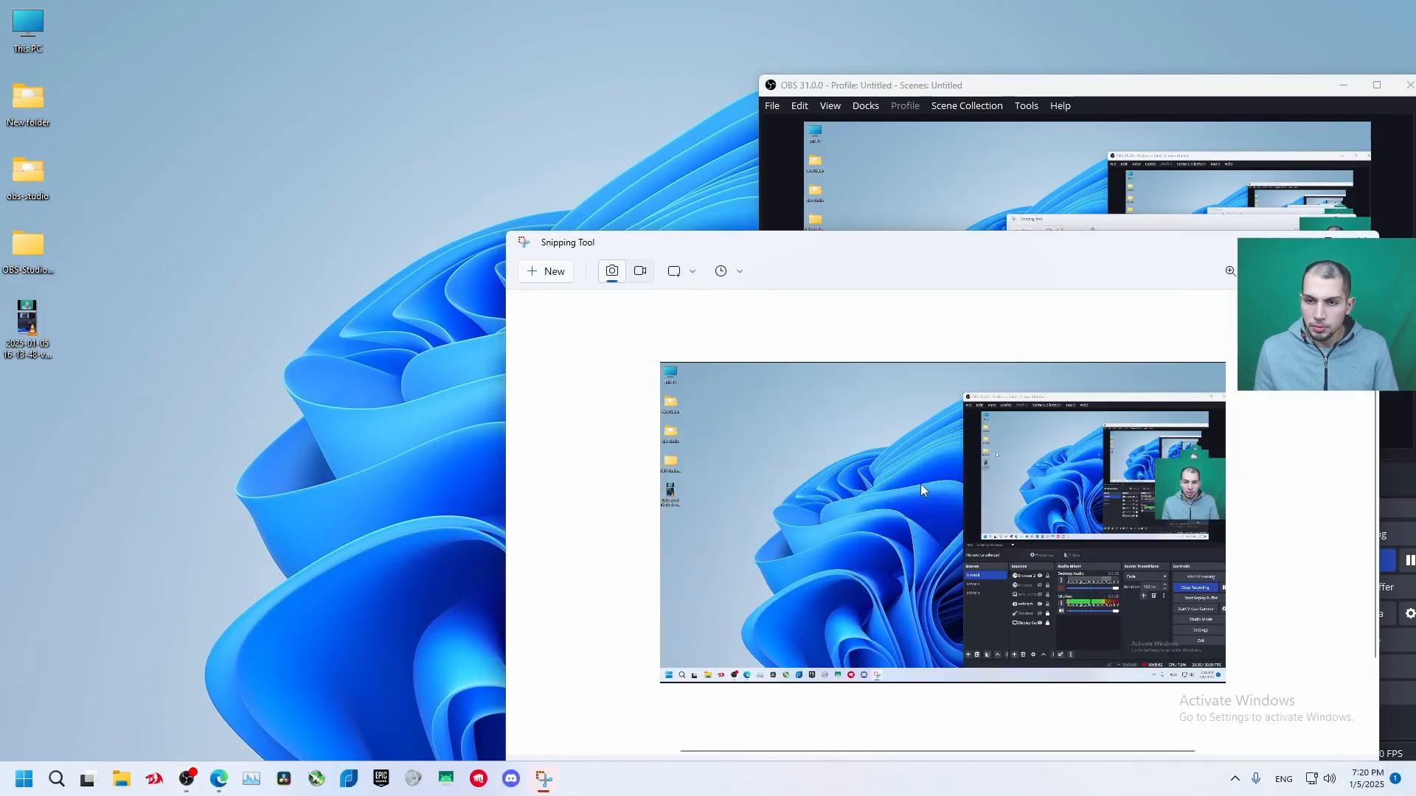
pyautogui.hotkey('ctrl', 's')
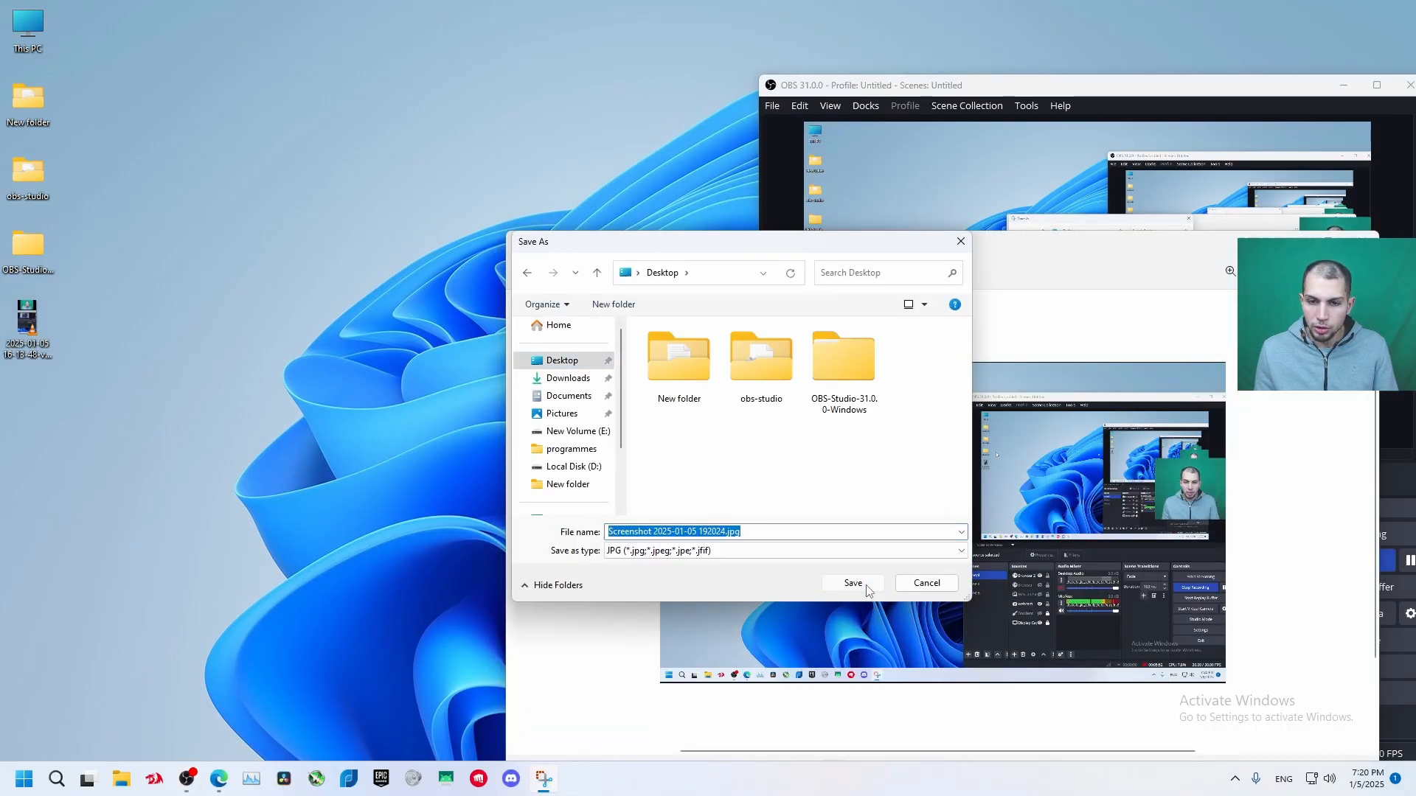
pyautogui.click(853, 583)
pyautogui.hotkey('alt', 'F4')
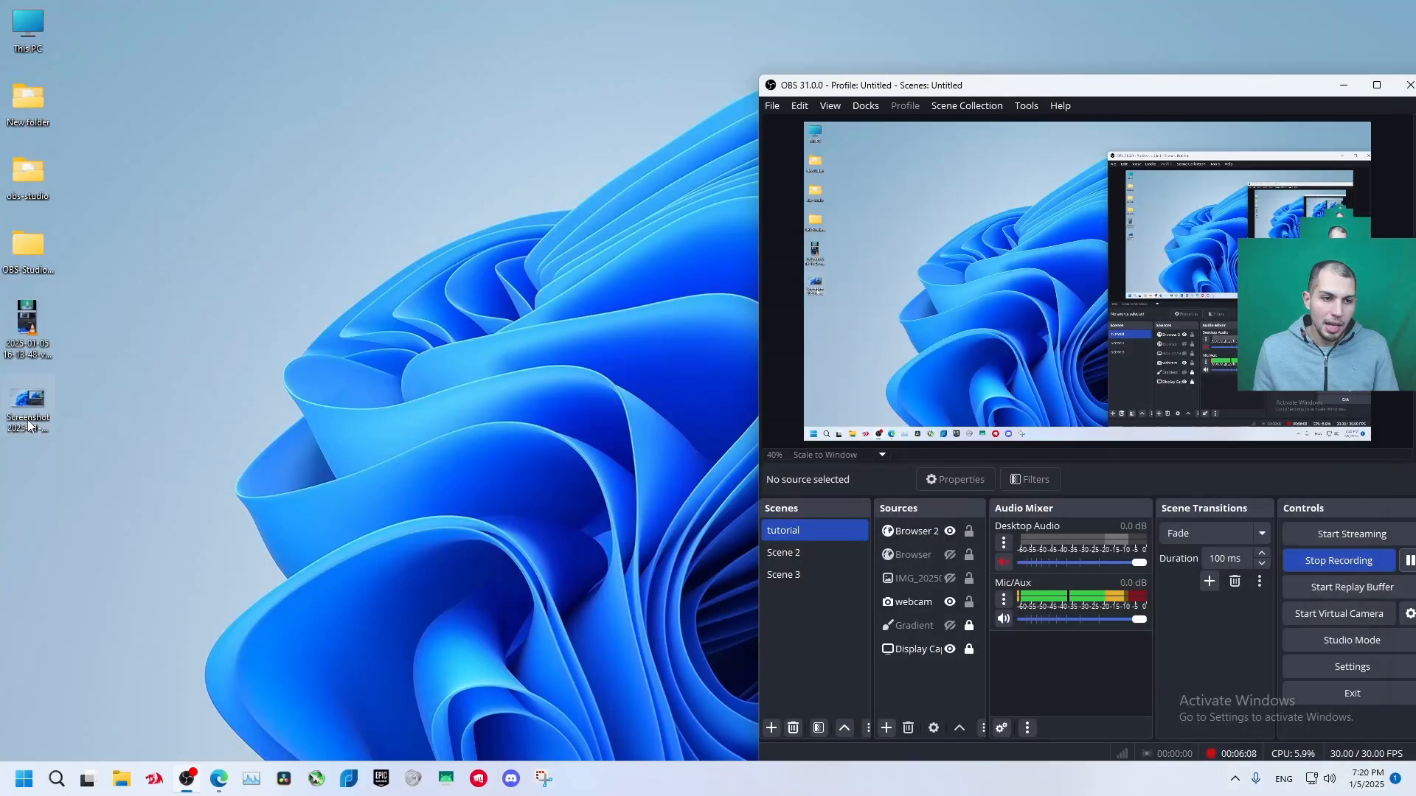
# Switch to the StreamElements overlay editor, maximize its window, and add a static Image widget.
pyautogui.click(29, 425)
pyautogui.click(216, 790)
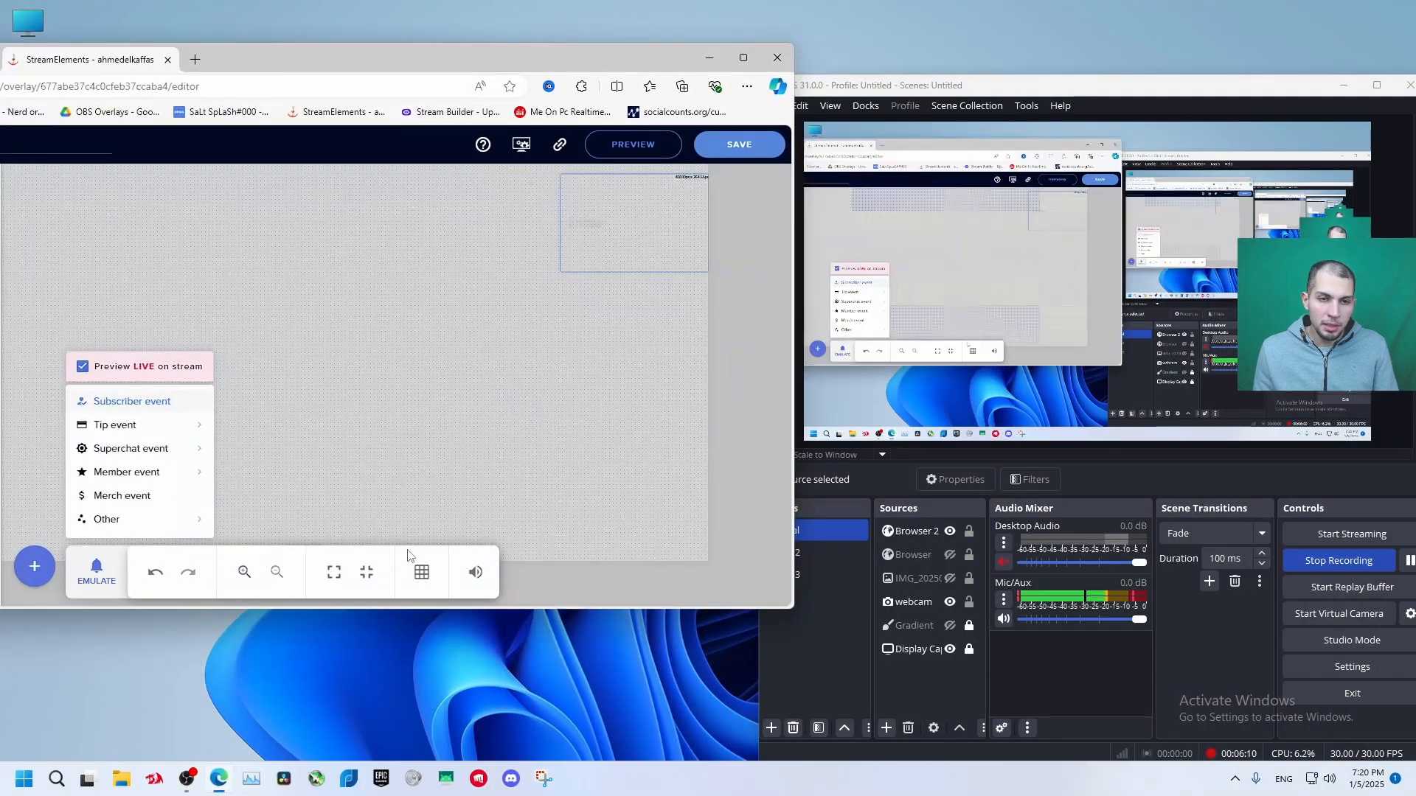
pyautogui.moveTo(491, 62); pyautogui.dragTo(696, 63)
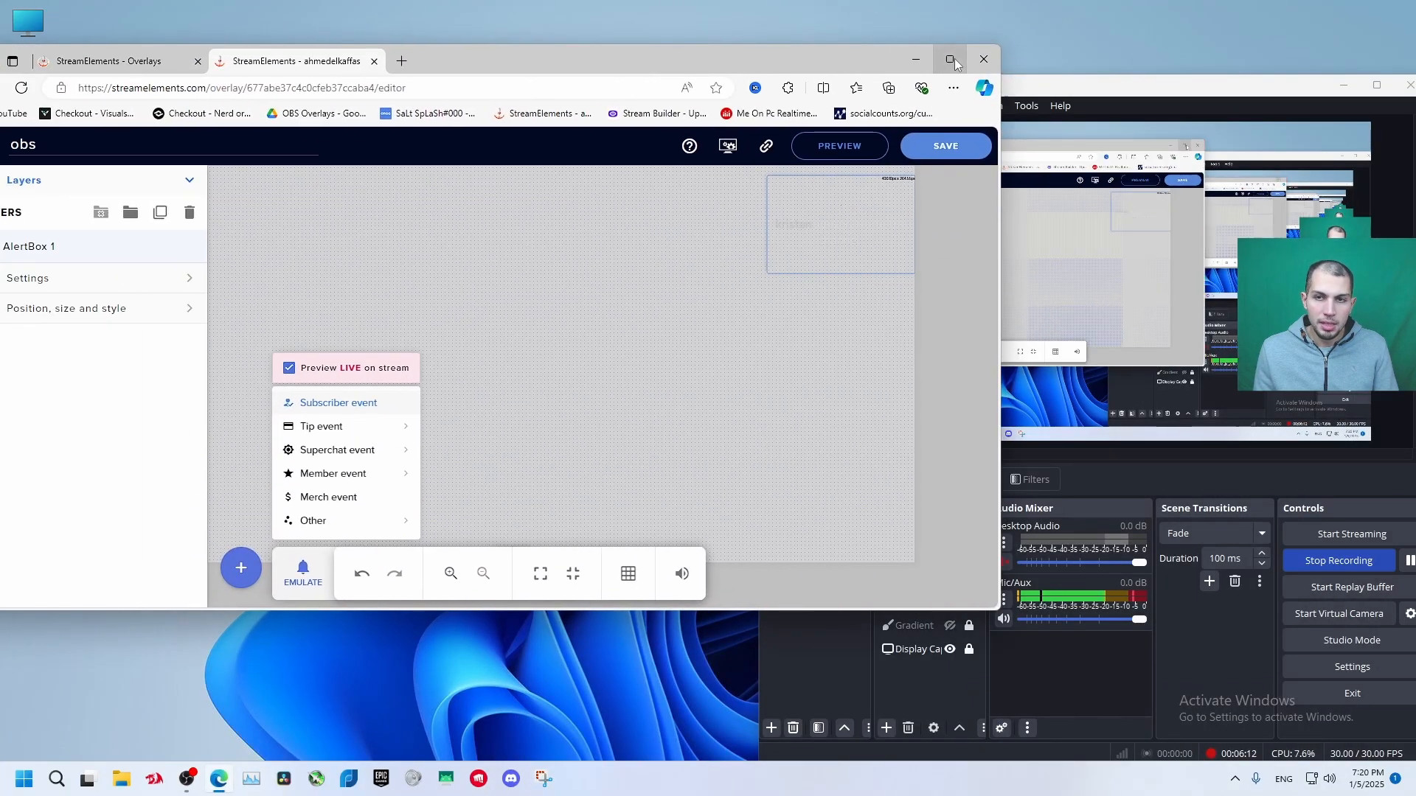
pyautogui.click(949, 59)
pyautogui.click(147, 376)
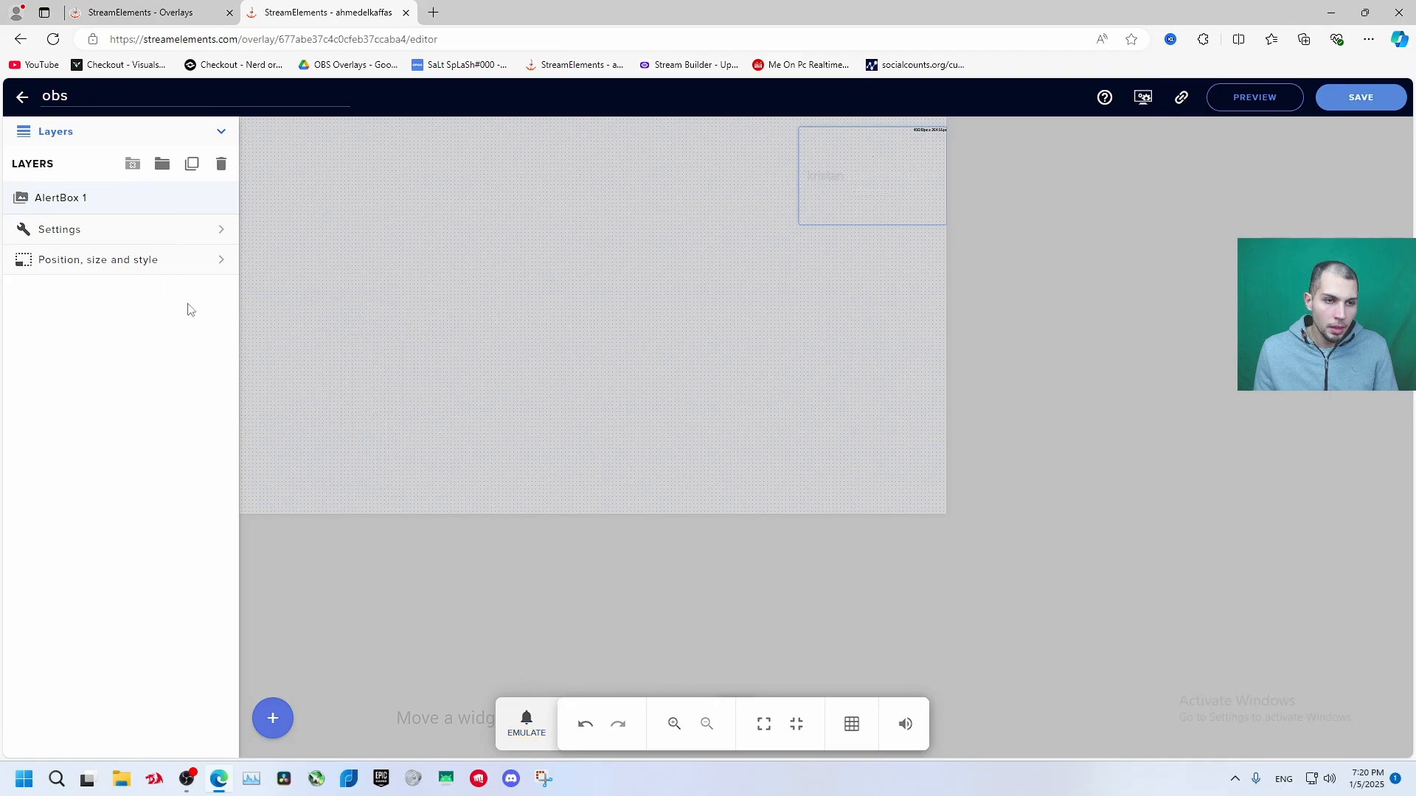
pyautogui.moveTo(375, 556)
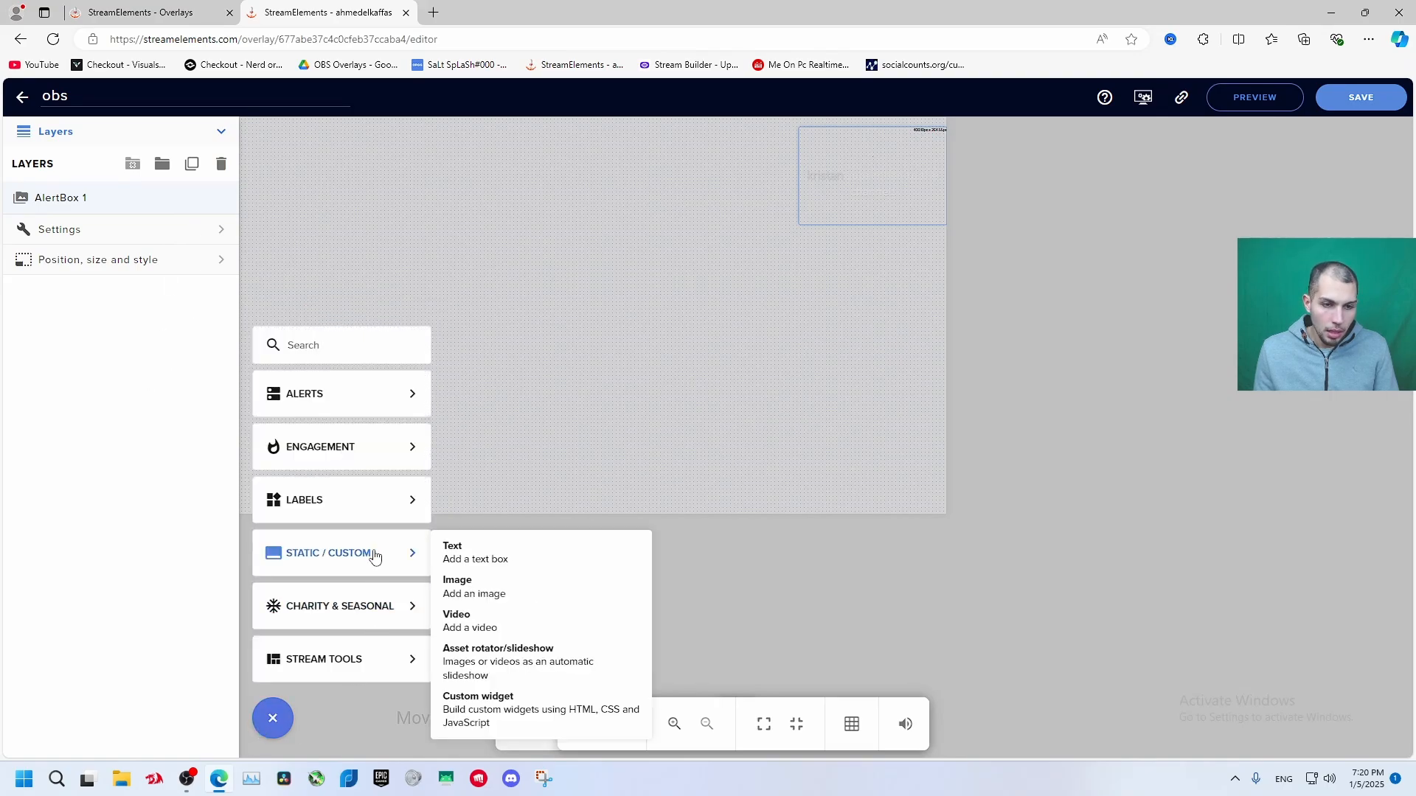
pyautogui.click(505, 590)
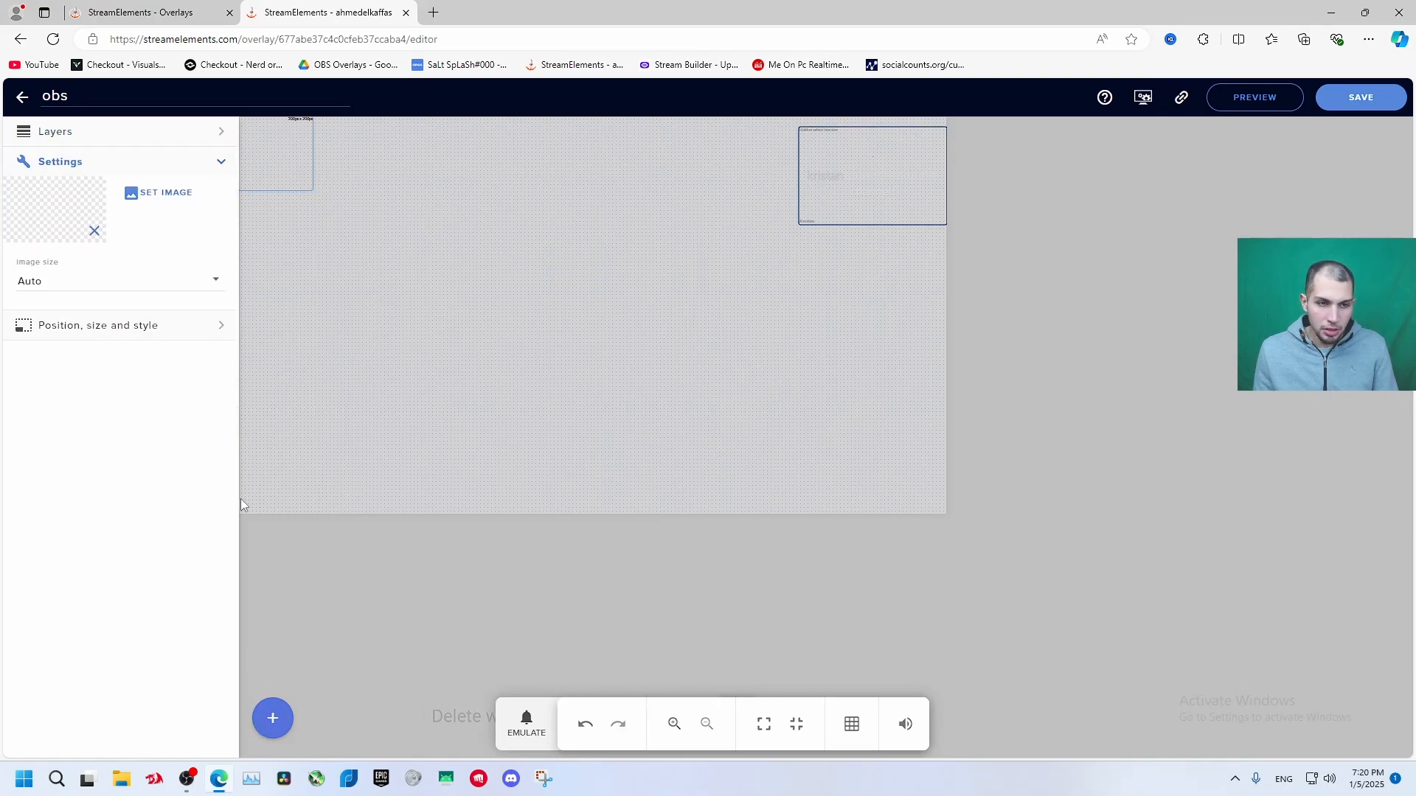
# Upload the saved desktop screenshot Screenshot 2025-01-05 192024.jpg and use it as the Image widget's picture.
pyautogui.click(156, 194)
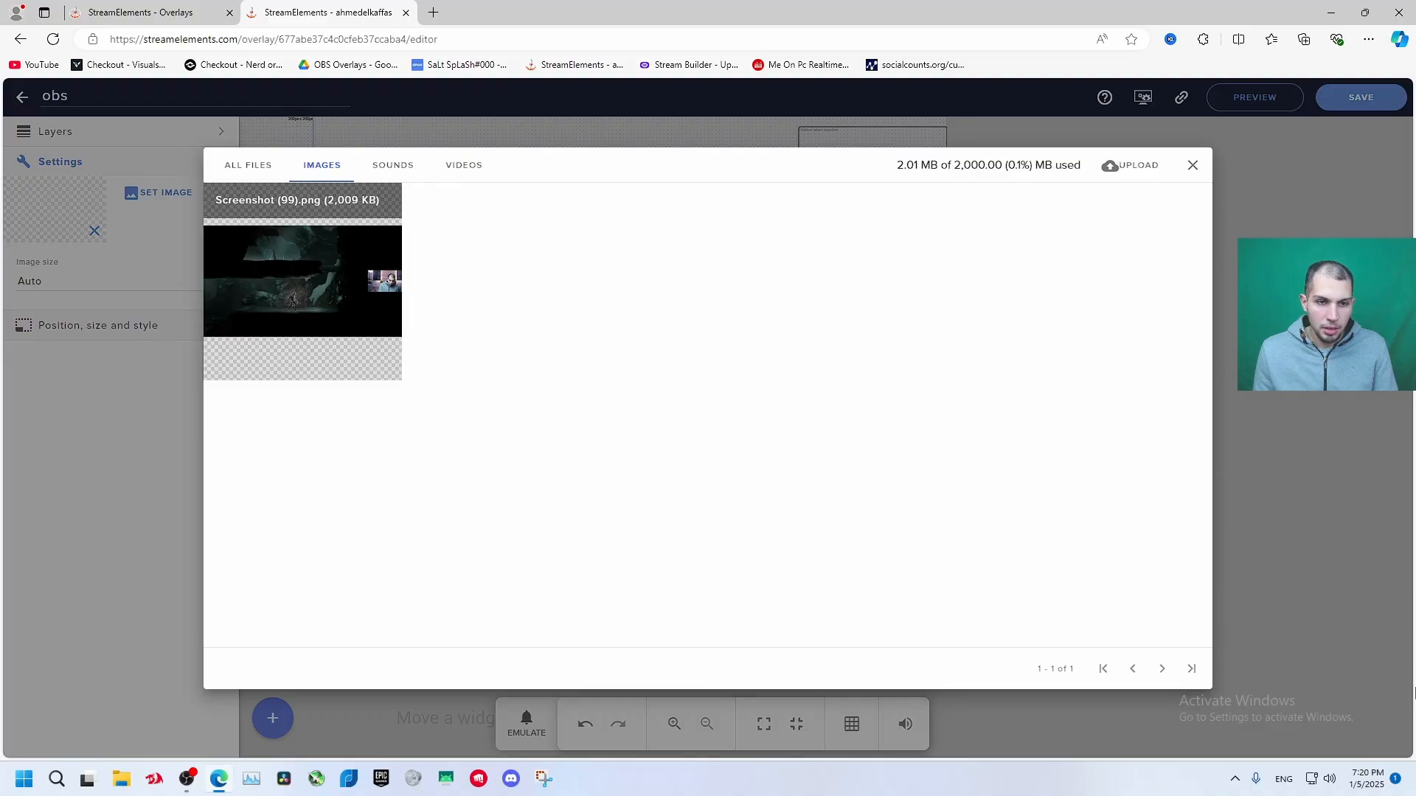
pyautogui.moveTo(339, 197)
pyautogui.click(1126, 166)
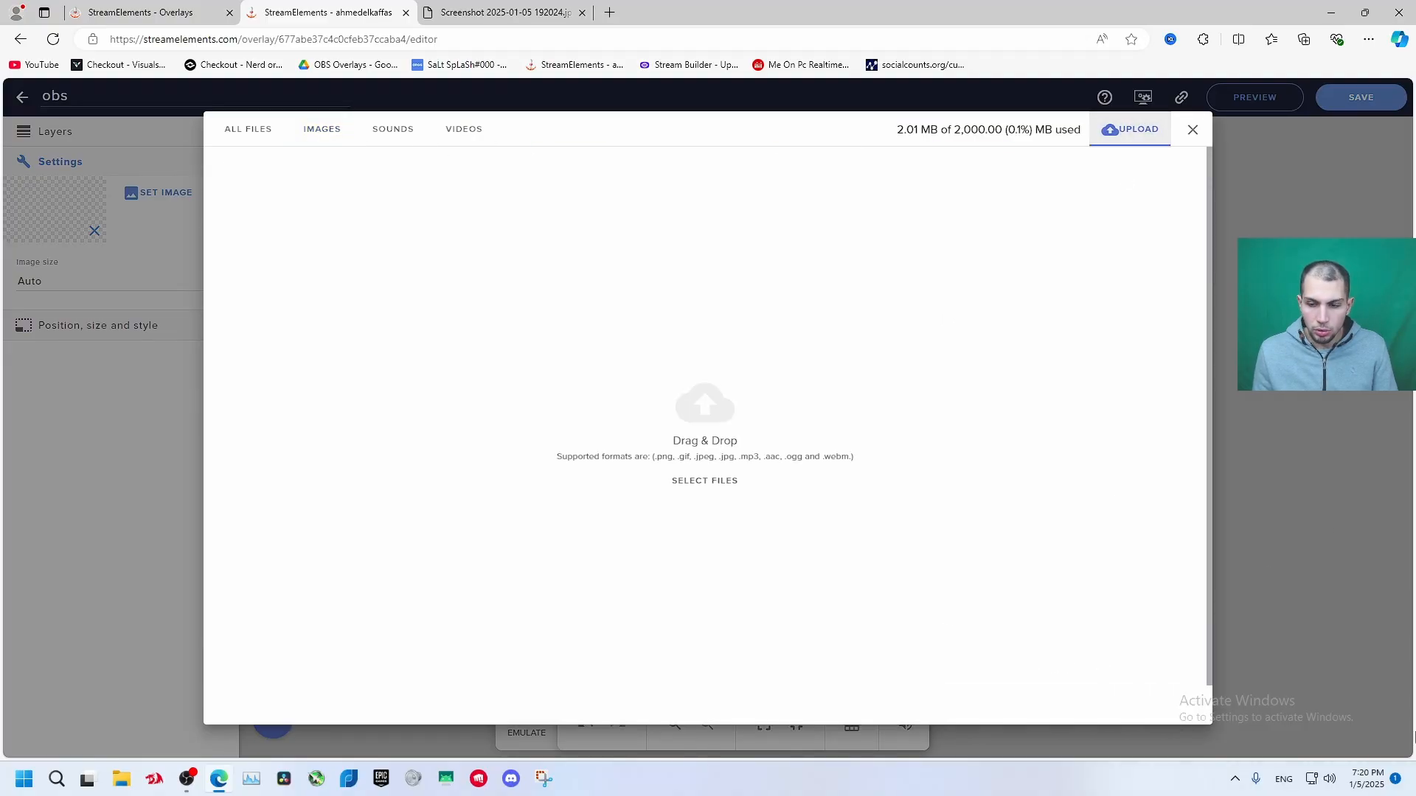
pyautogui.click(219, 778)
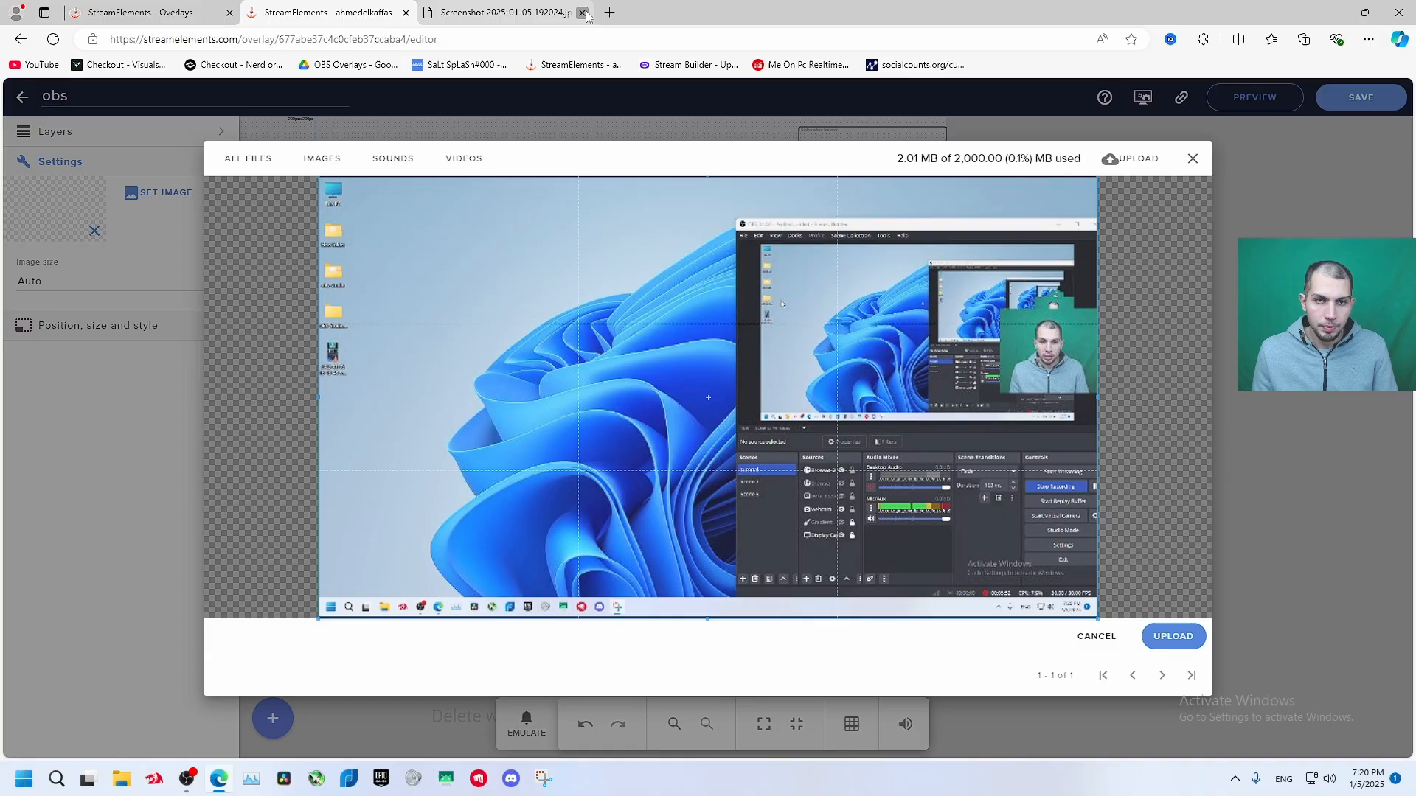
pyautogui.click(582, 12)
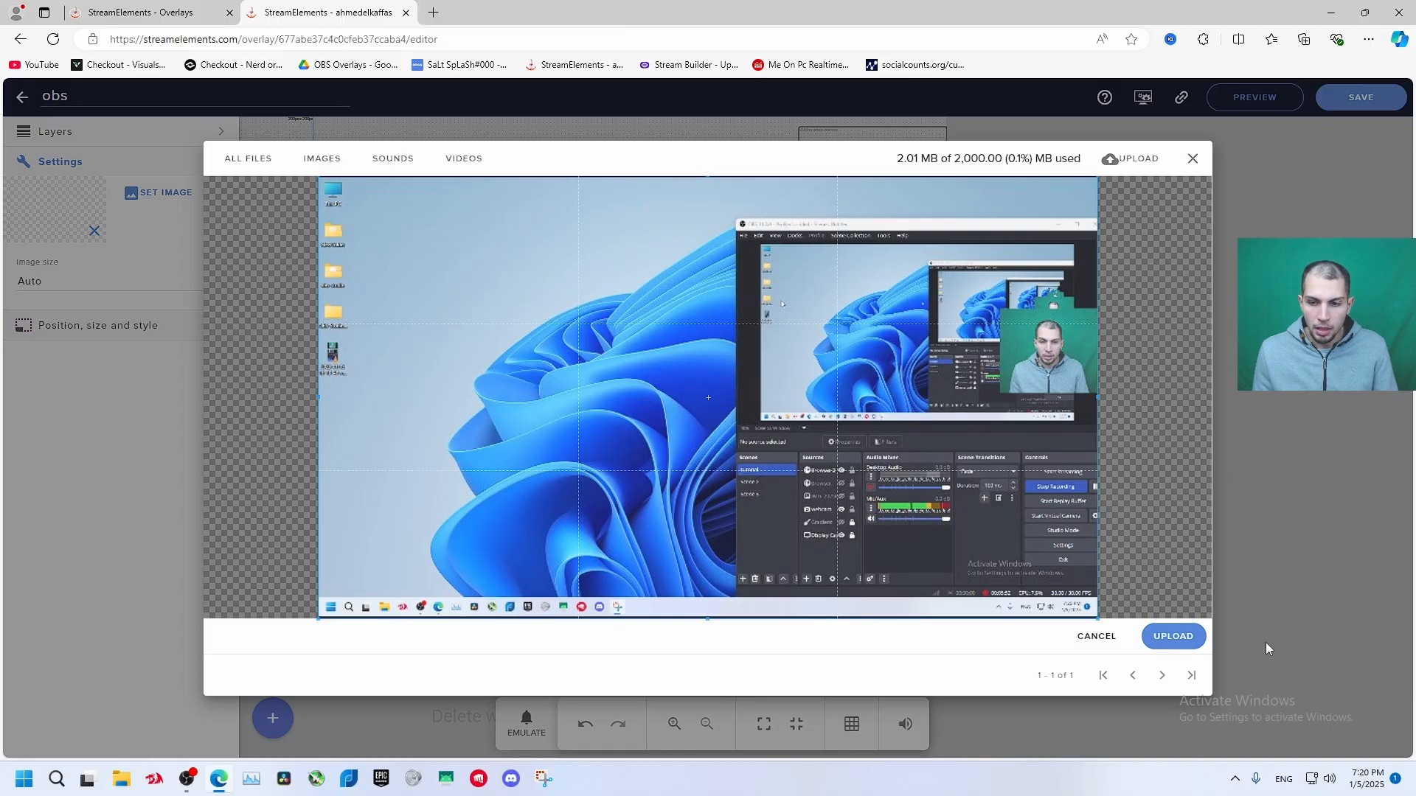
pyautogui.click(1173, 636)
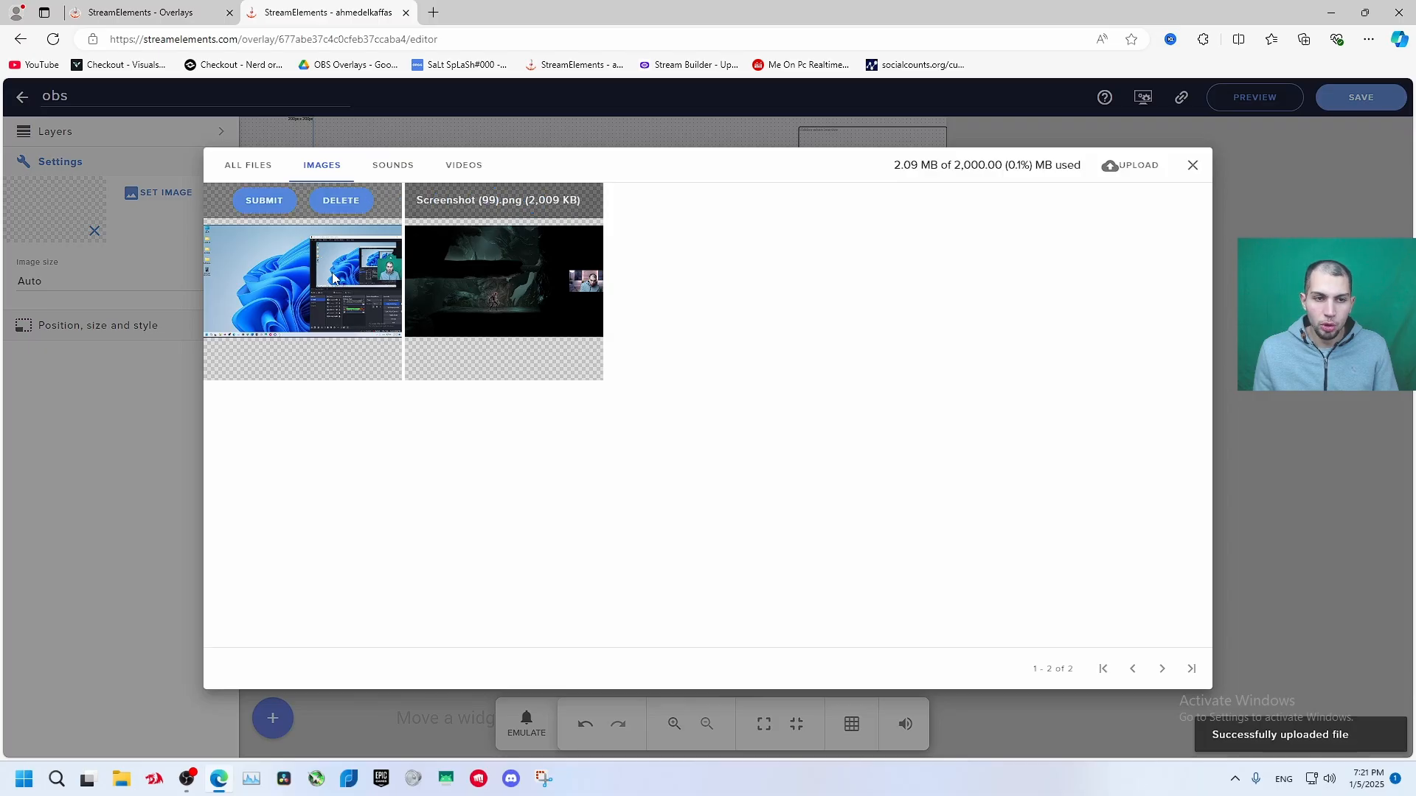
pyautogui.click(262, 207)
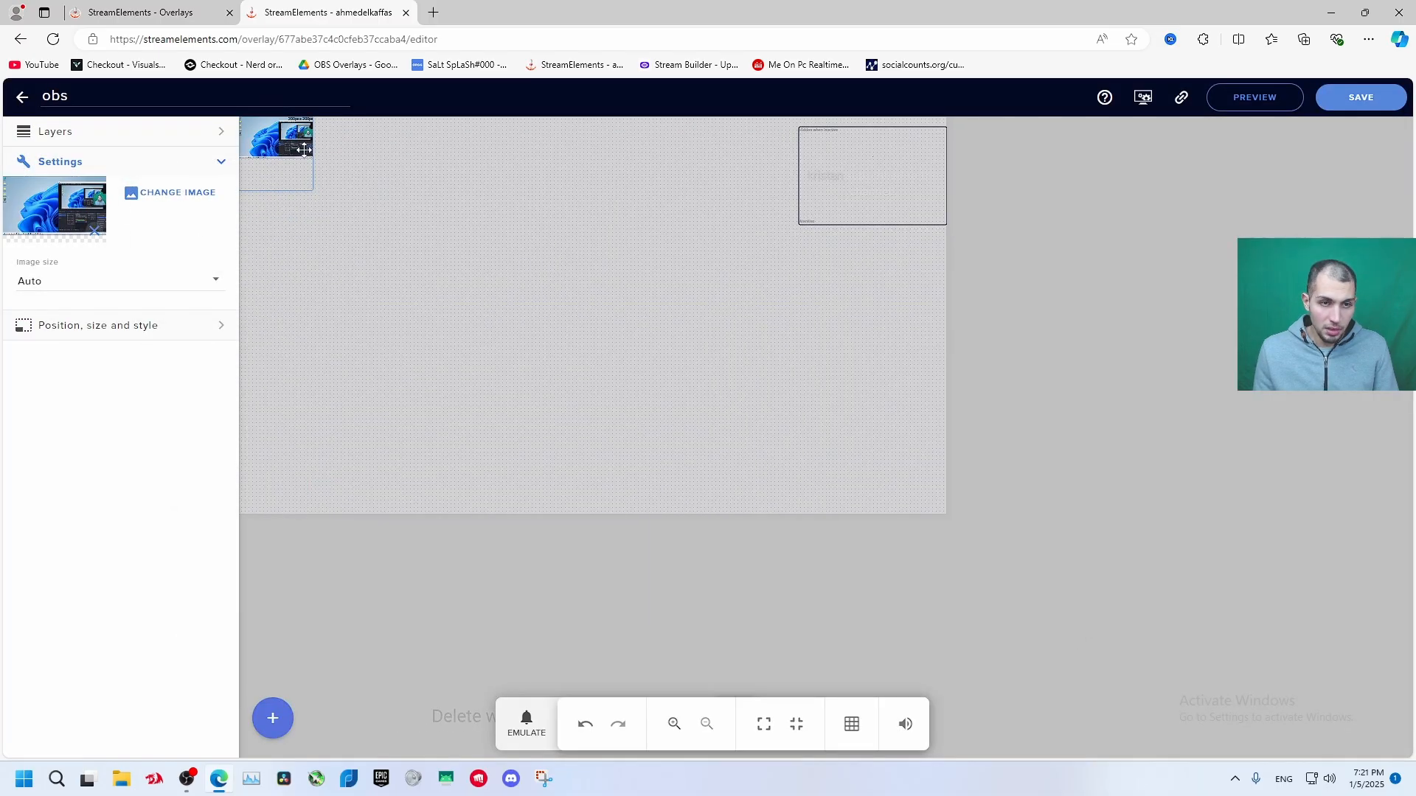
# Enlarge the screenshot image and reposition it so that it covers the whole overlay canvas.
pyautogui.moveTo(307, 187); pyautogui.dragTo(1014, 582)
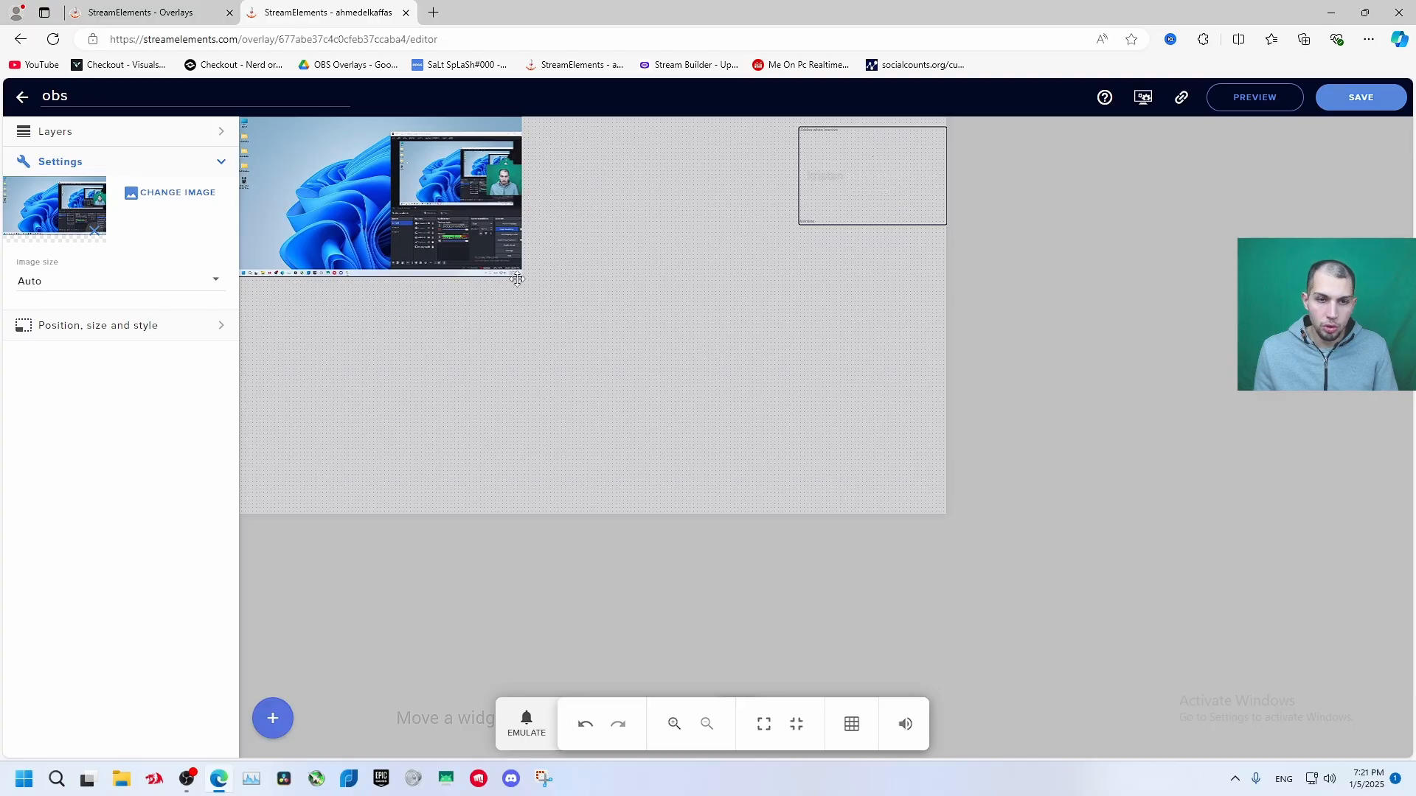
pyautogui.moveTo(517, 279); pyautogui.dragTo(215, 49)
pyautogui.moveTo(754, 380); pyautogui.dragTo(1176, 673)
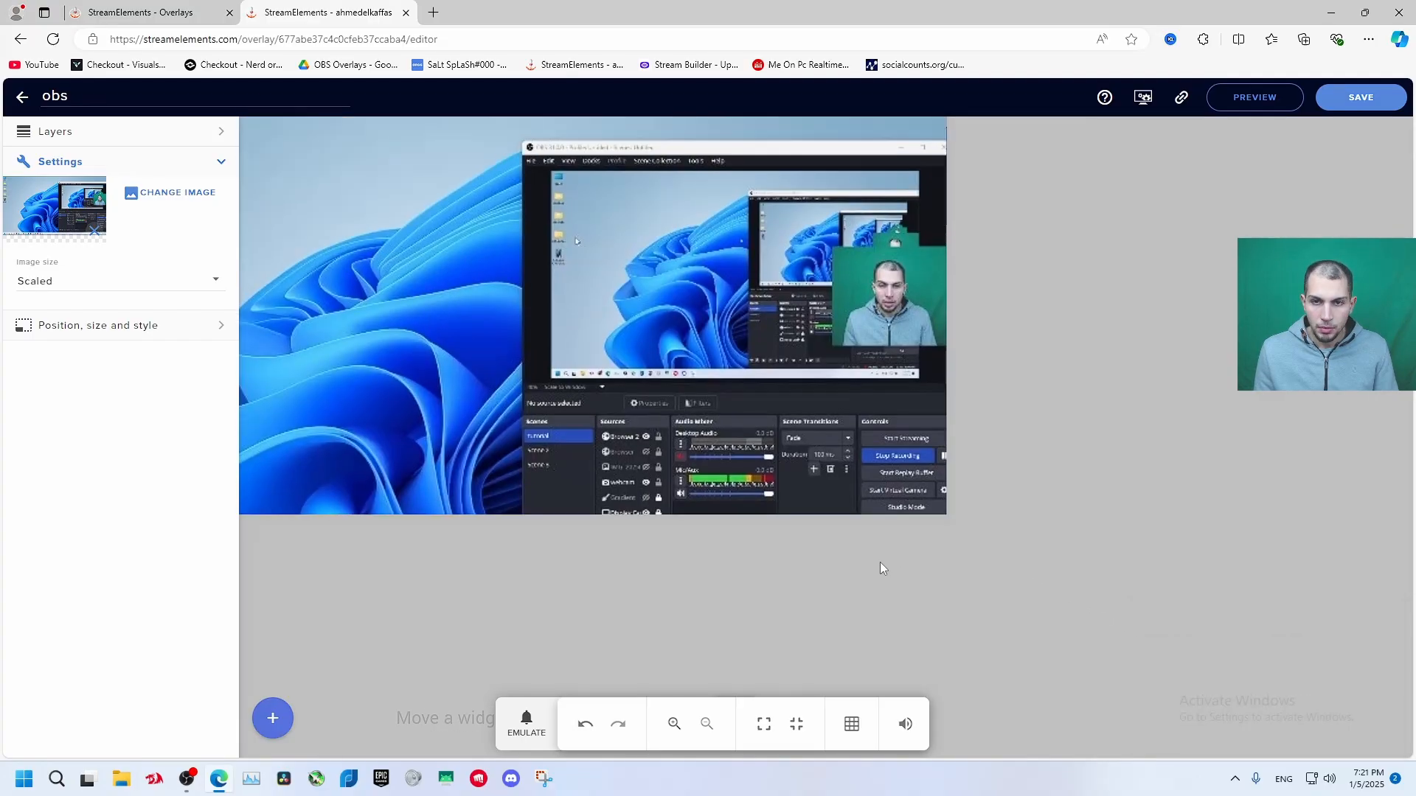
pyautogui.moveTo(882, 568); pyautogui.dragTo(674, 390)
pyautogui.moveTo(730, 482); pyautogui.dragTo(573, 307)
pyautogui.moveTo(479, 263); pyautogui.dragTo(905, 314)
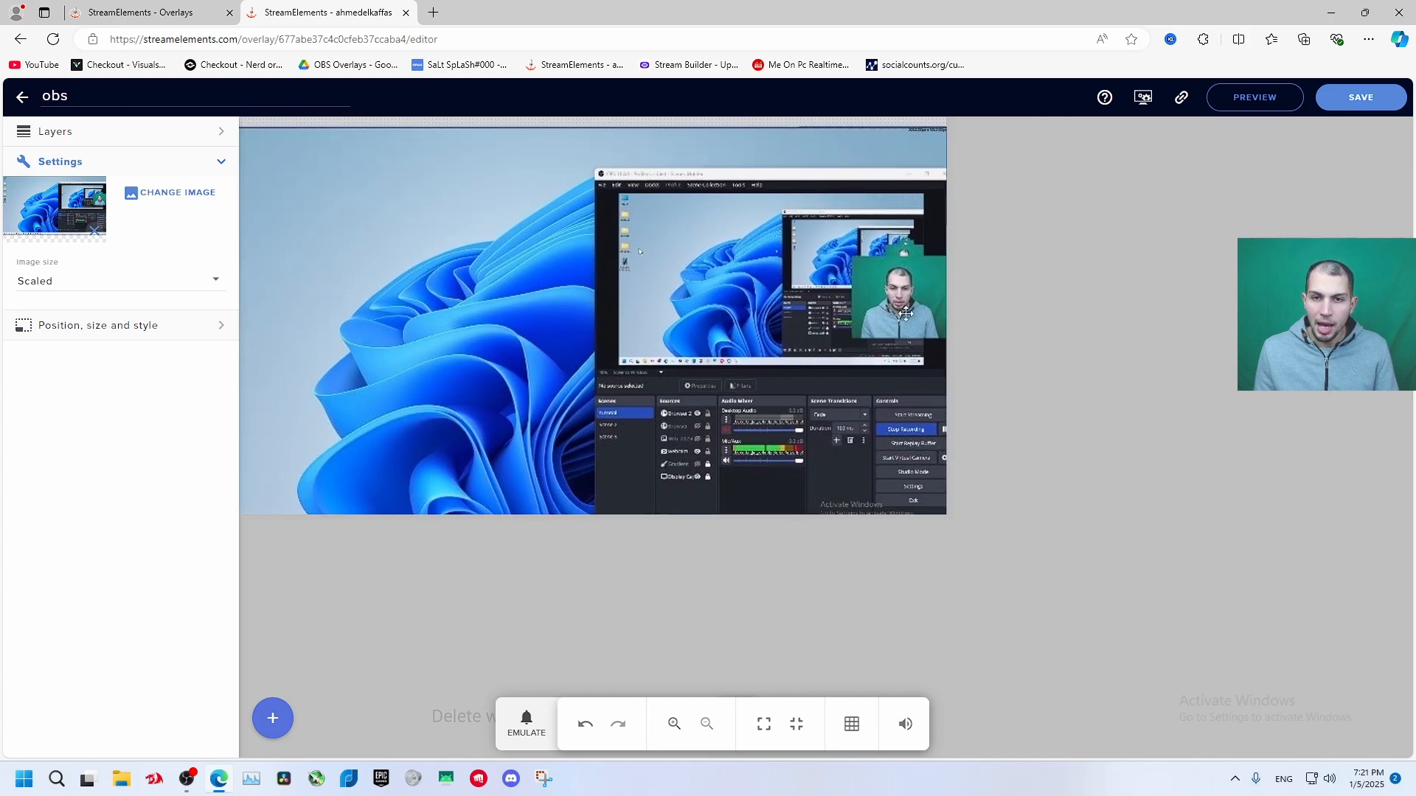
# Move the Image 2 layer below AlertBox 1 and turn off its visibility.
pyautogui.click(216, 168)
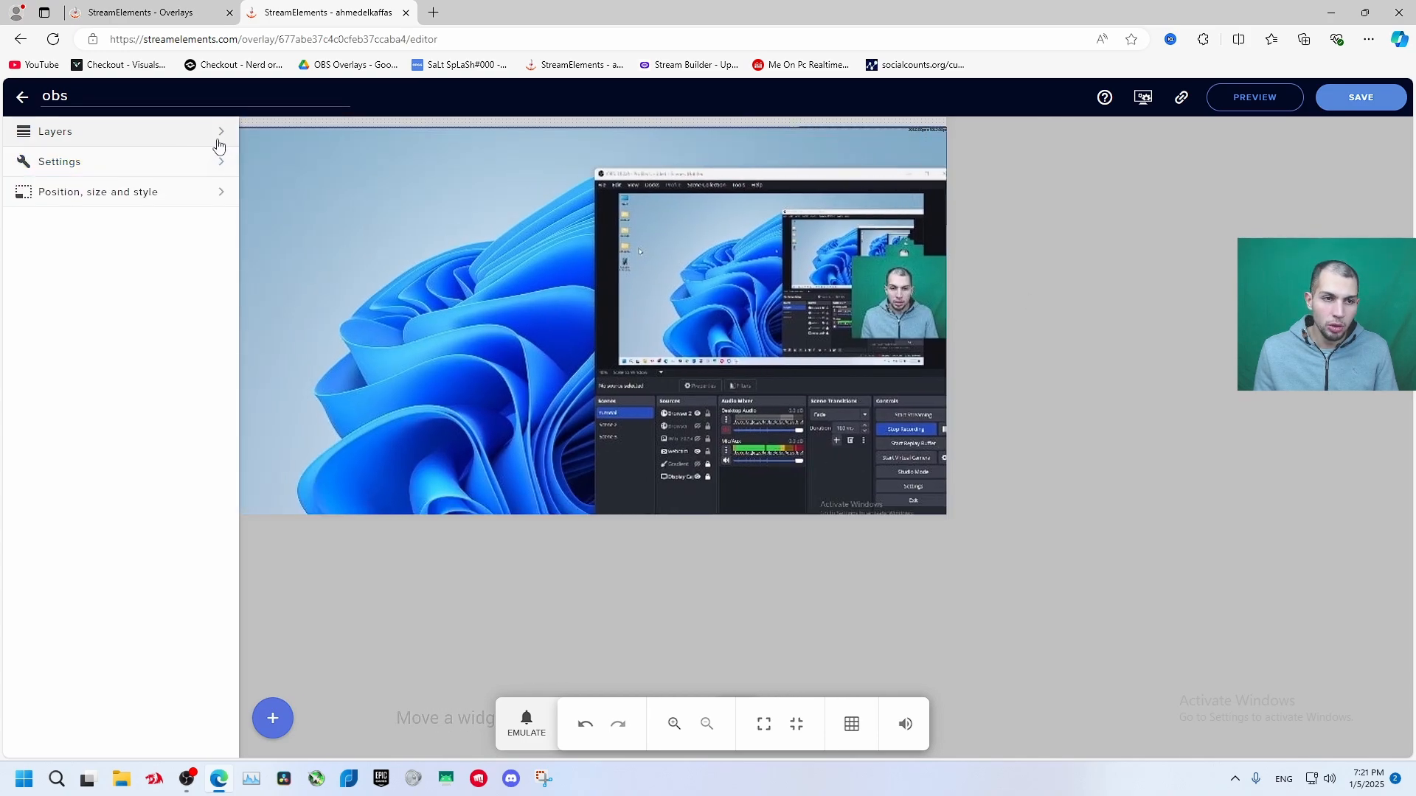
pyautogui.click(218, 133)
pyautogui.moveTo(88, 198); pyautogui.dragTo(116, 255)
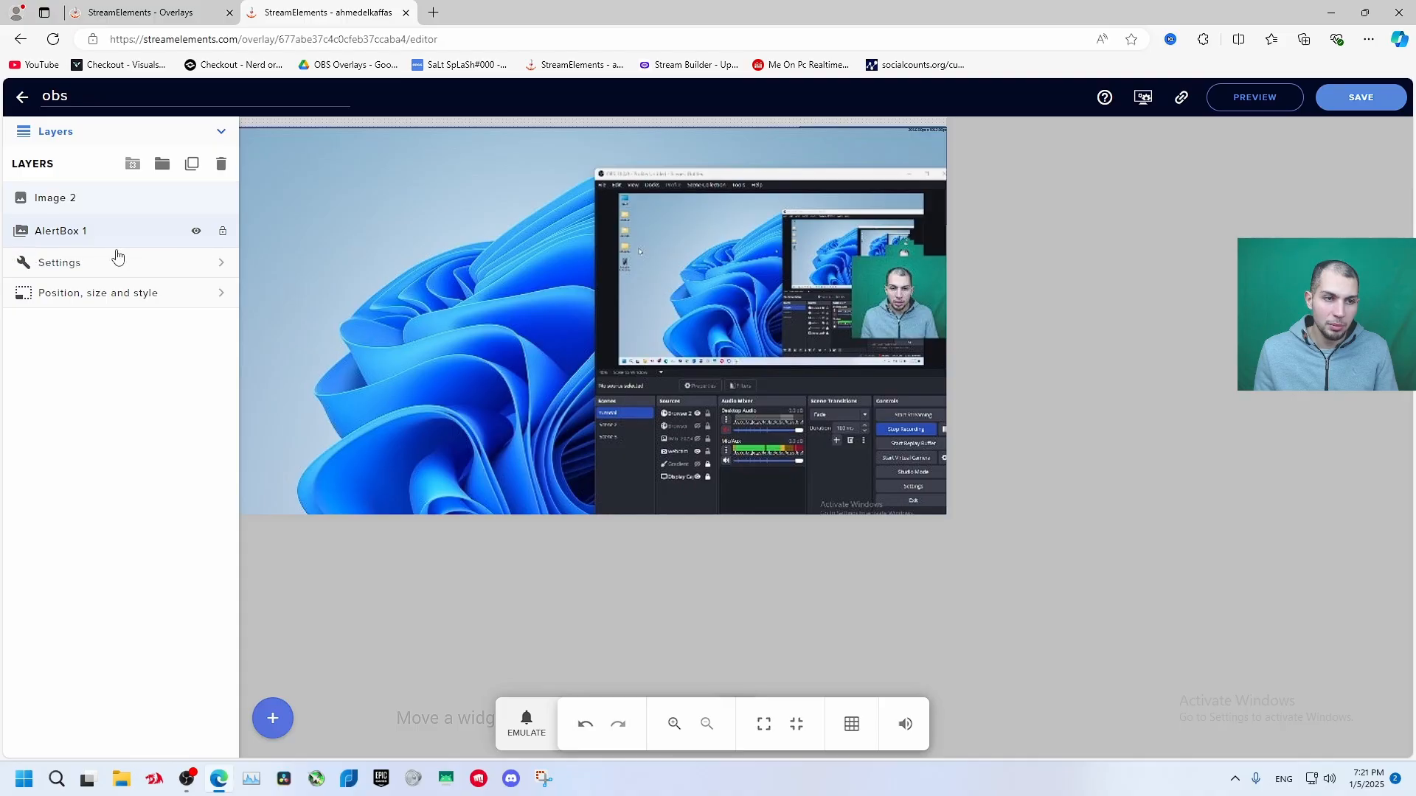
pyautogui.moveTo(95, 206); pyautogui.dragTo(98, 239)
pyautogui.click(196, 233)
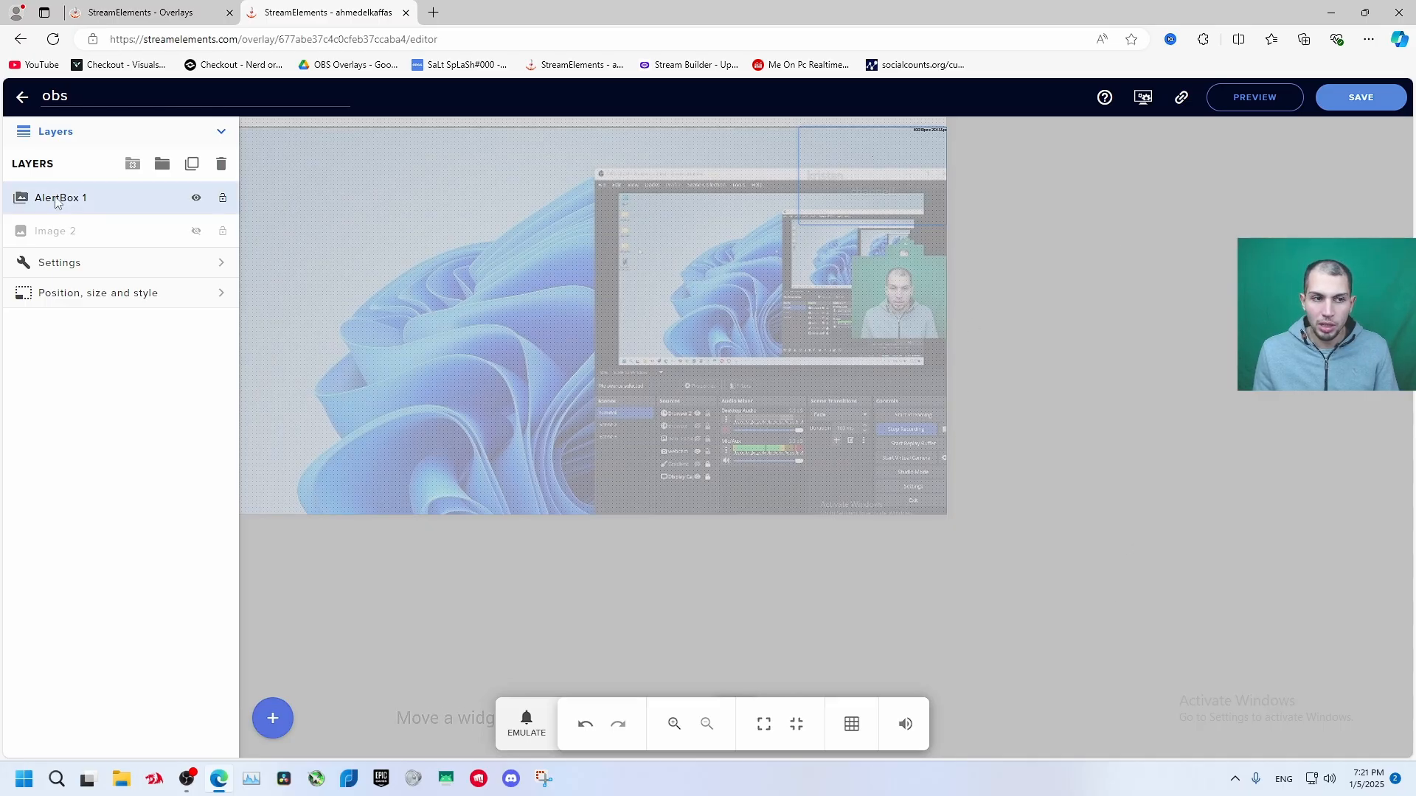
# Position AlertBox 1 just above the webcam in the reference image and emulate a $50 tip event.
pyautogui.moveTo(867, 220); pyautogui.dragTo(867, 234)
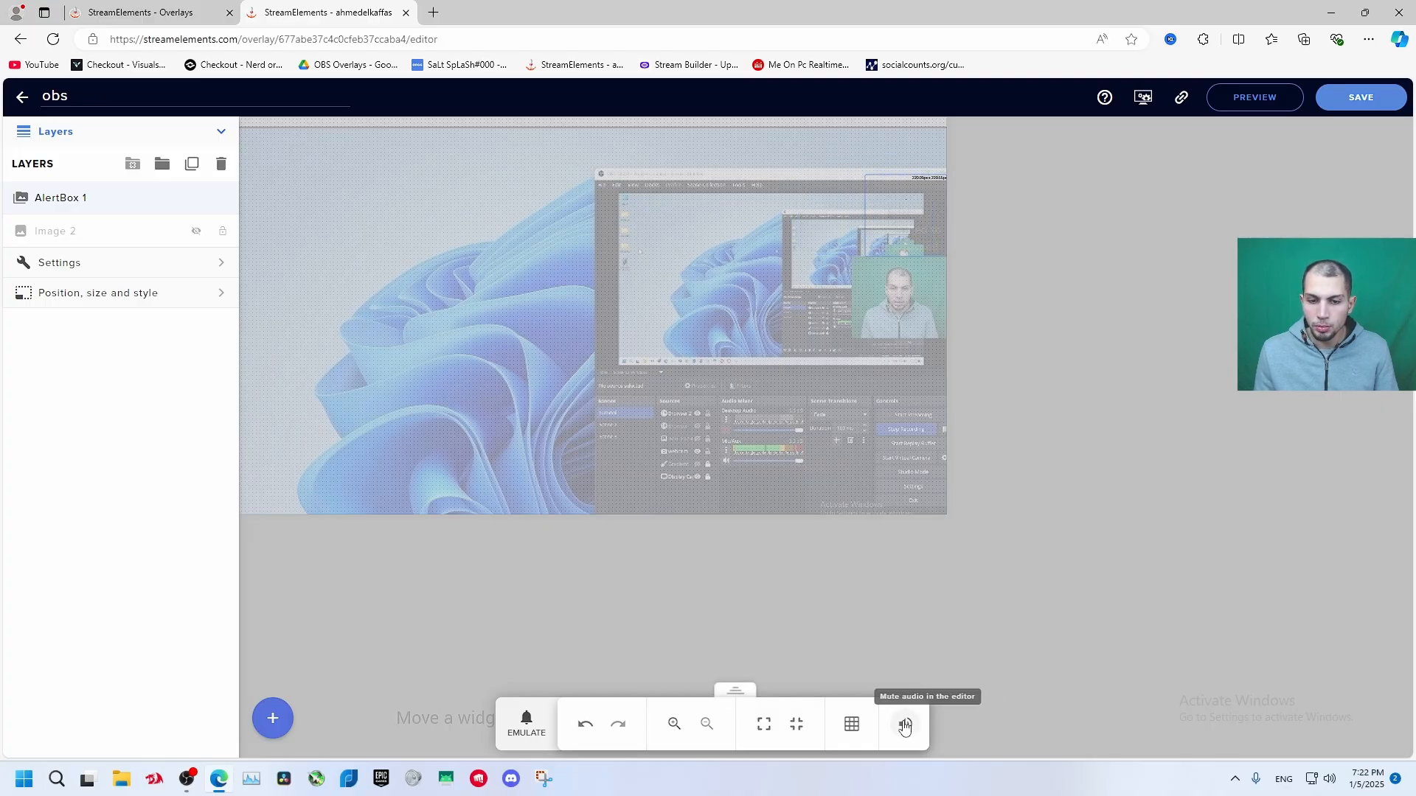
pyautogui.click(525, 722)
pyautogui.moveTo(598, 582)
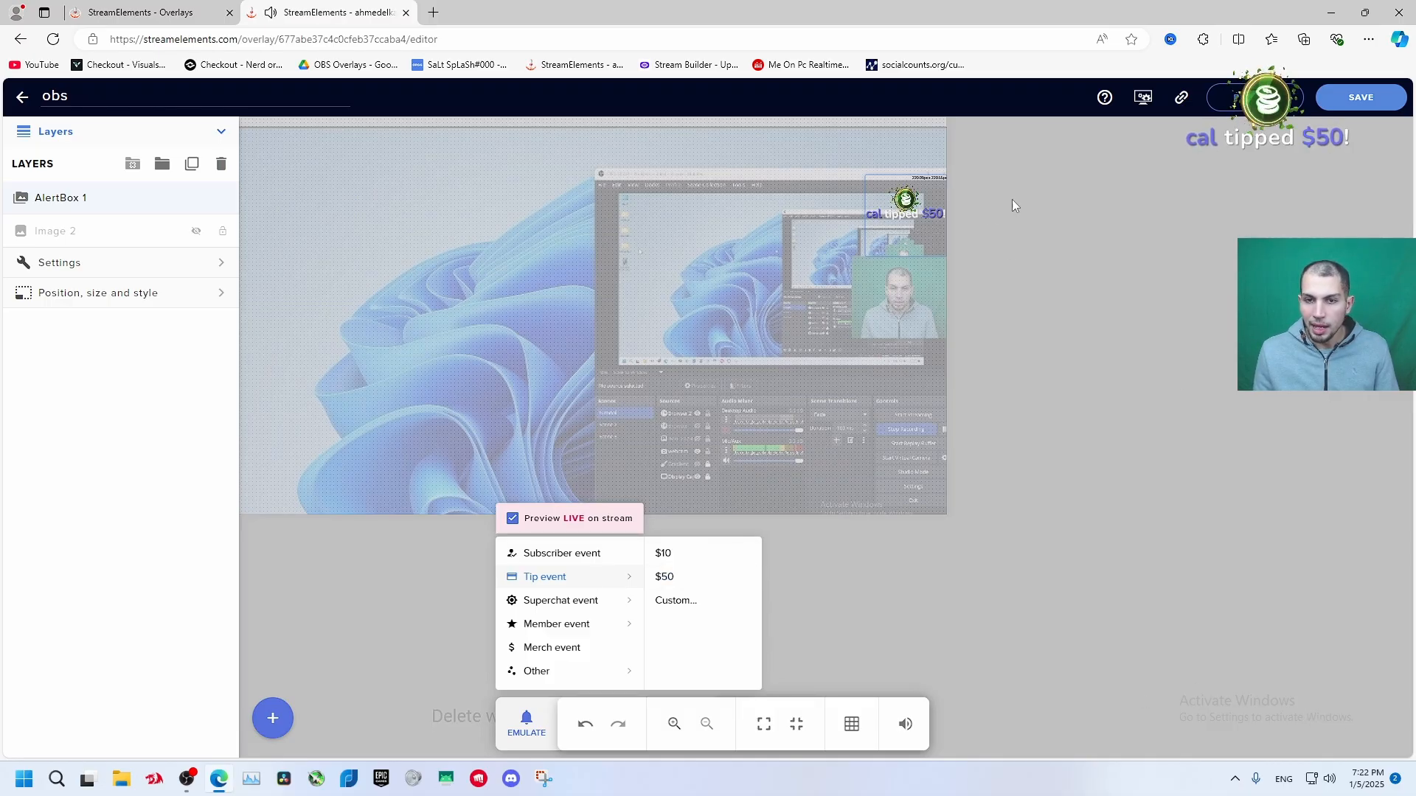
# Save the overlay and arrange the restored browser window beside OBS Studio.
pyautogui.click(1365, 13)
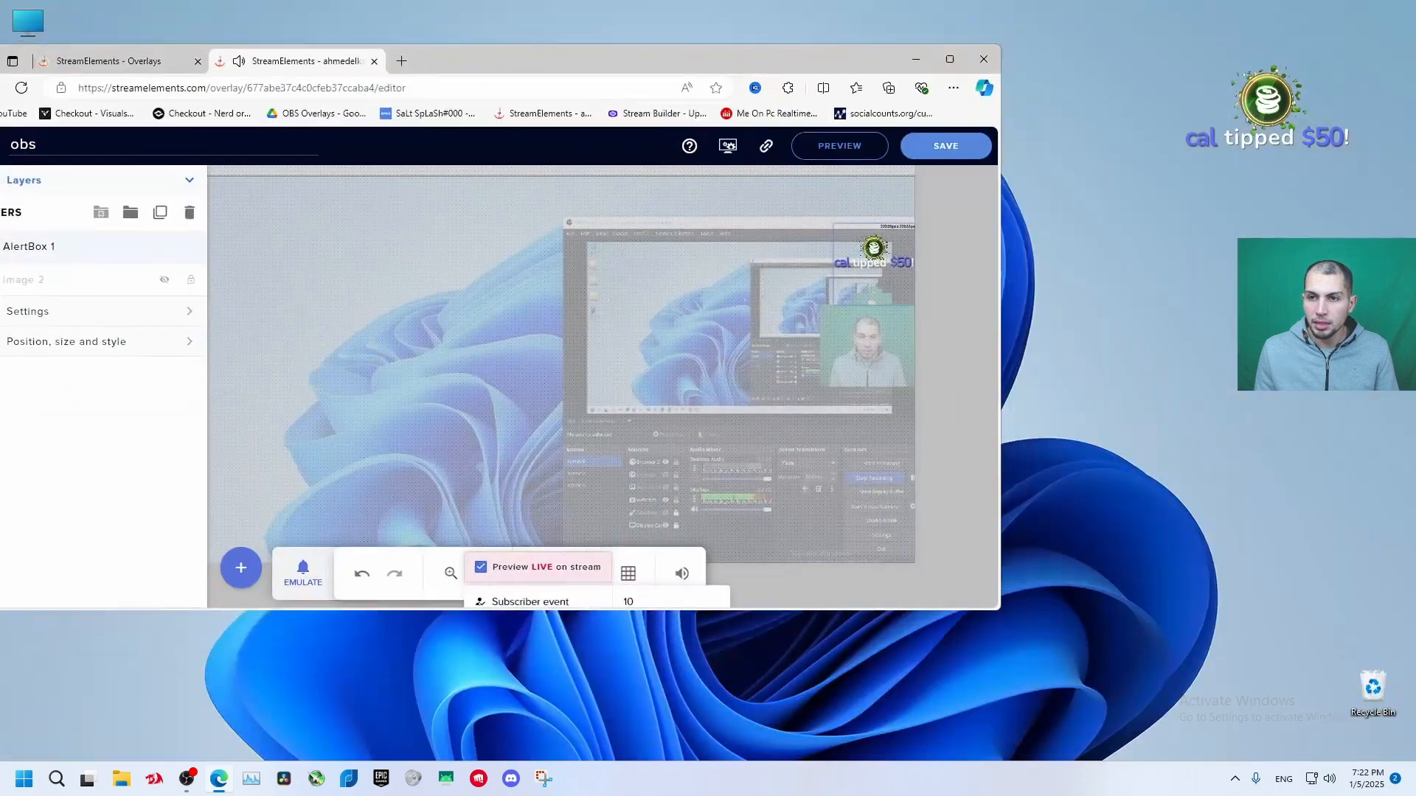
pyautogui.click(951, 147)
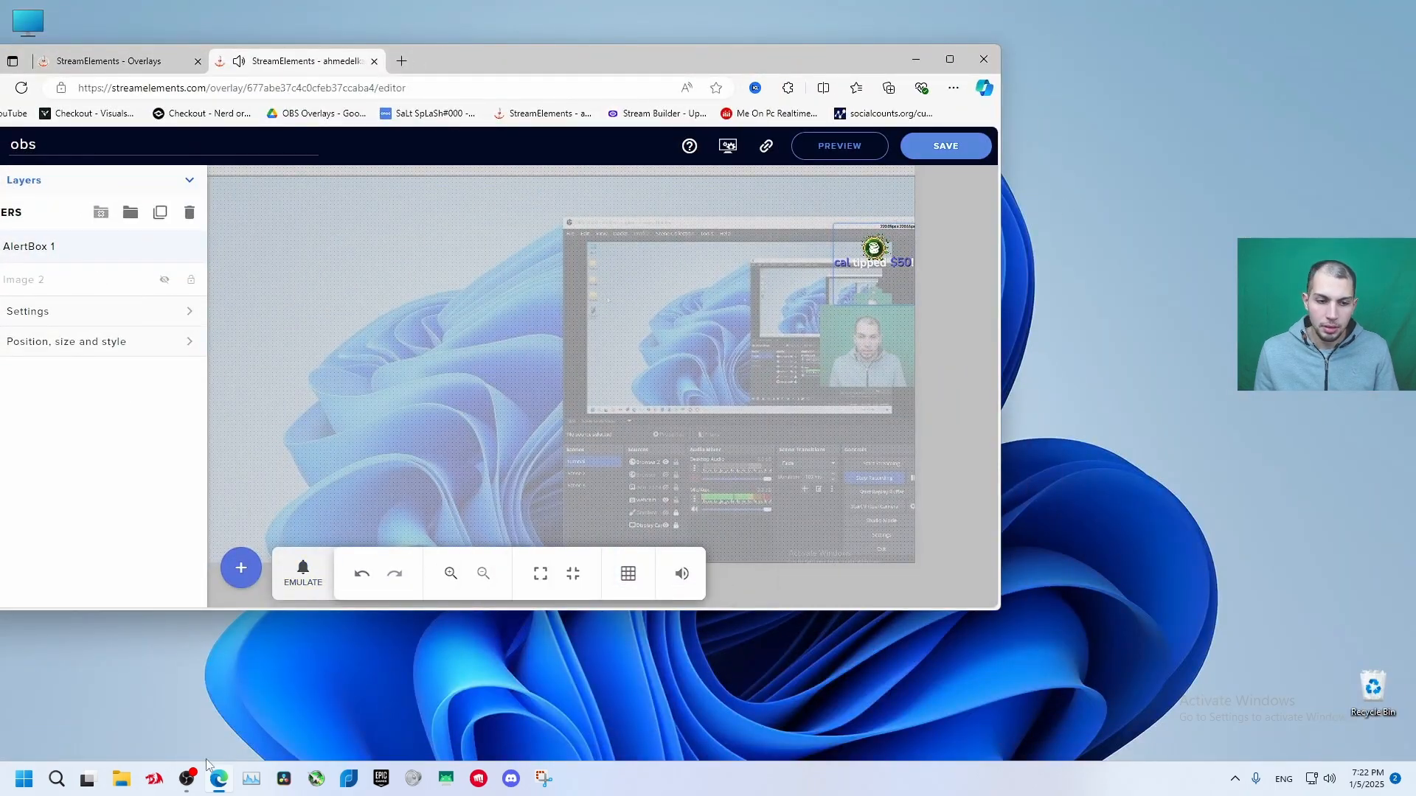
pyautogui.click(187, 782)
pyautogui.moveTo(640, 60); pyautogui.dragTo(432, 54)
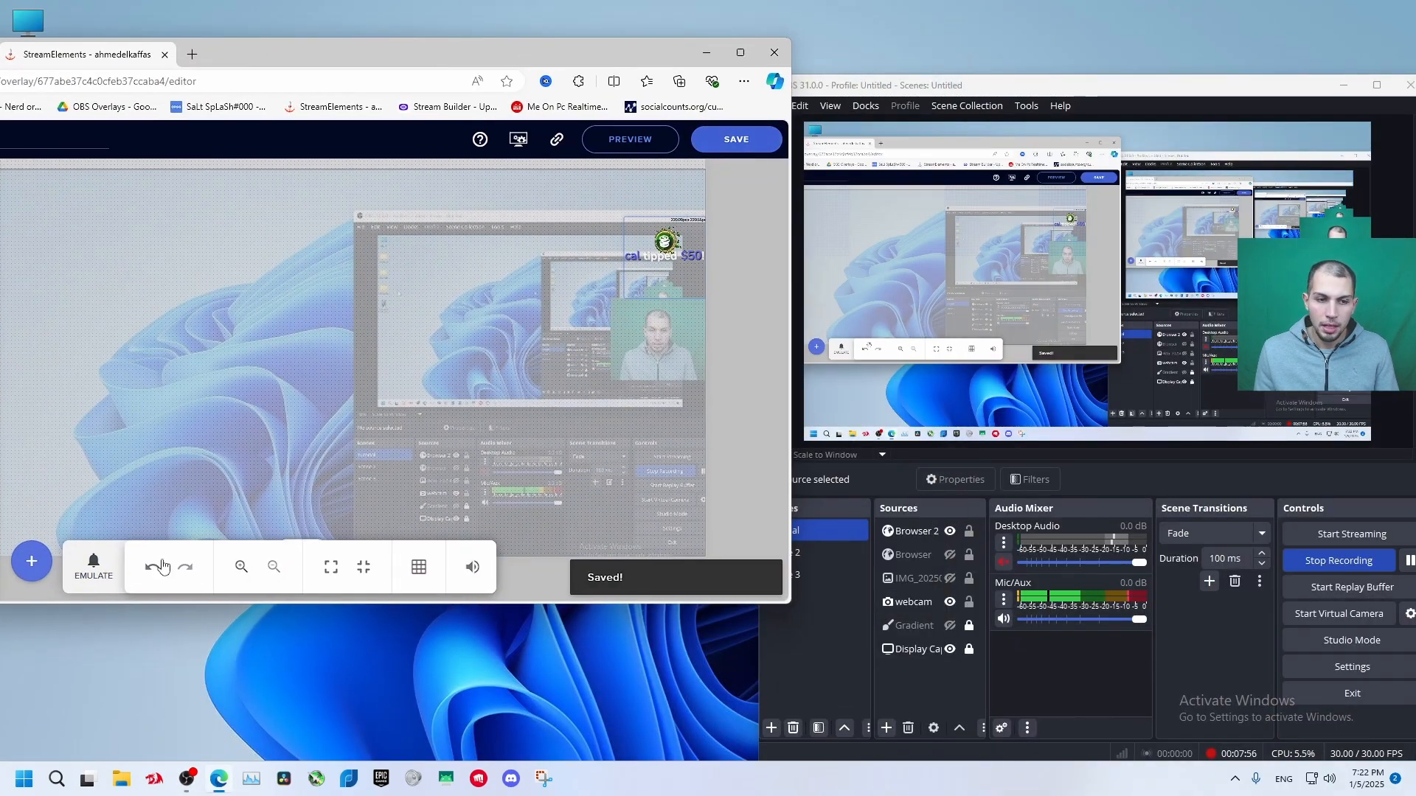
# Emulate a $10 tip and a 50 superchat event, and examine the alerts above the webcam in the OBS preview.
pyautogui.click(94, 568)
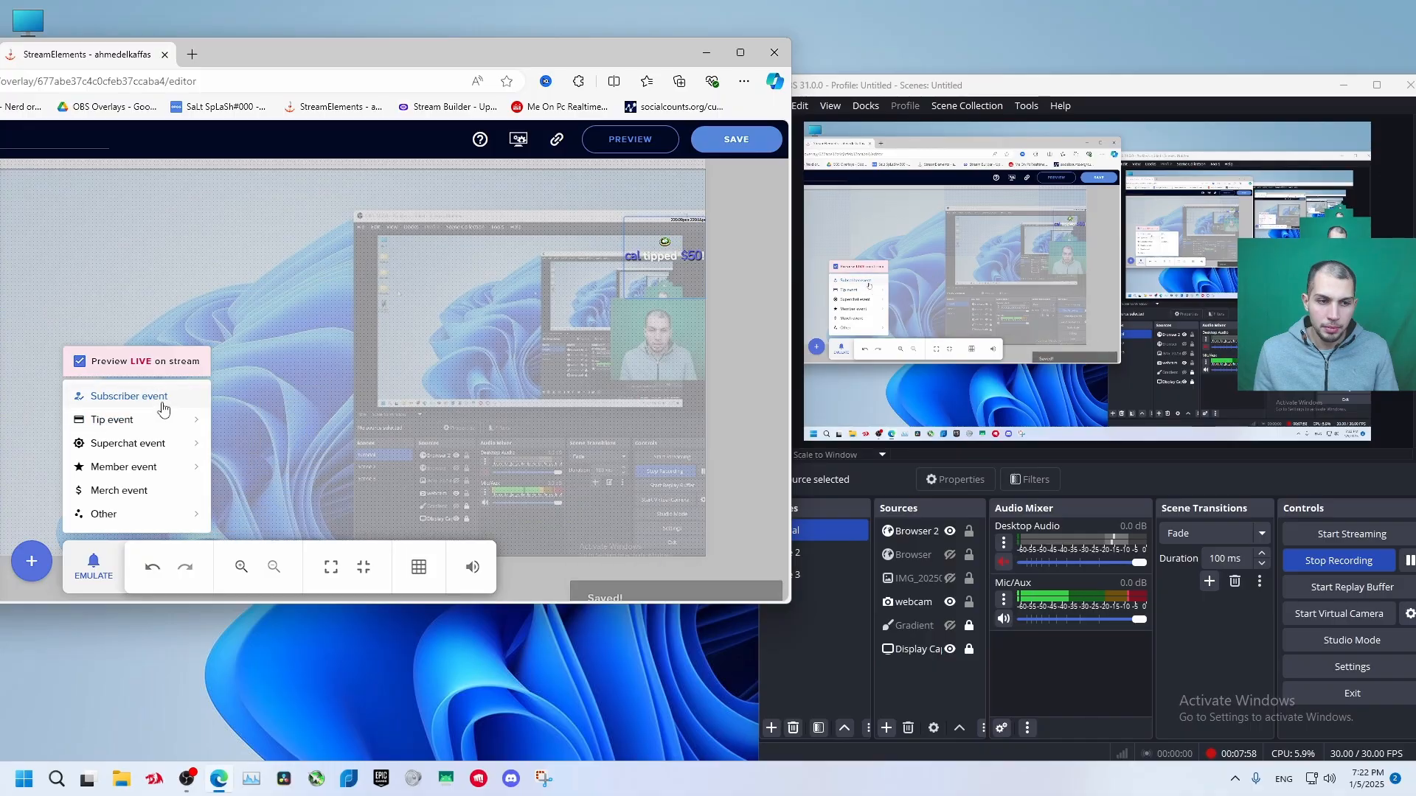
pyautogui.moveTo(198, 428)
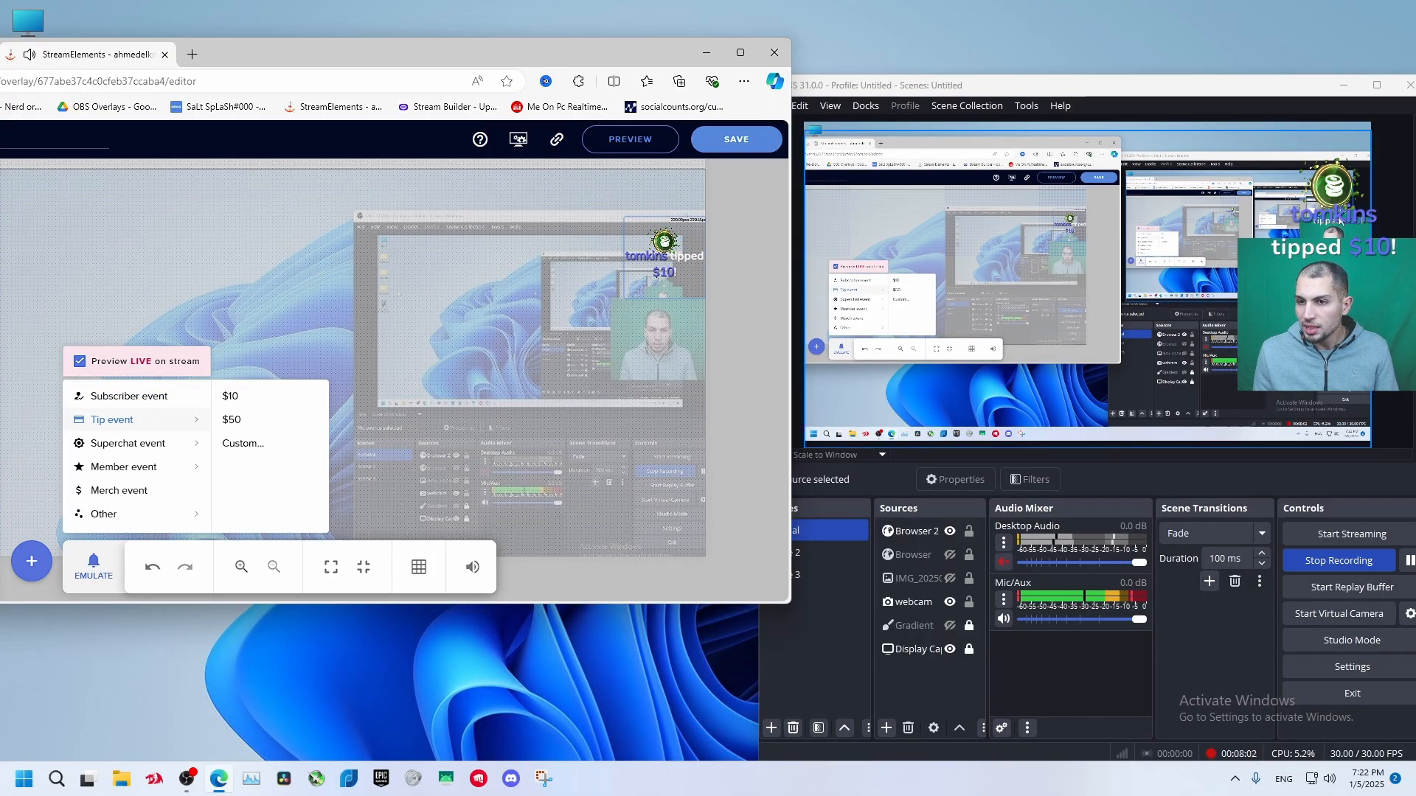
pyautogui.click(1308, 225)
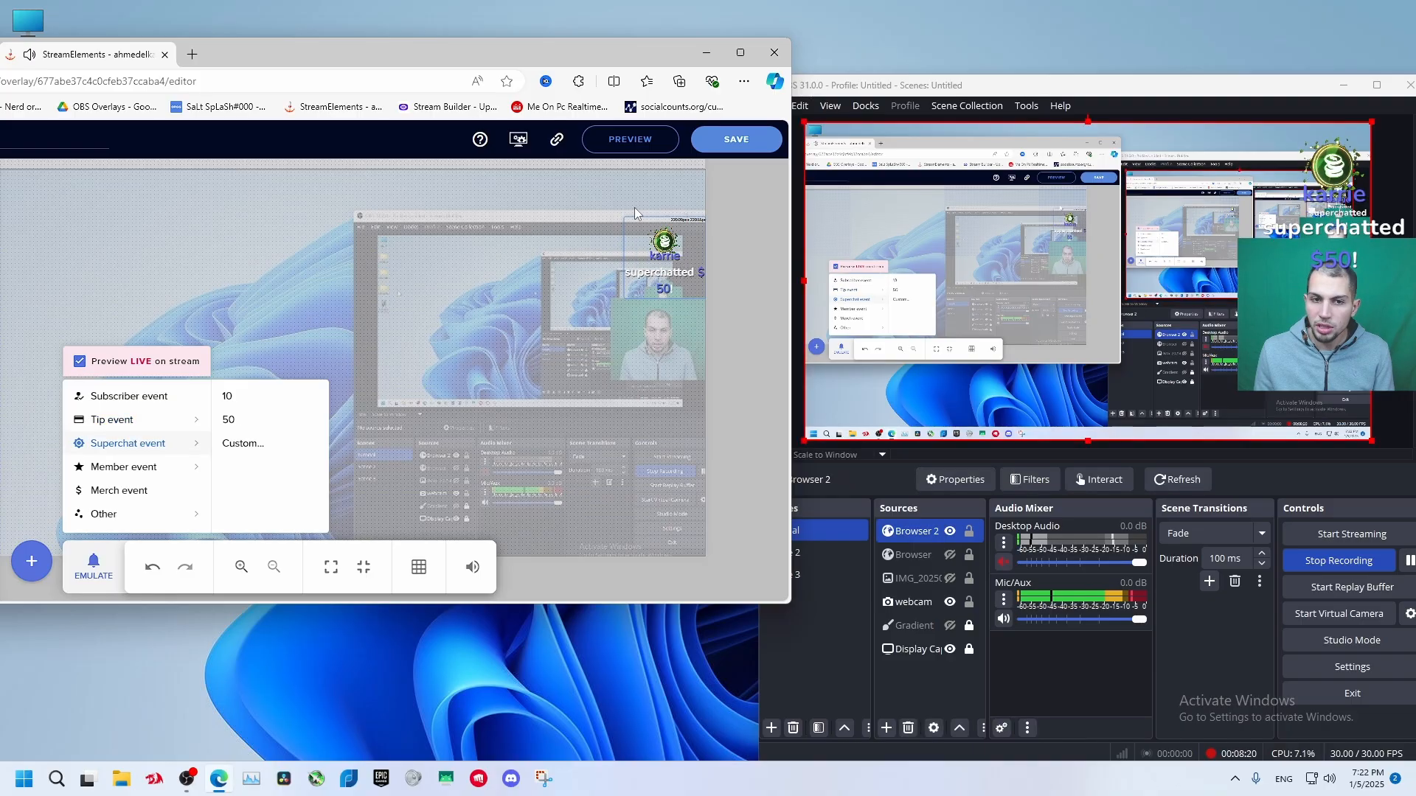
# Move the alert box slightly higher above the webcam and save the overlay.
pyautogui.click(660, 242)
pyautogui.moveTo(662, 246); pyautogui.dragTo(662, 230)
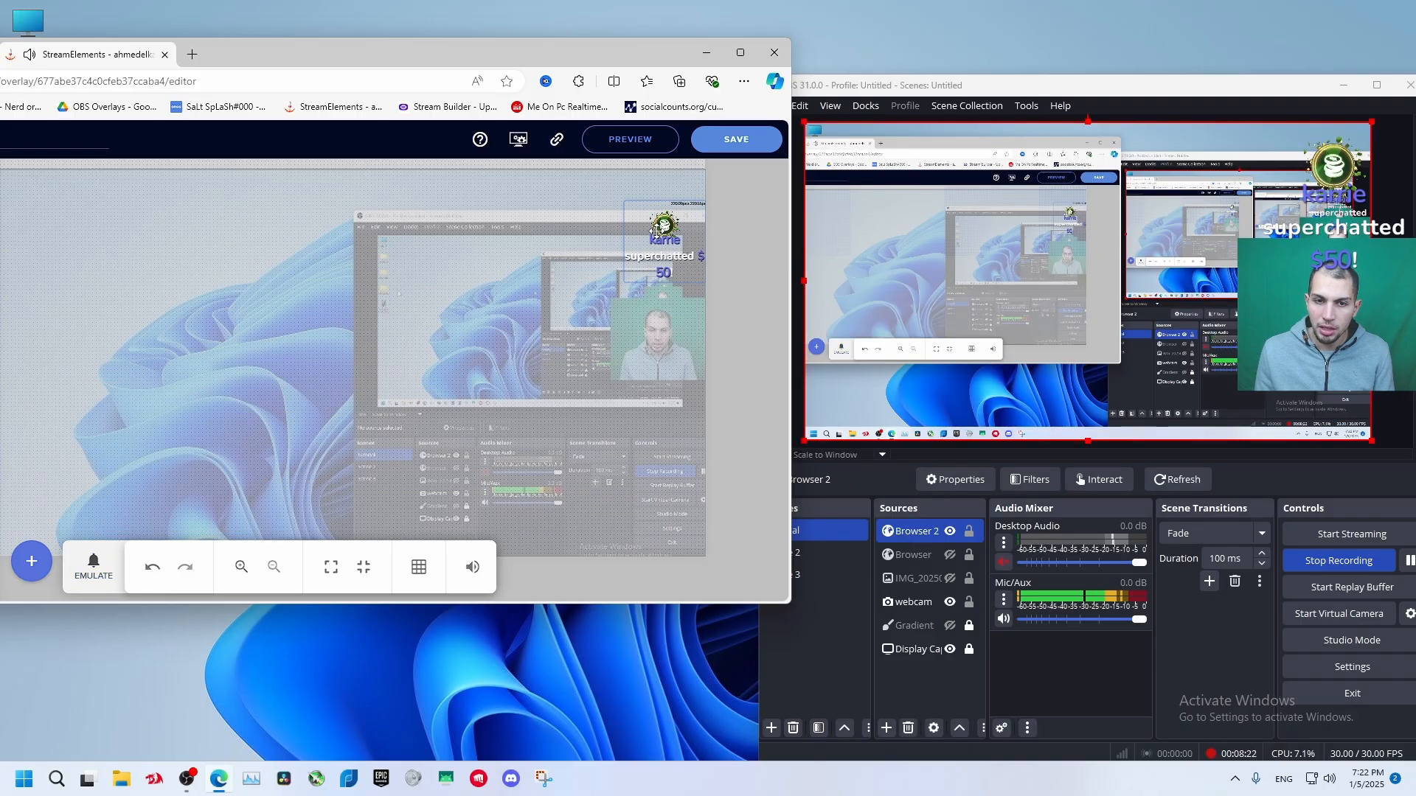
pyautogui.click(736, 139)
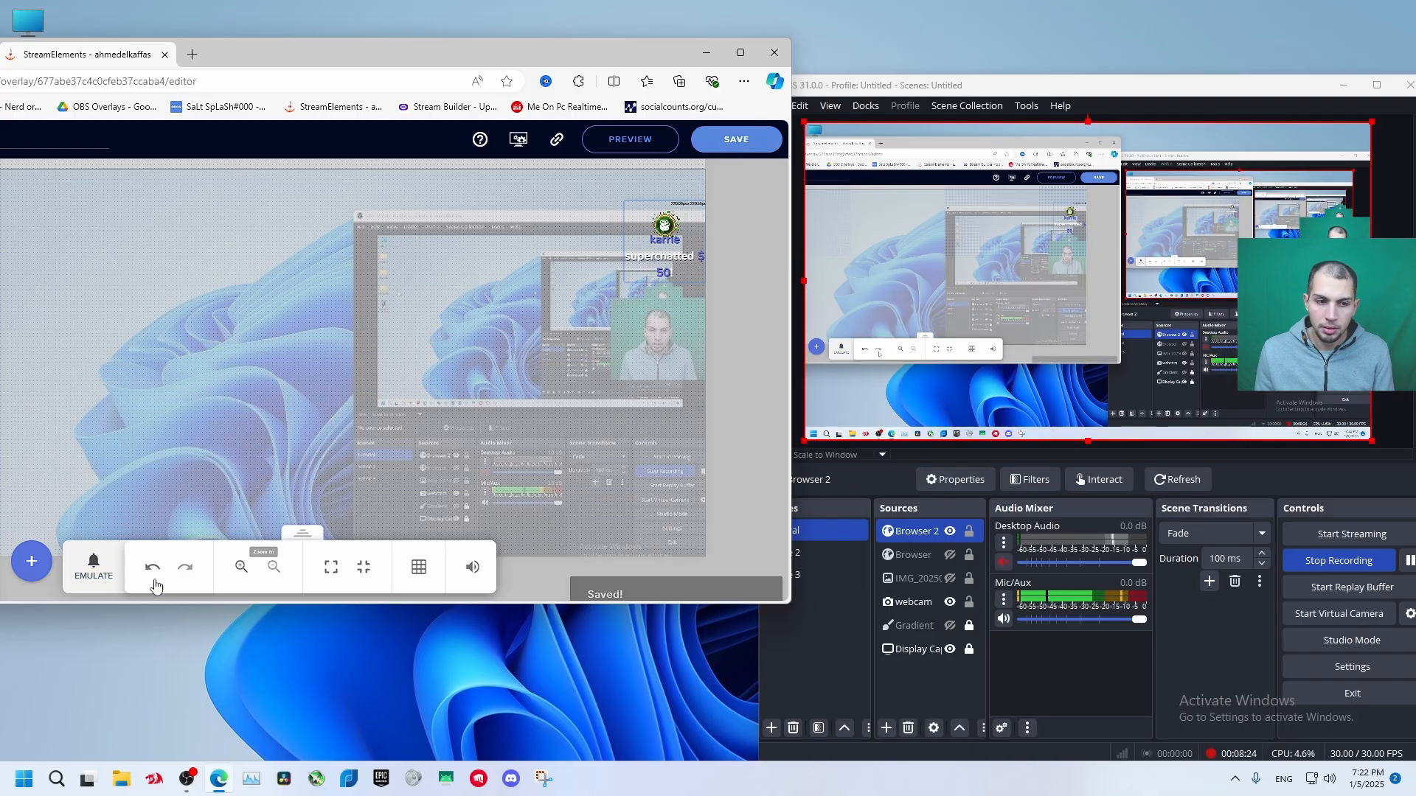
# Emulate a subscriber event and check the alert's placement in the OBS preview.
pyautogui.click(94, 568)
pyautogui.moveTo(112, 420)
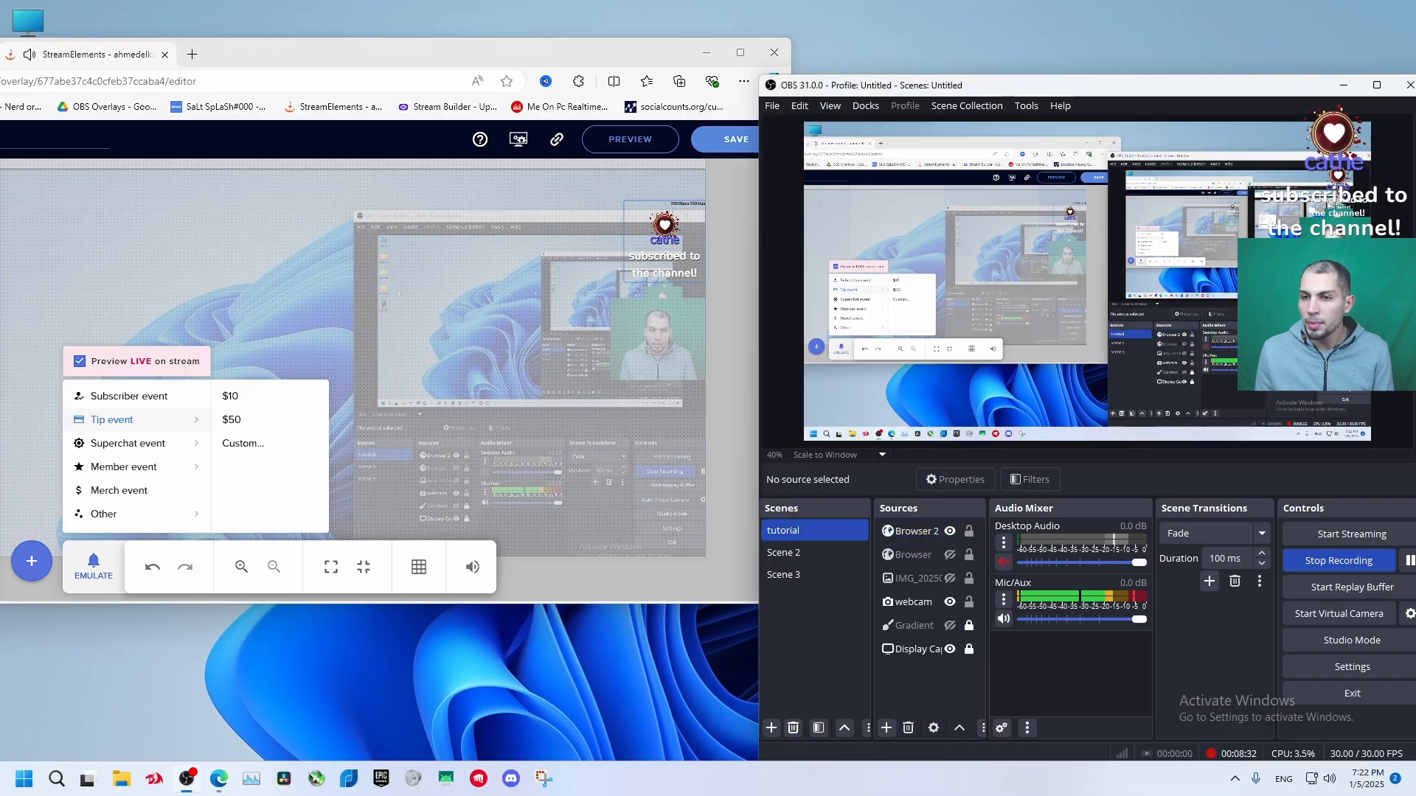
pyautogui.click(796, 180)
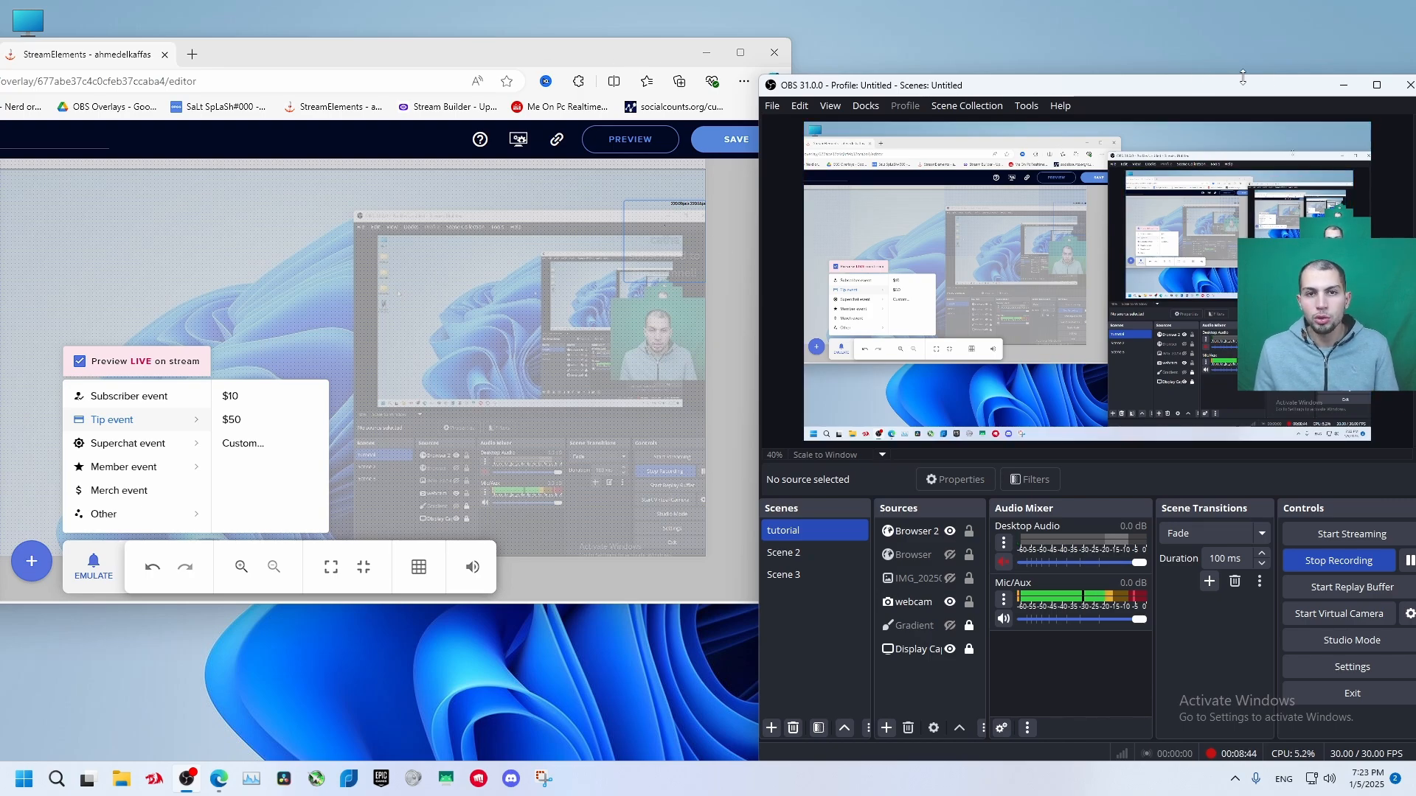
# Minimize OBS Studio, maximize the StreamElements editor, and add a Total Subscribers widget to the overlay.
pyautogui.click(1344, 85)
pyautogui.click(740, 50)
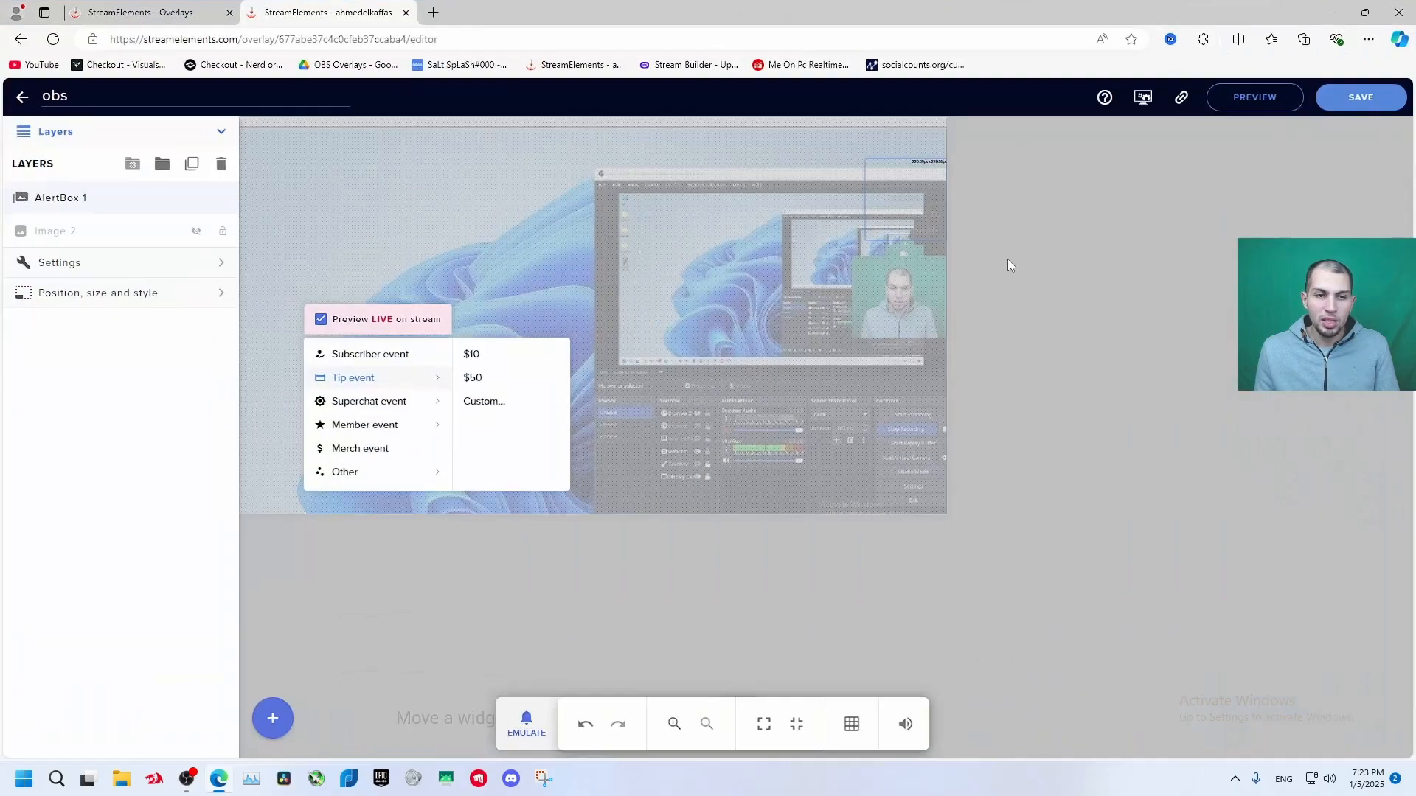
pyautogui.click(264, 726)
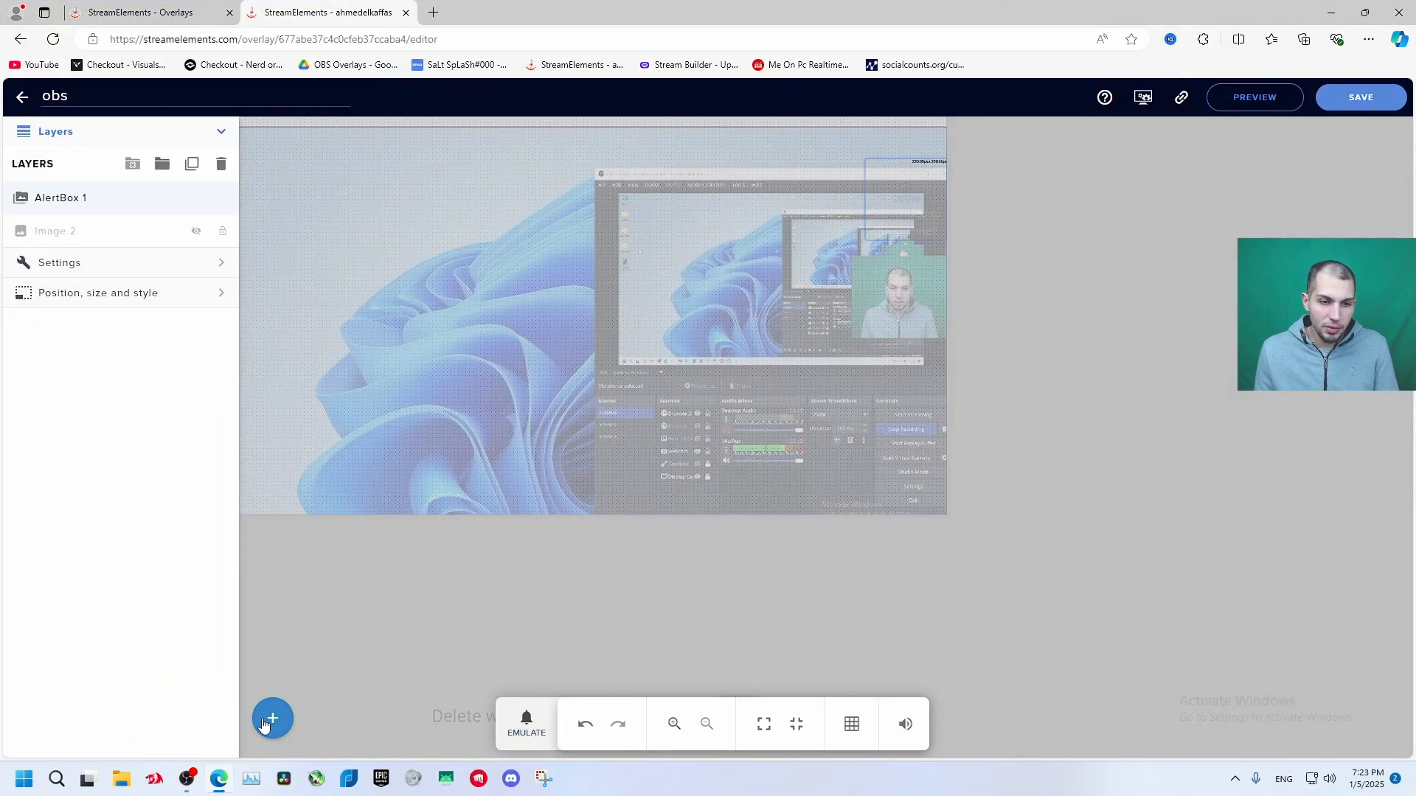
pyautogui.click(264, 726)
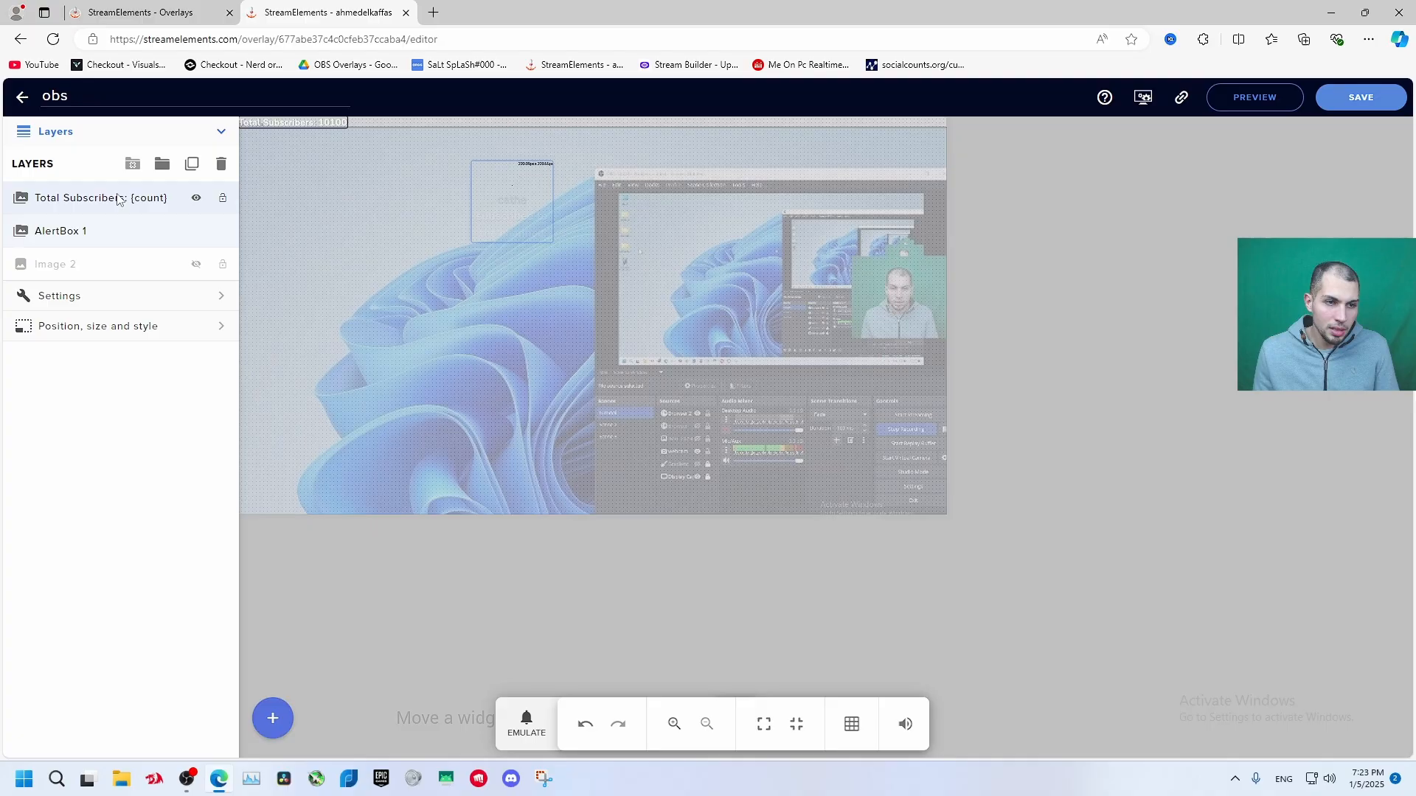
# Move AlertBox 1 back above the webcam, about 163 px from the top and 1699 px from the left.
pyautogui.click(119, 197)
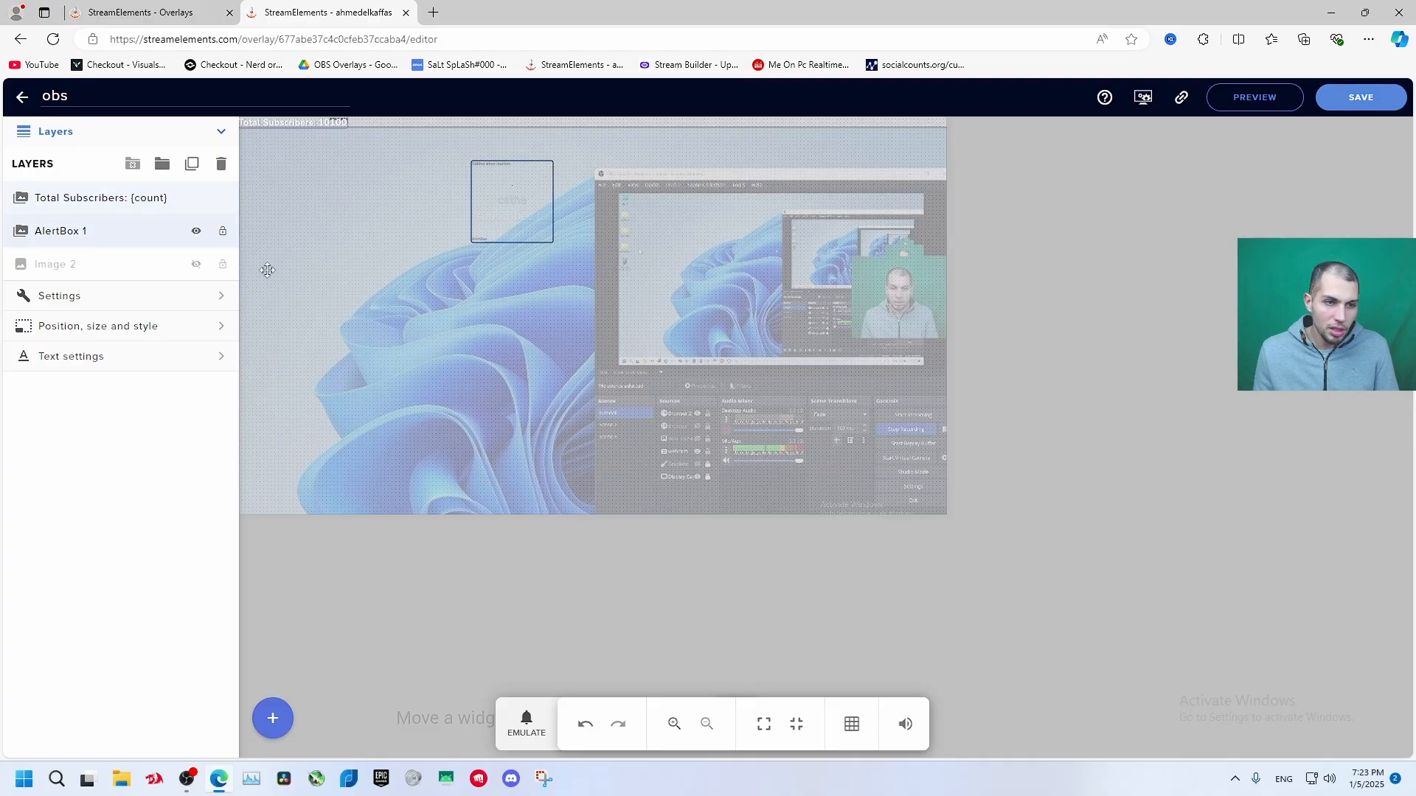
pyautogui.click(219, 304)
pyautogui.moveTo(515, 202); pyautogui.dragTo(908, 219)
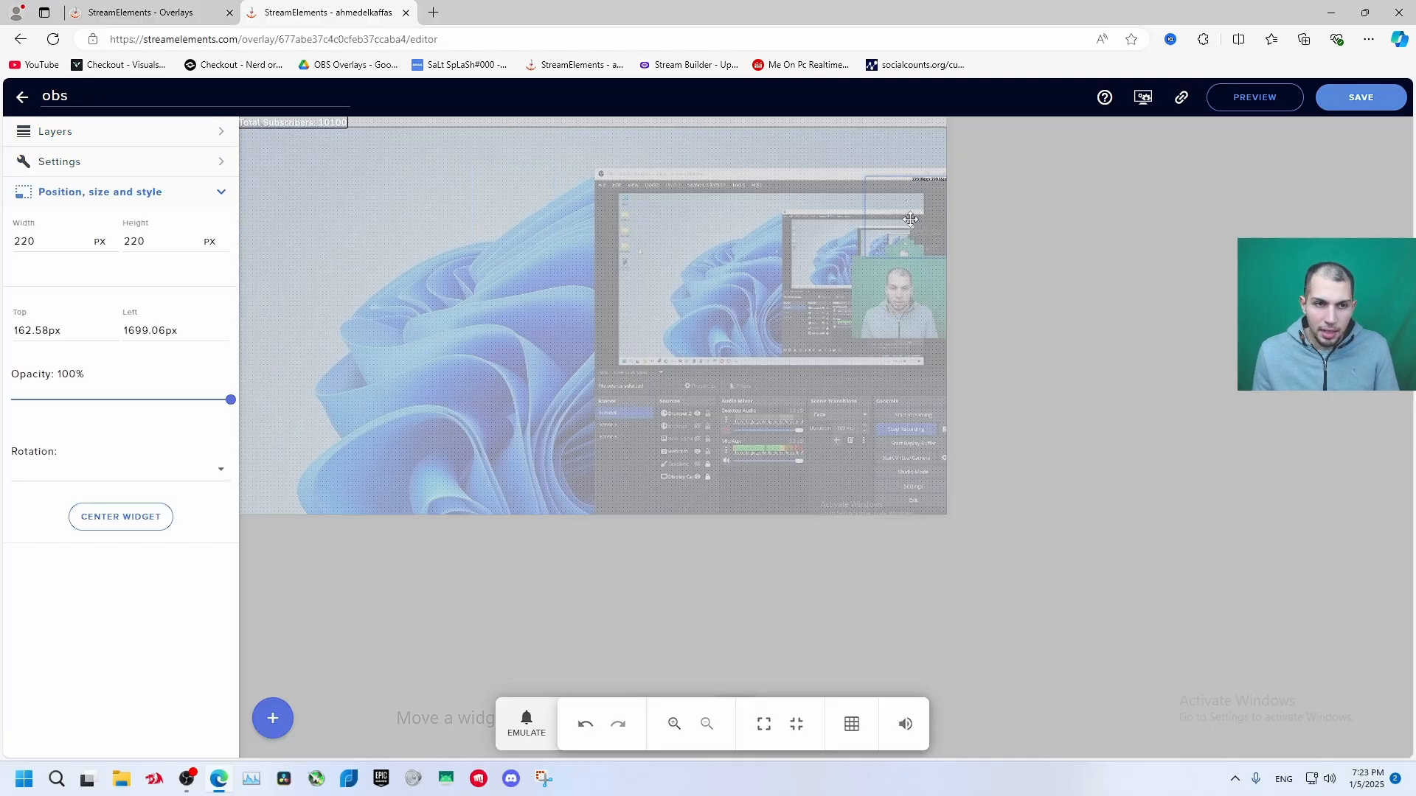
# Set the Total Subscribers text size to 50 and resize the widget's box to fit around the text.
pyautogui.moveTo(298, 118); pyautogui.dragTo(388, 217)
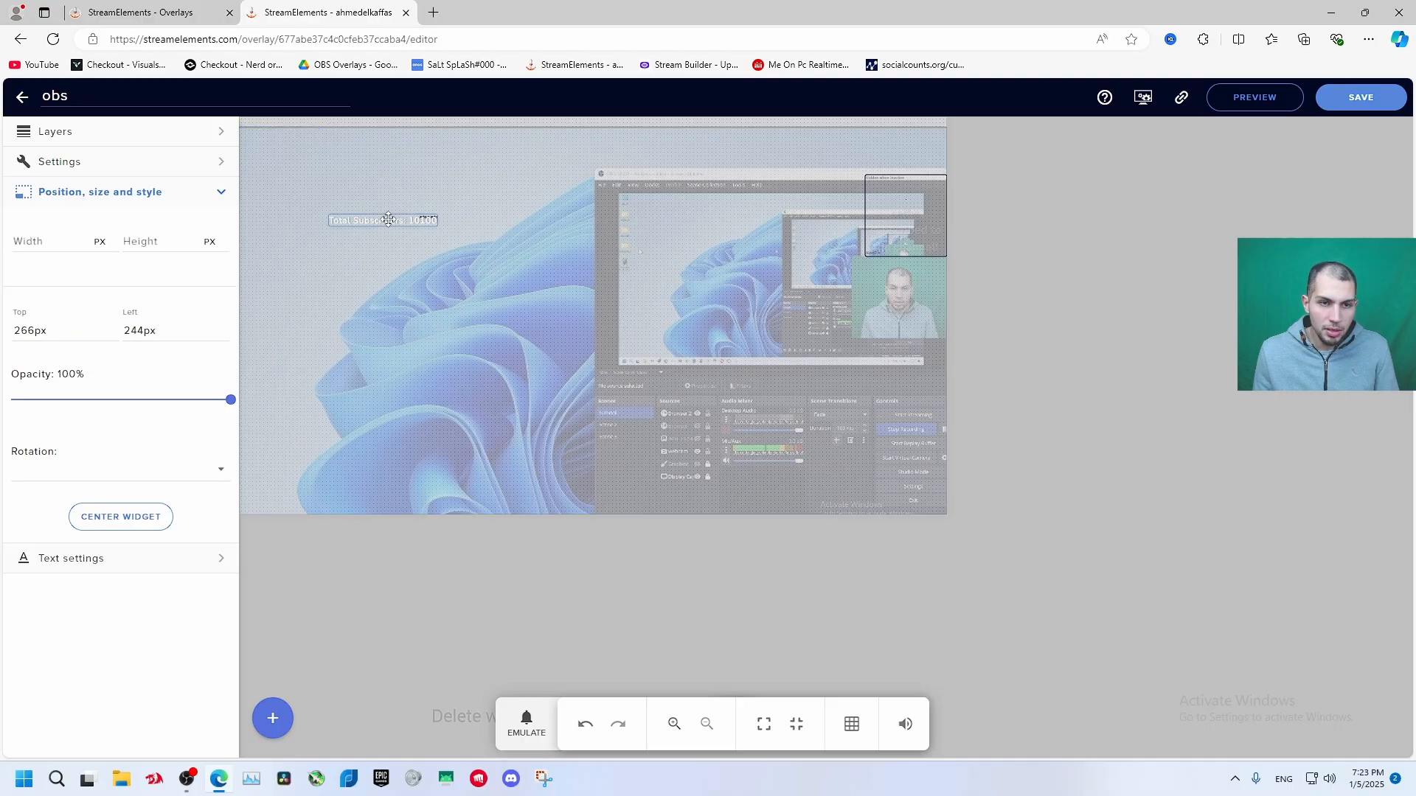
pyautogui.click(196, 200)
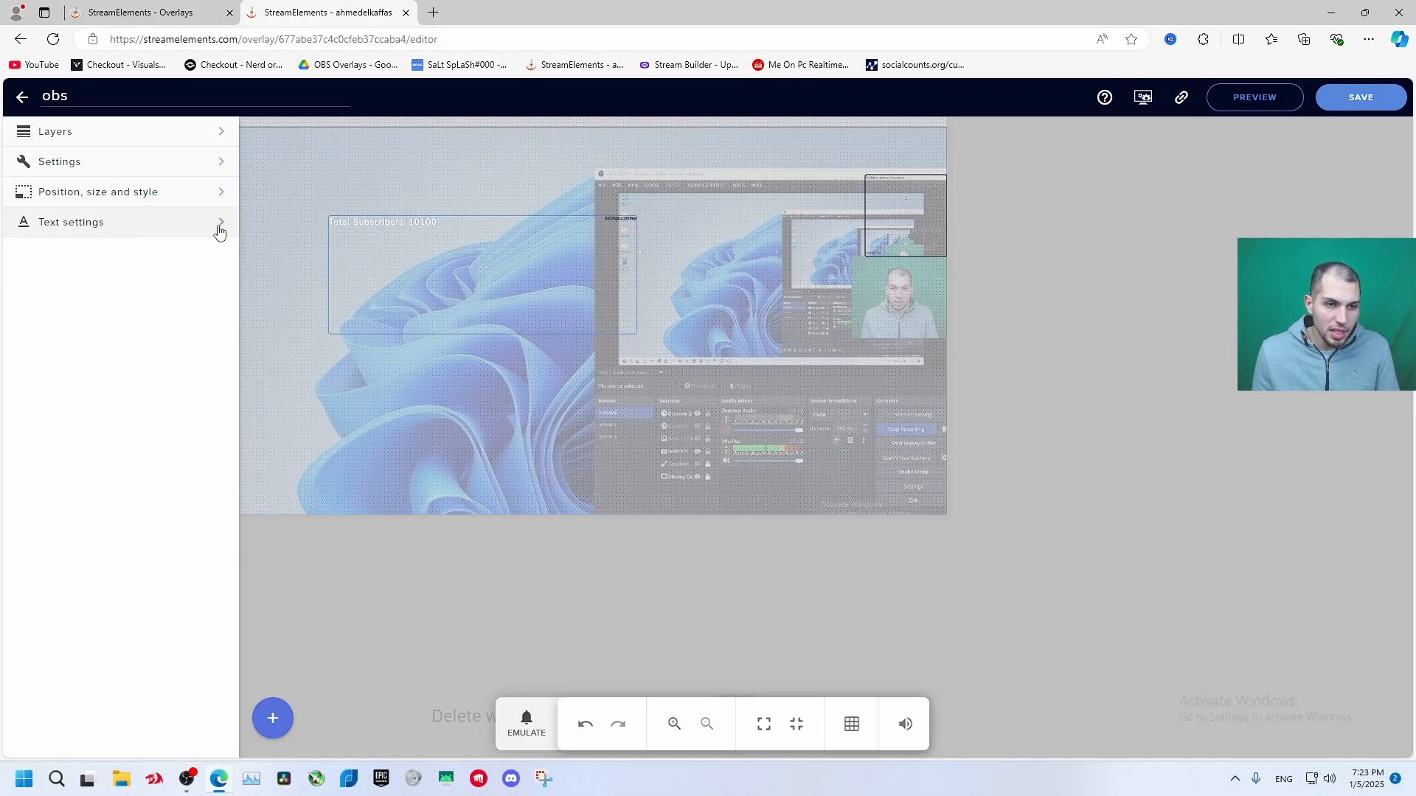
pyautogui.click(219, 226)
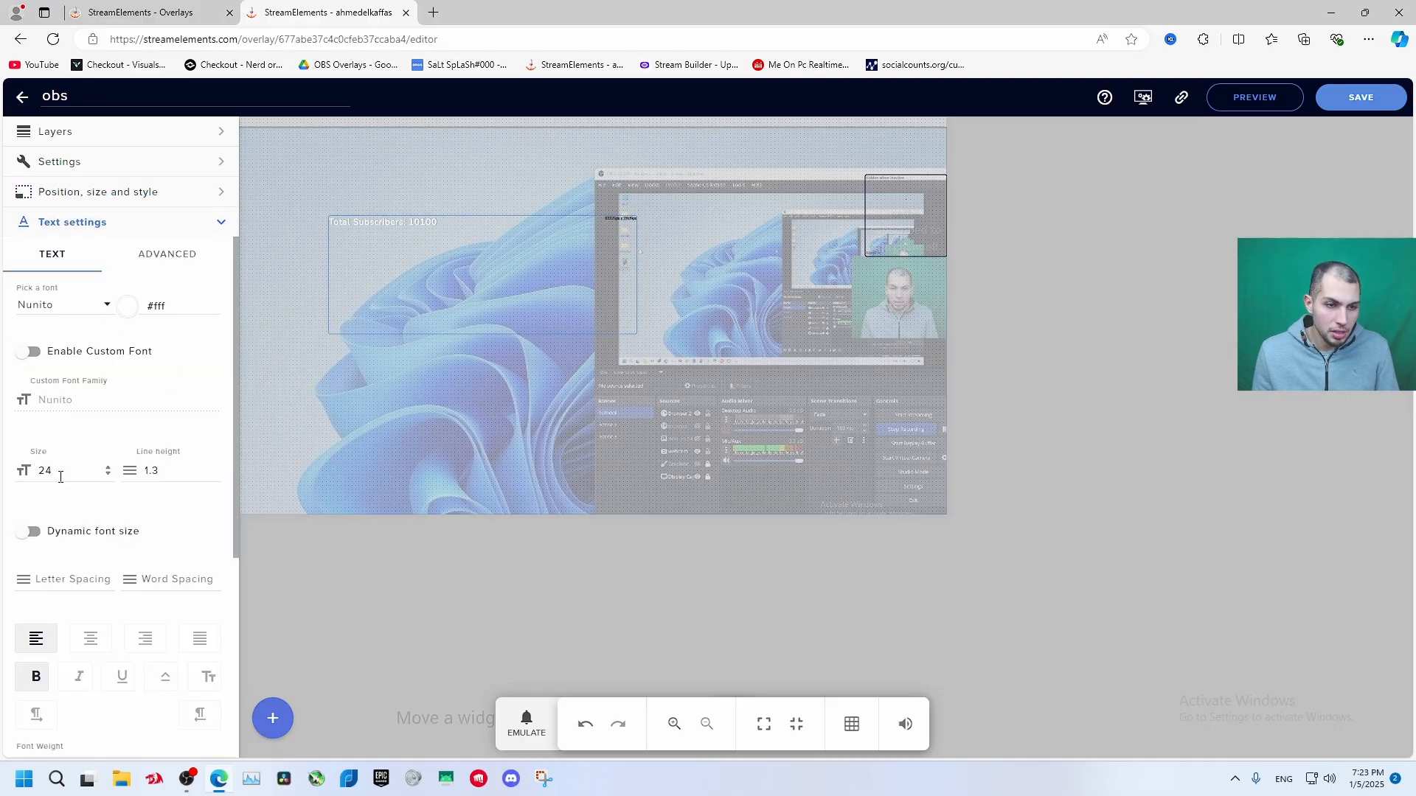
pyautogui.write('50')
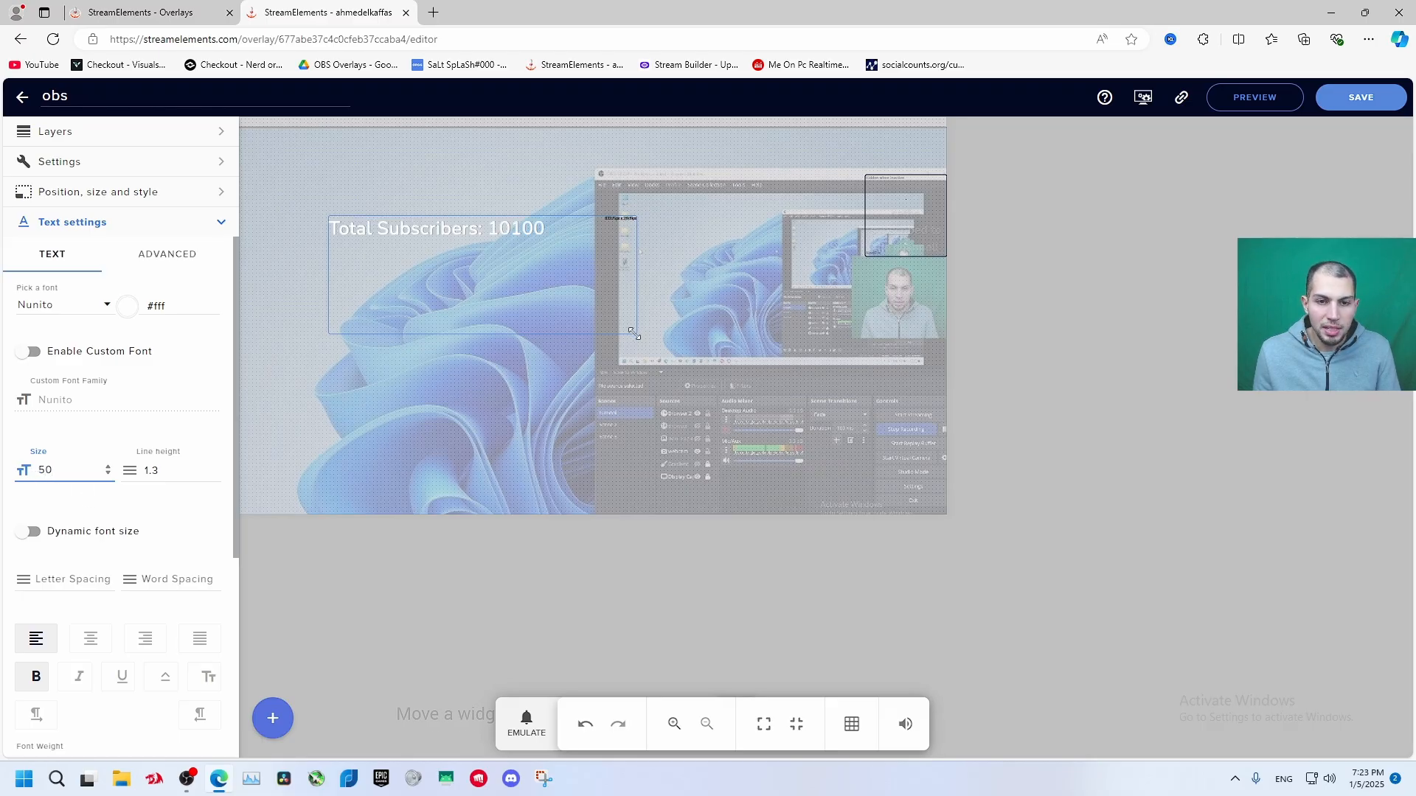
pyautogui.moveTo(636, 333); pyautogui.dragTo(572, 263)
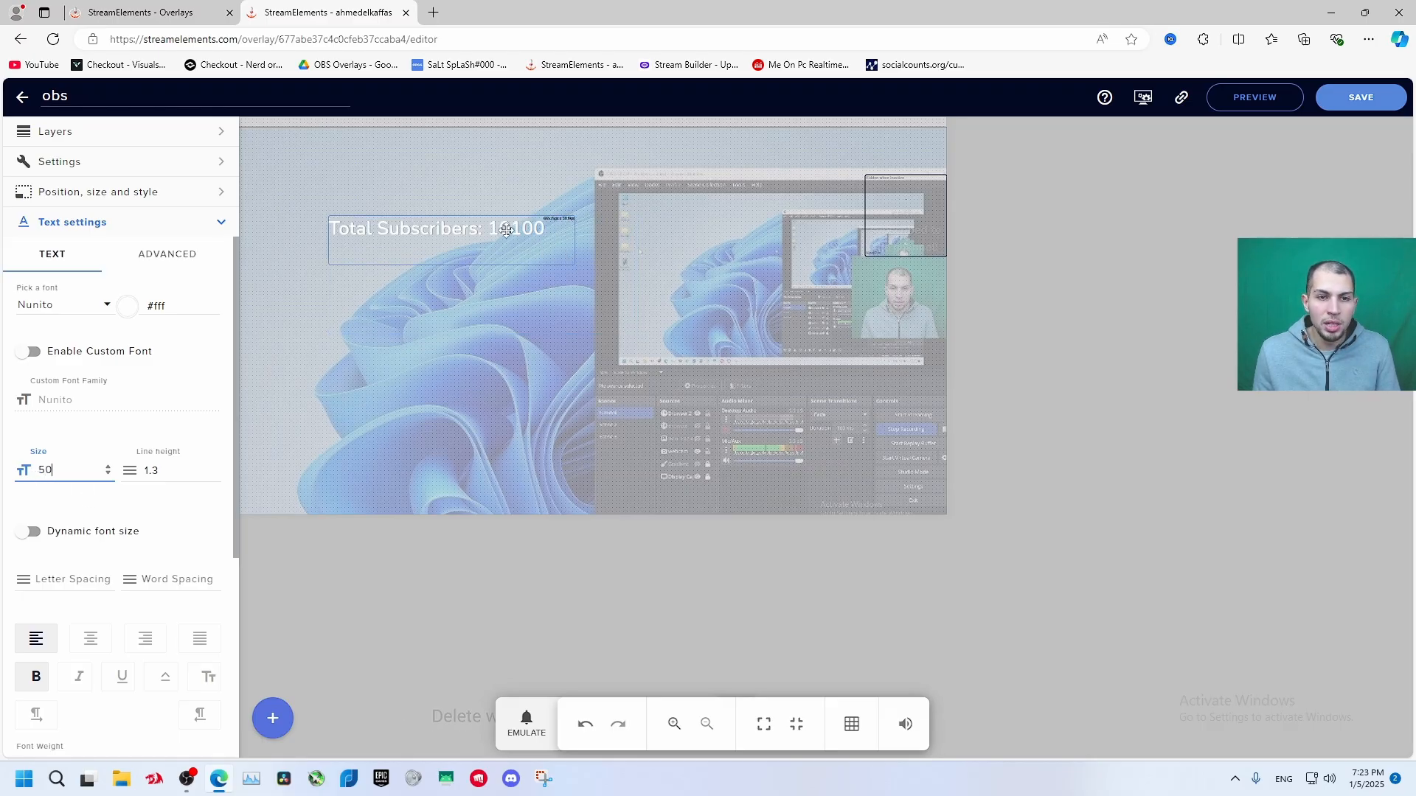
# Place the Total Subscribers widget in the canvas's upper-left corner, save the overlay, and switch to OBS Studio to check it.
pyautogui.moveTo(506, 230); pyautogui.dragTo(417, 139)
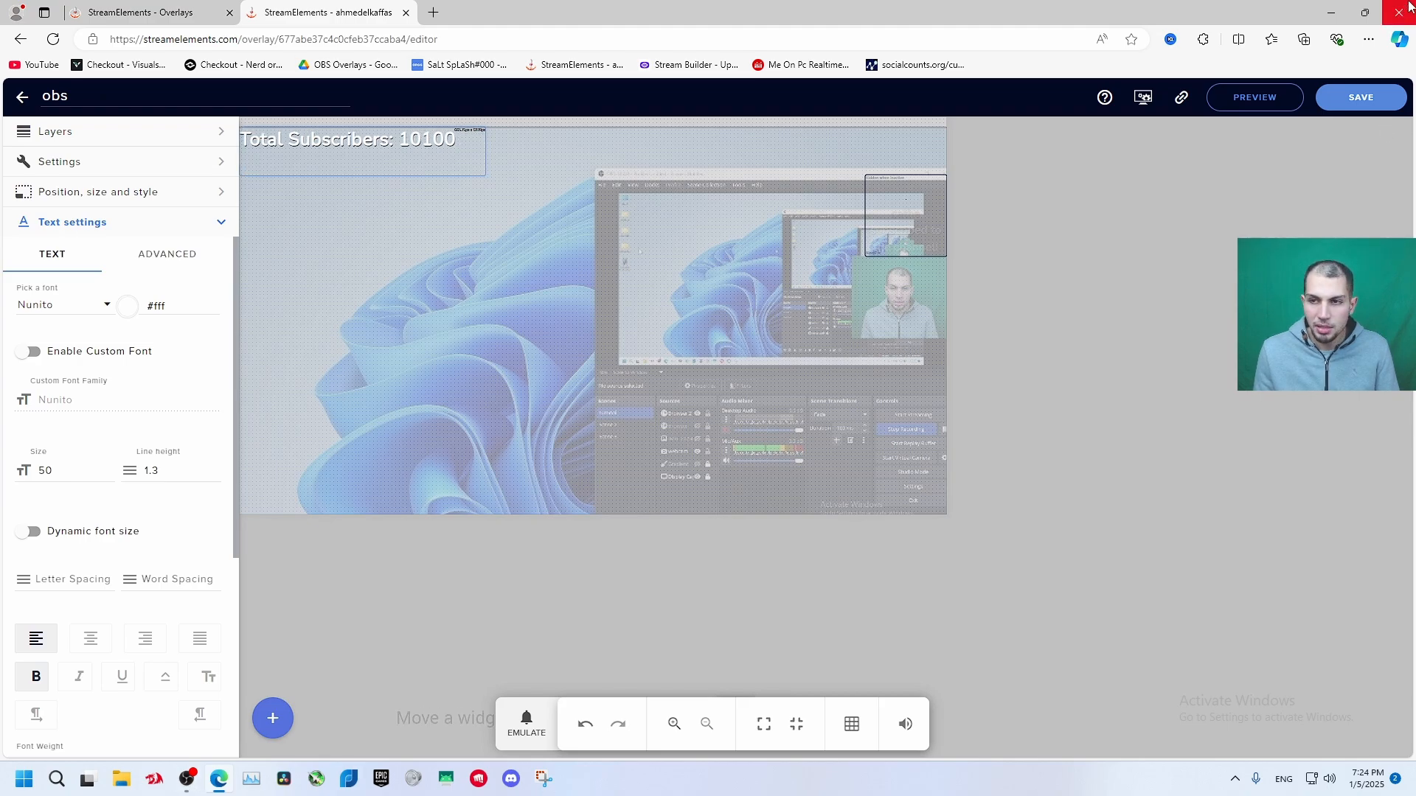
pyautogui.click(1361, 97)
pyautogui.click(187, 777)
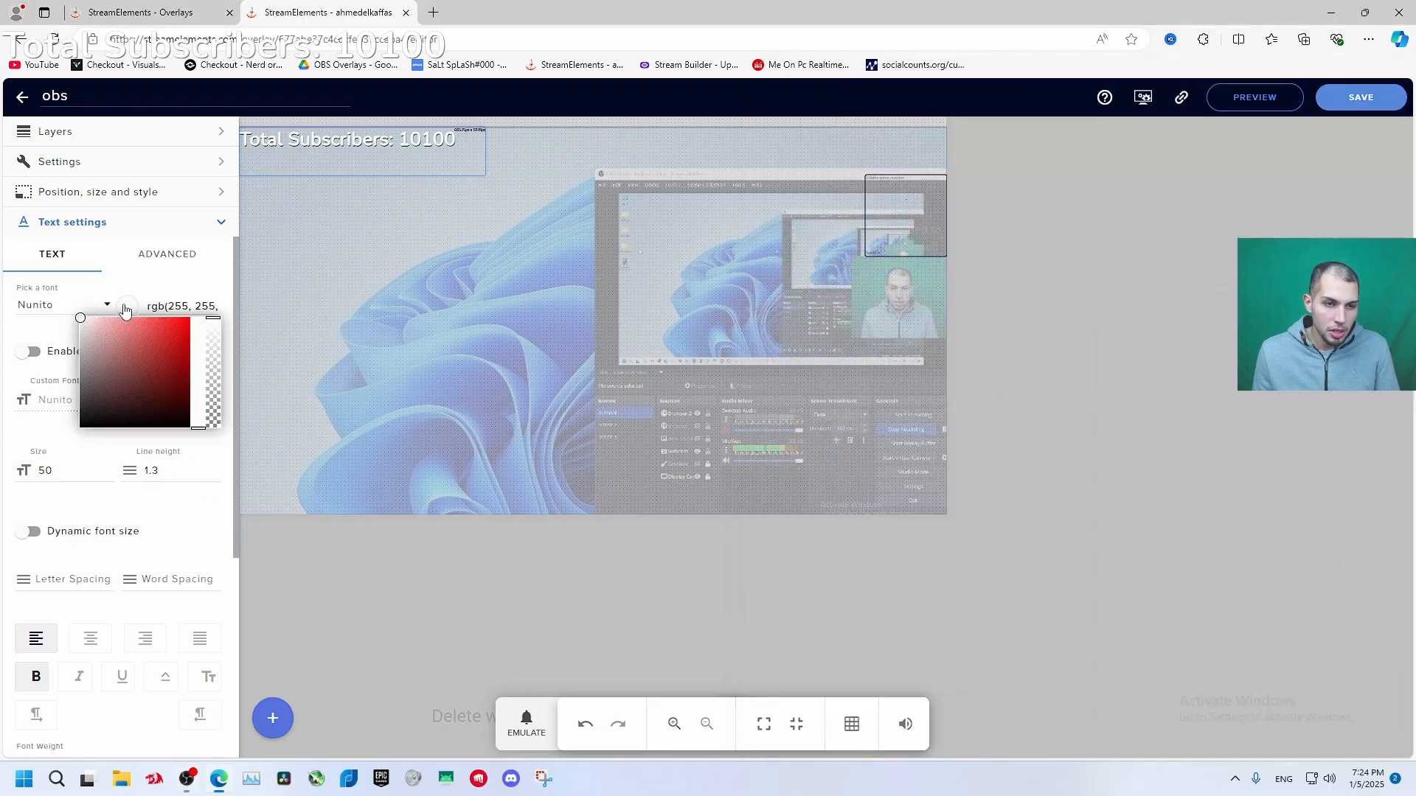
# Change the Total Subscribers text color to red, save the overlay, and check it in the OBS preview.
pyautogui.click(126, 306)
pyautogui.click(167, 332)
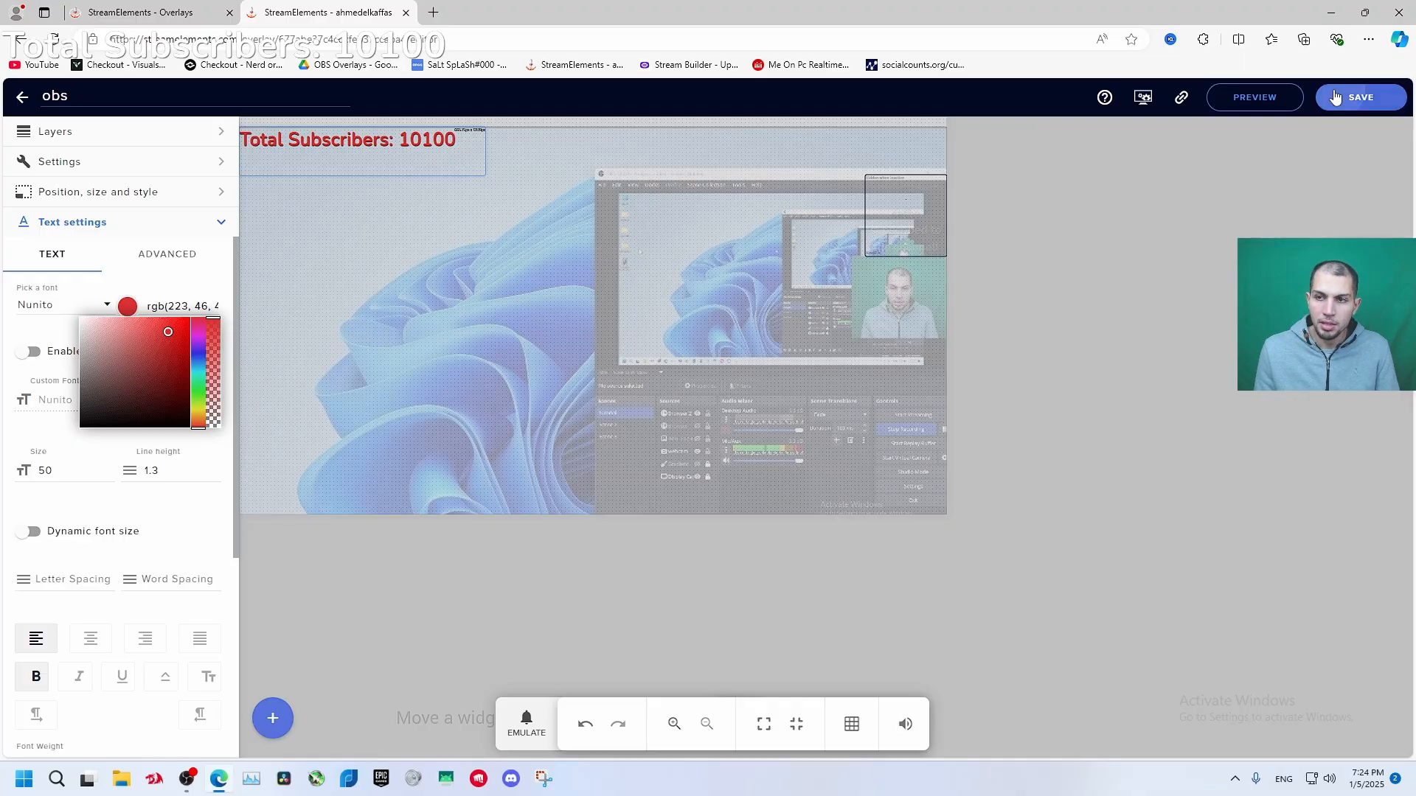
pyautogui.click(342, 714)
pyautogui.hotkey('alt', 'Tab')
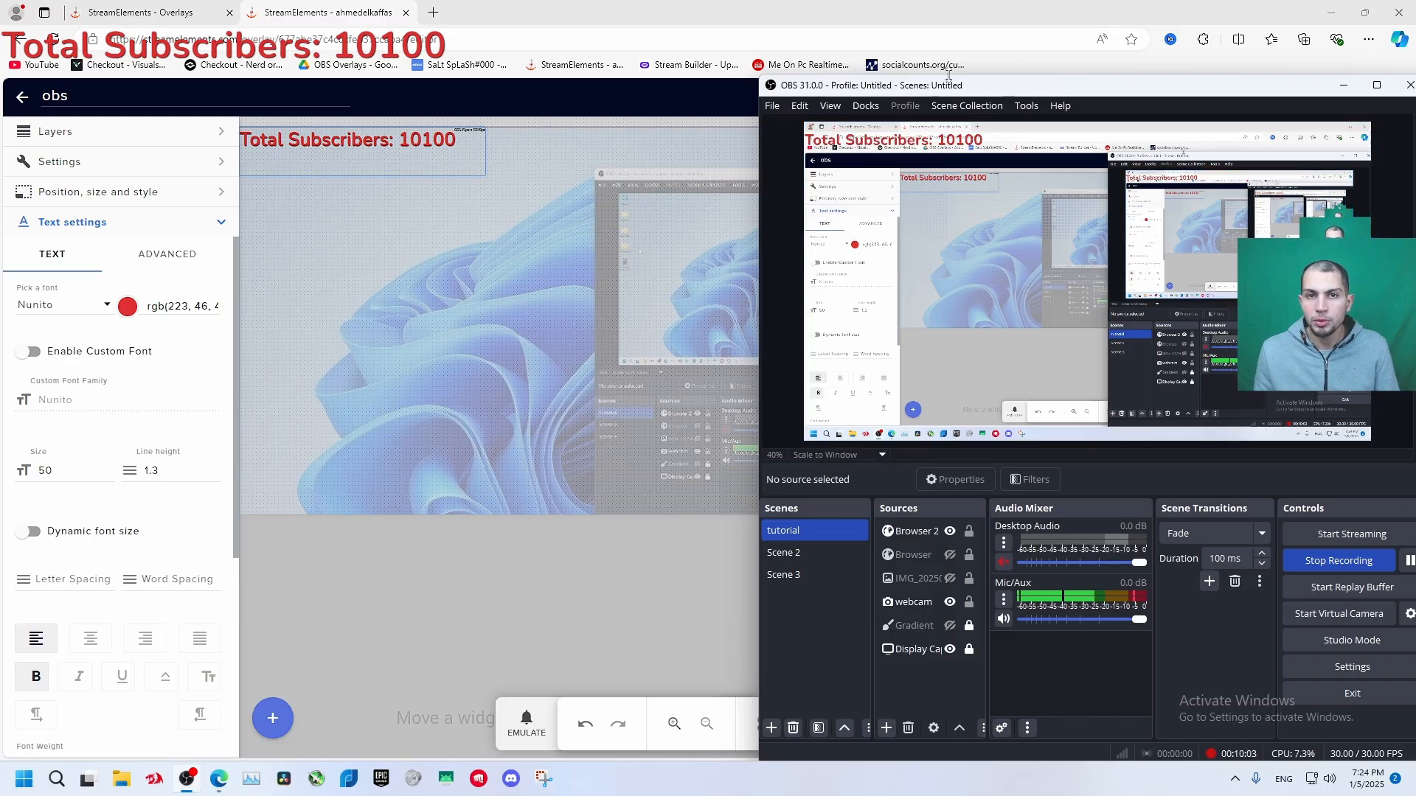
pyautogui.click(1343, 84)
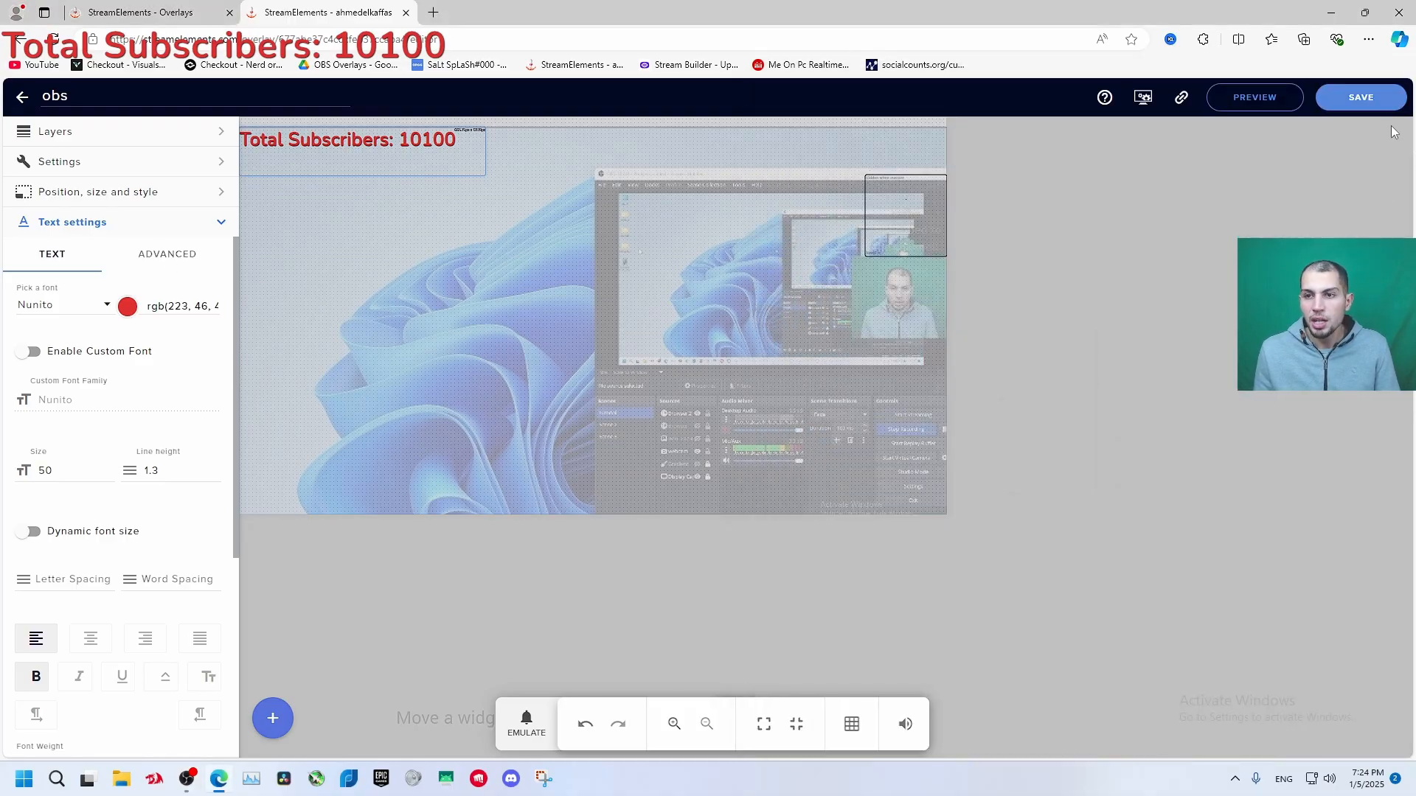
# Leave the overlay editor and open the StreamElements Overlays gallery.
pyautogui.click(23, 97)
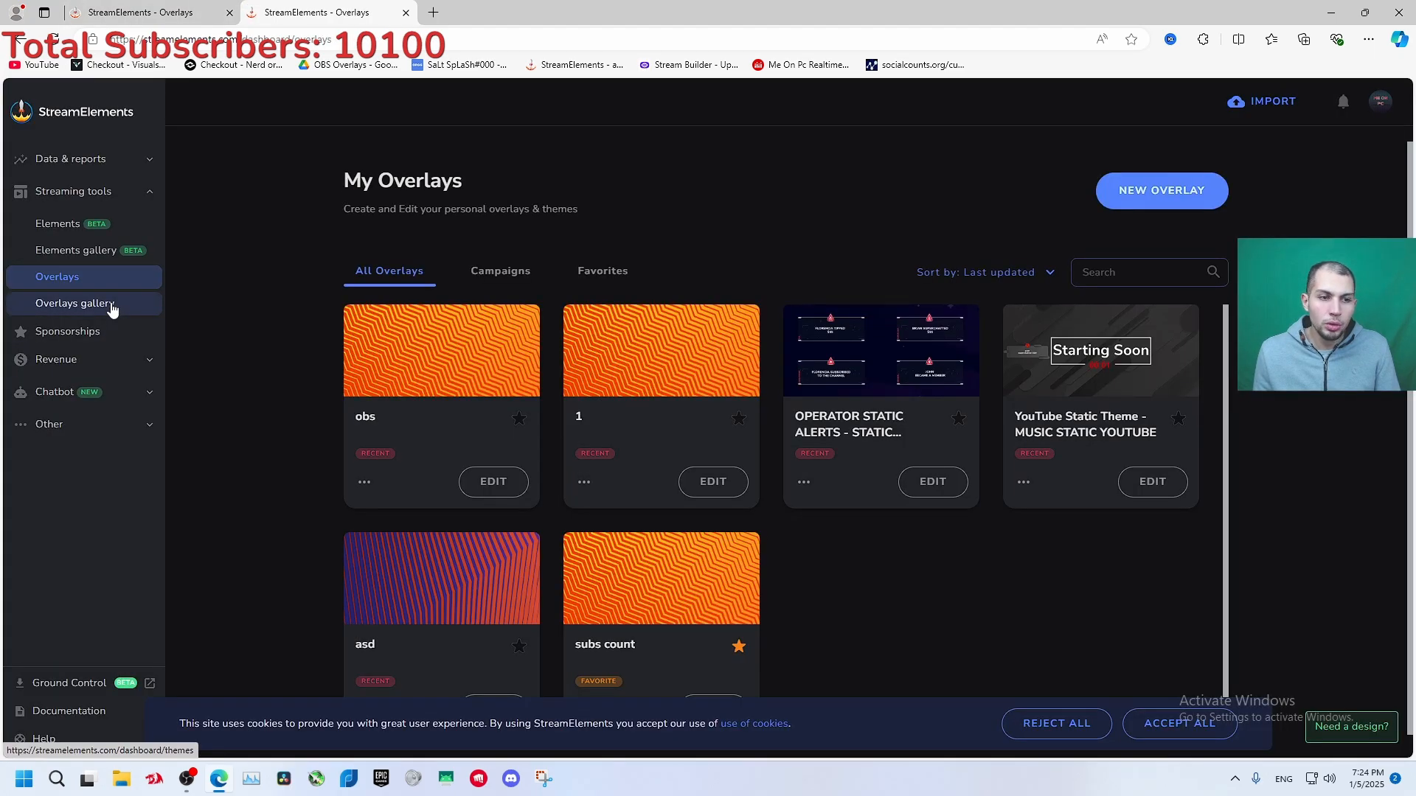
pyautogui.click(112, 307)
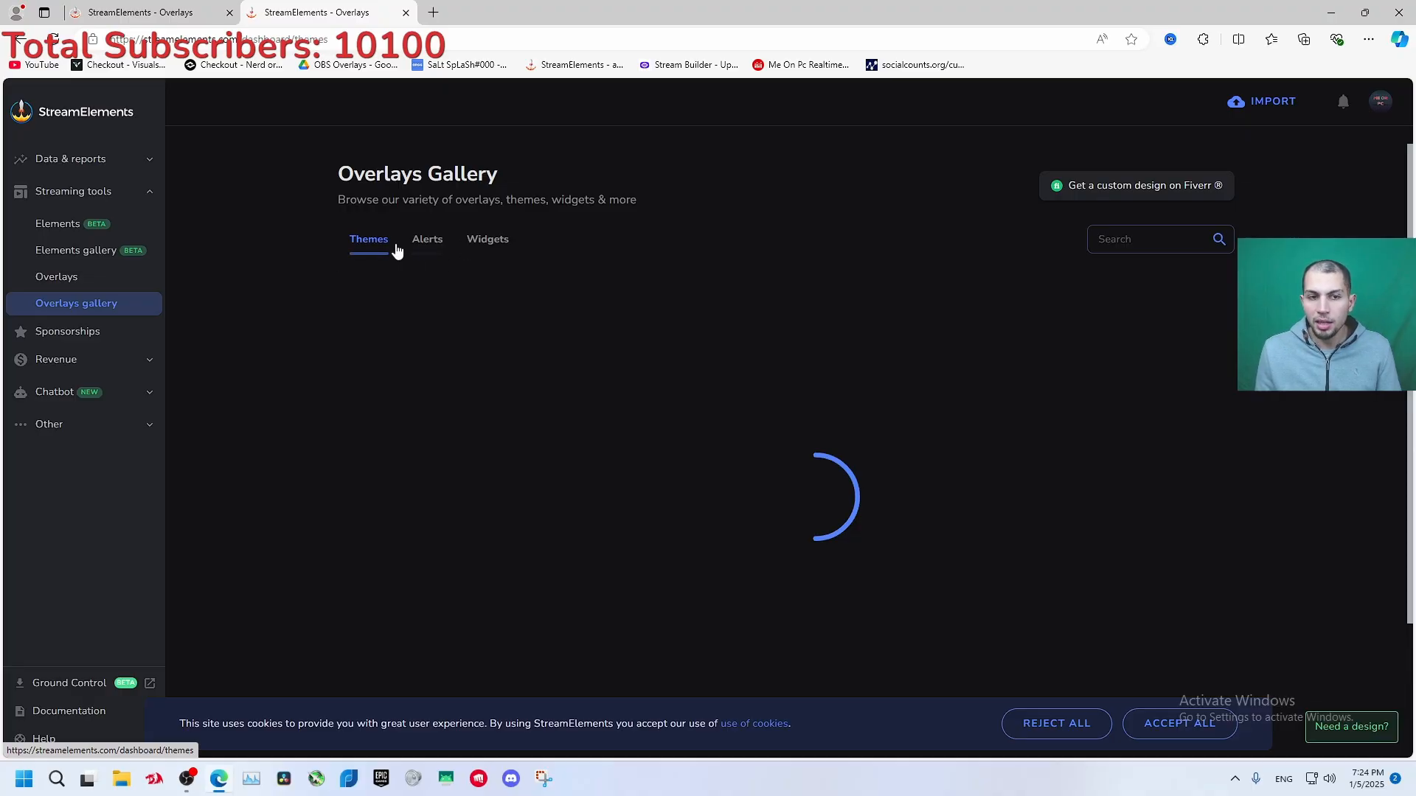
# Create an overlay from the YouTube Animated Theme in the gallery's theme list.
pyautogui.click(474, 243)
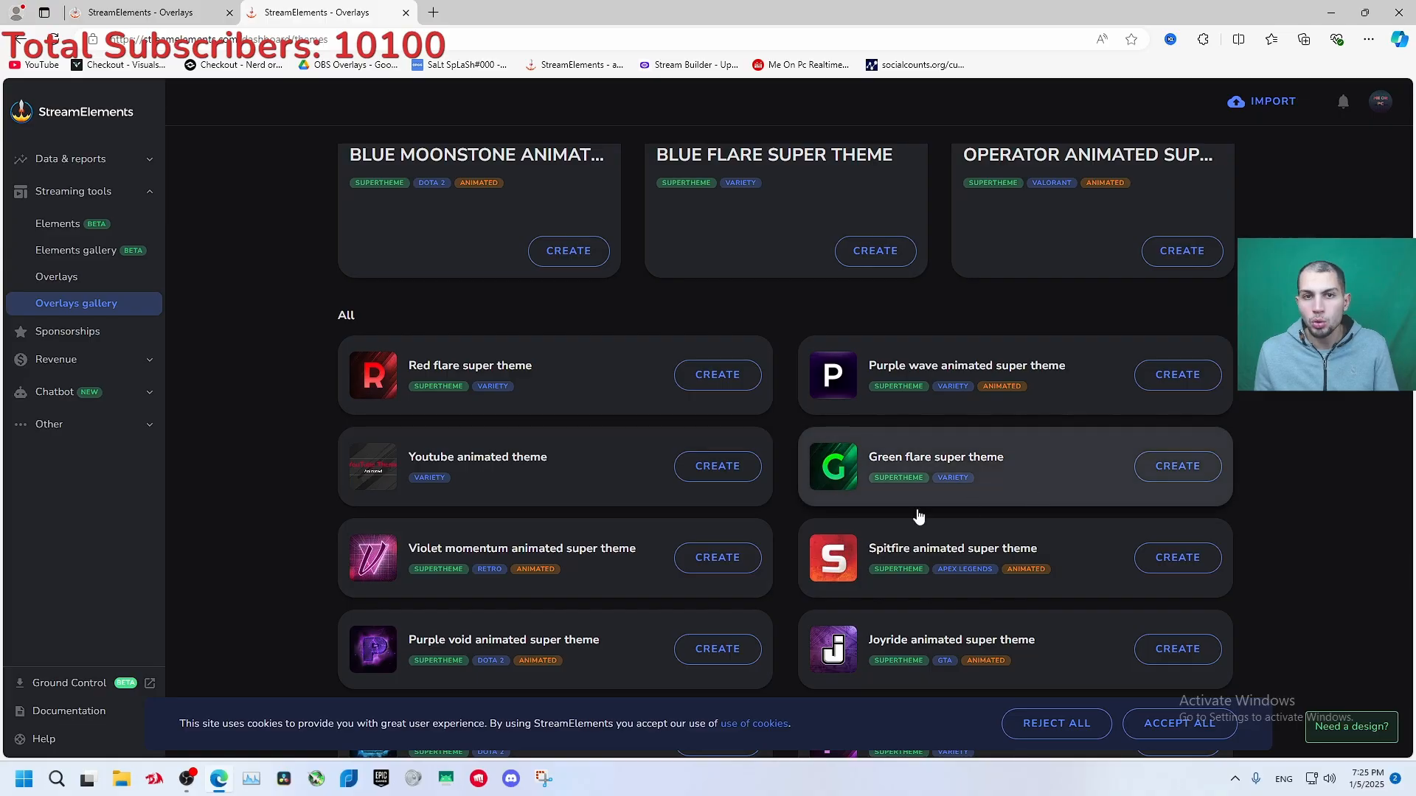
pyautogui.click(188, 778)
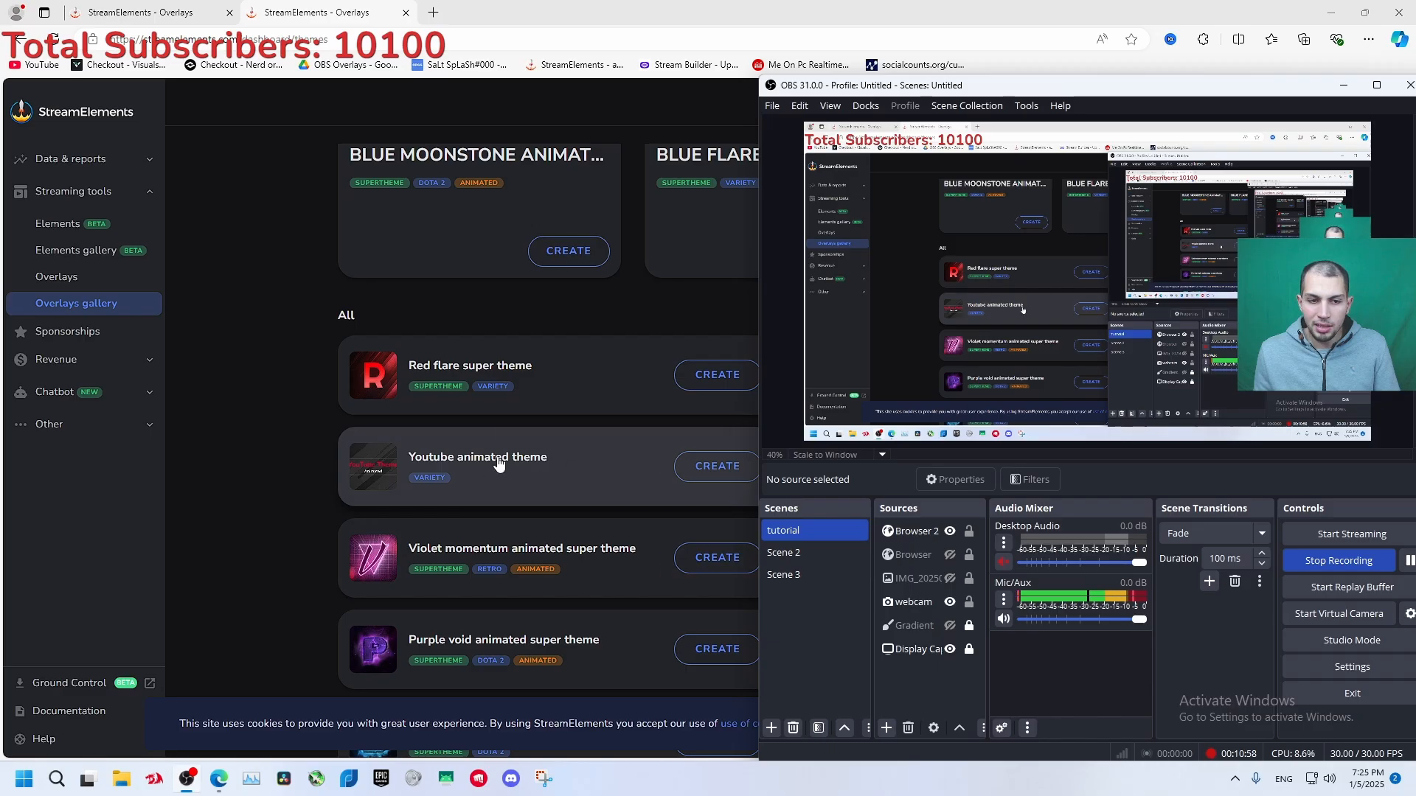
pyautogui.click(383, 474)
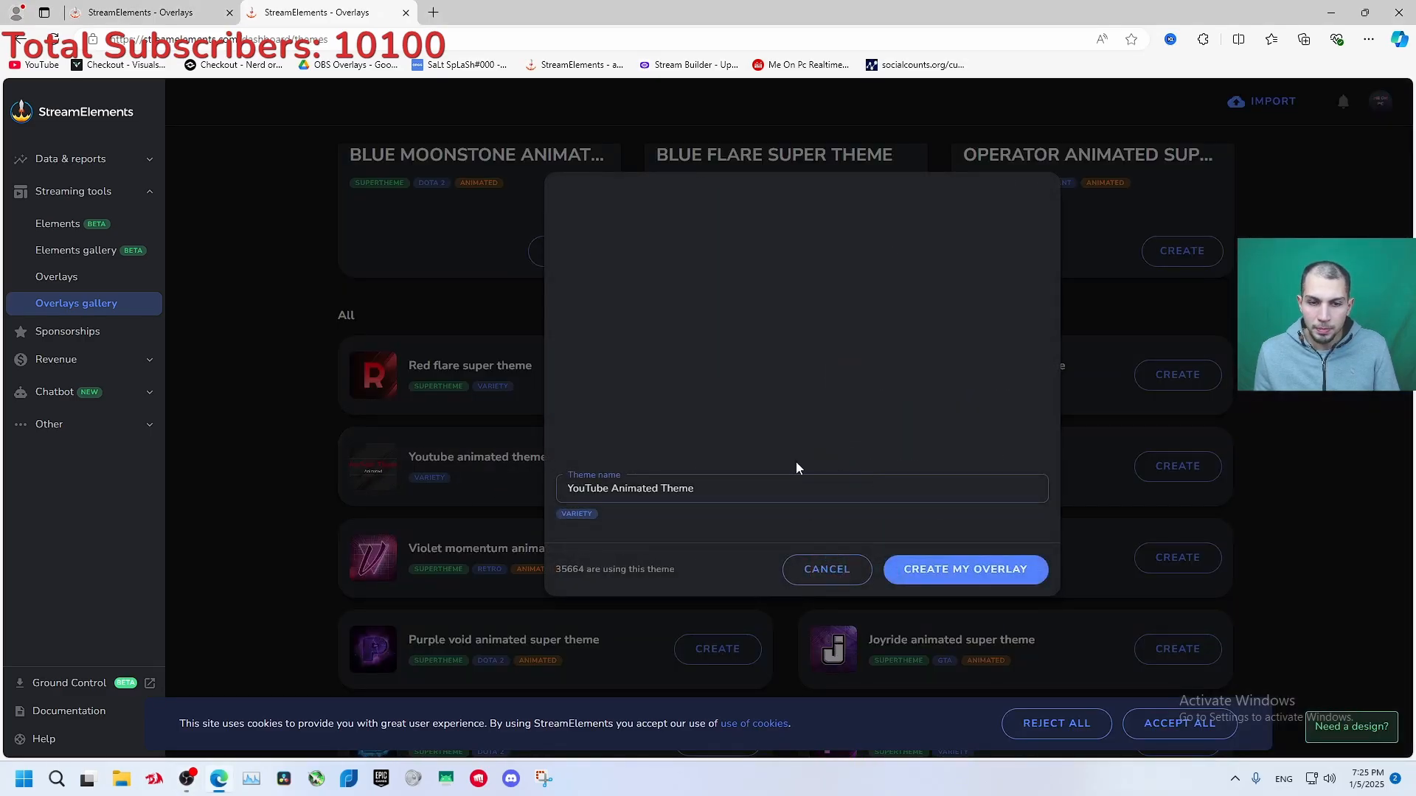
pyautogui.click(188, 779)
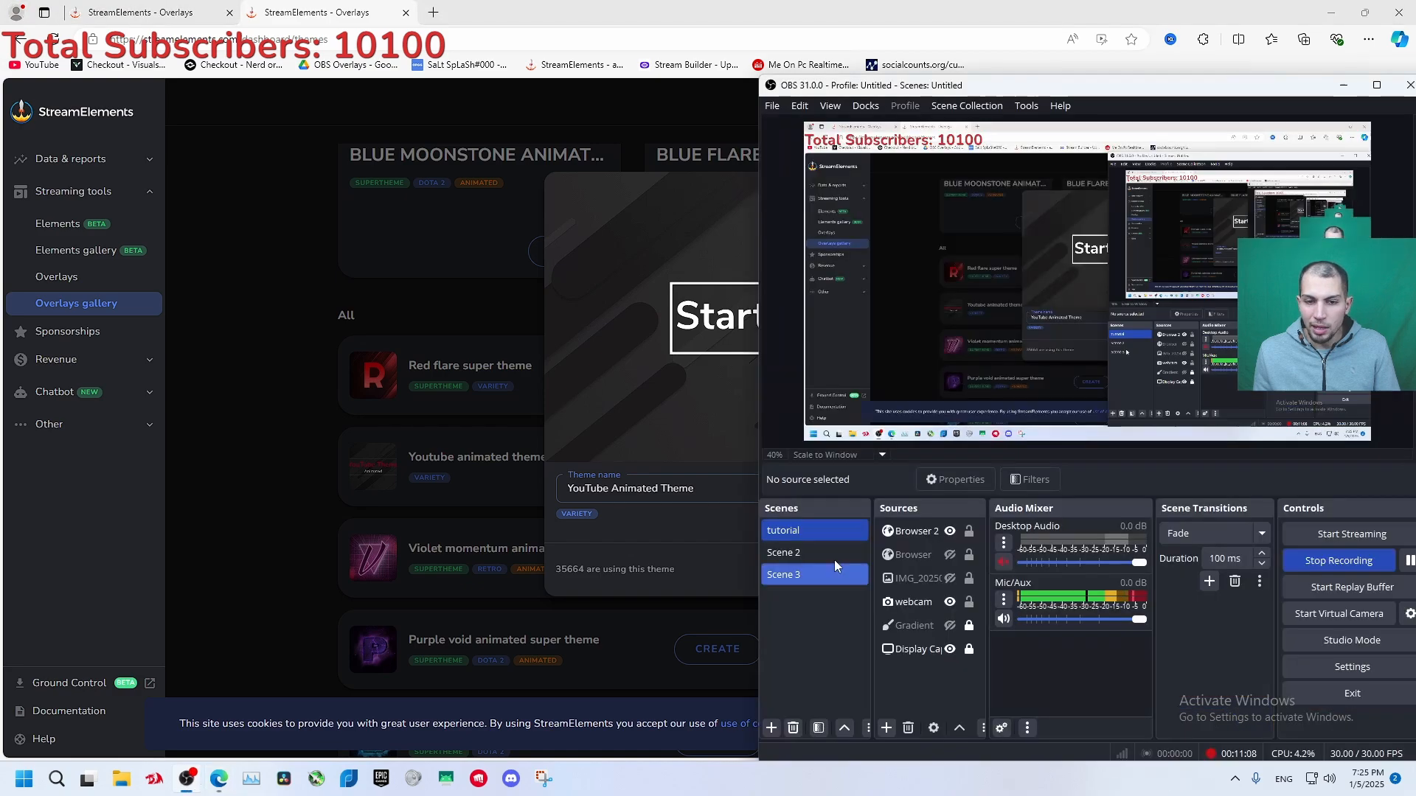
pyautogui.click(606, 331)
pyautogui.click(1030, 578)
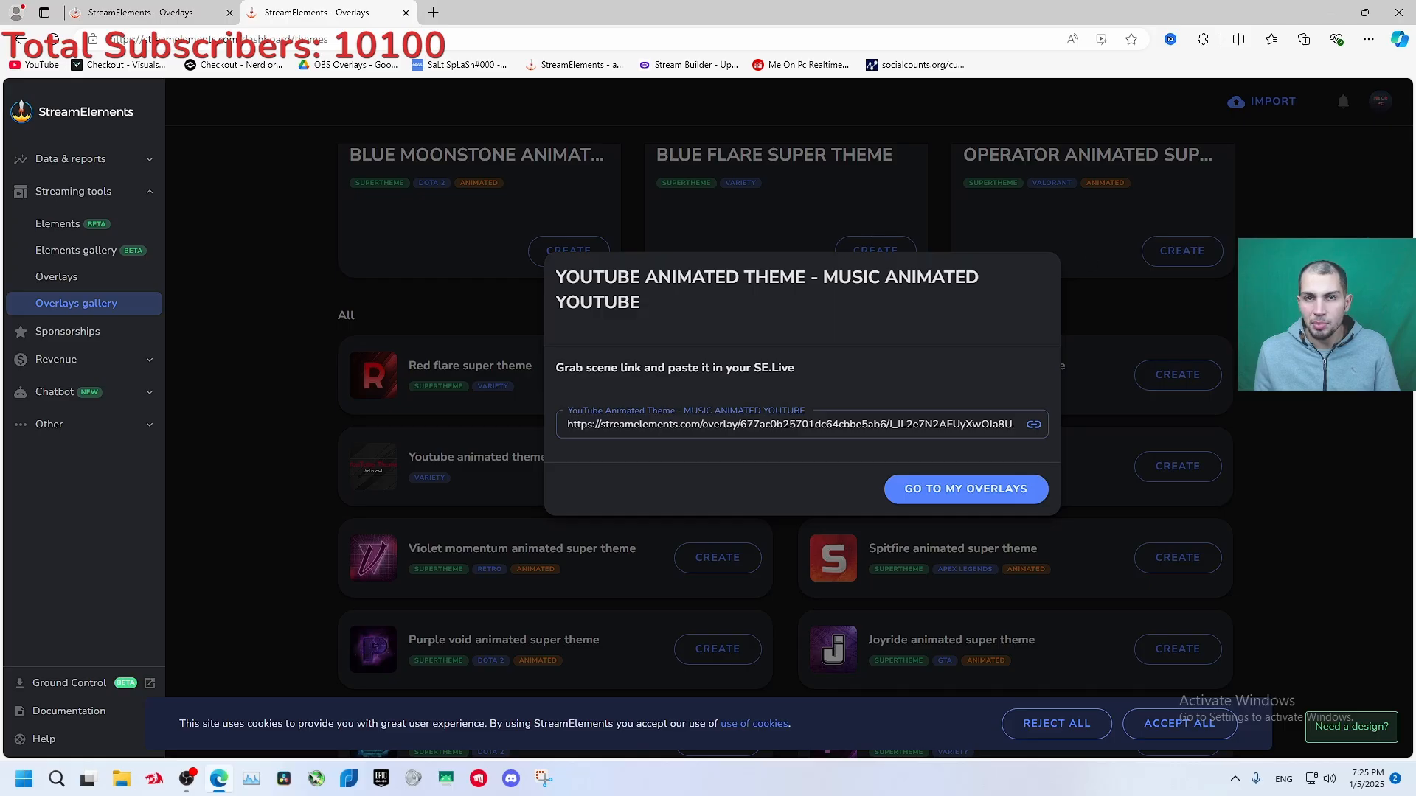
# Dismiss the theme link dialog and create an overlay from the League of Legend Static Alerts in the gallery's alerts.
pyautogui.click(1283, 295)
pyautogui.scroll(5, 656, 322)
pyautogui.scroll(7, 589, 259)
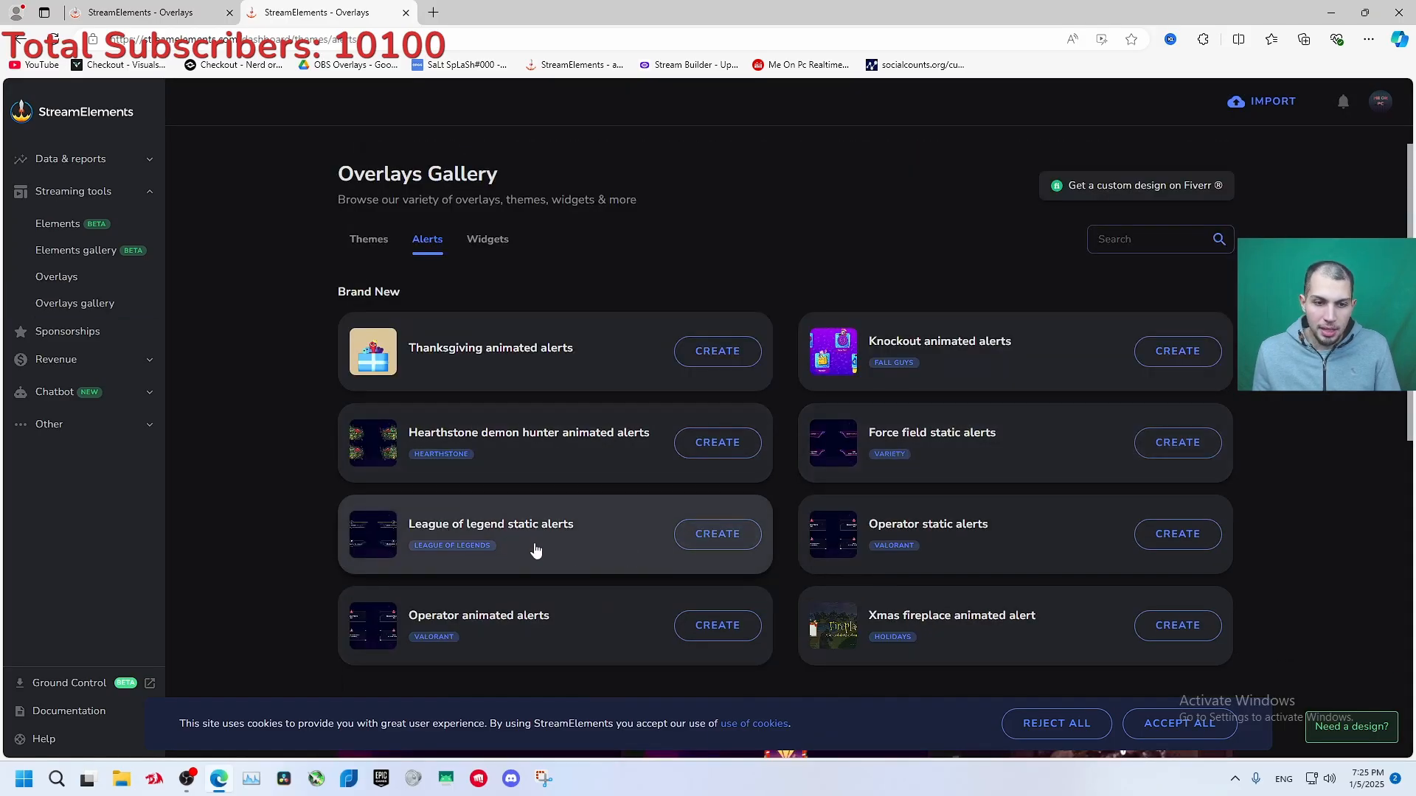
pyautogui.click(727, 541)
pyautogui.click(1005, 580)
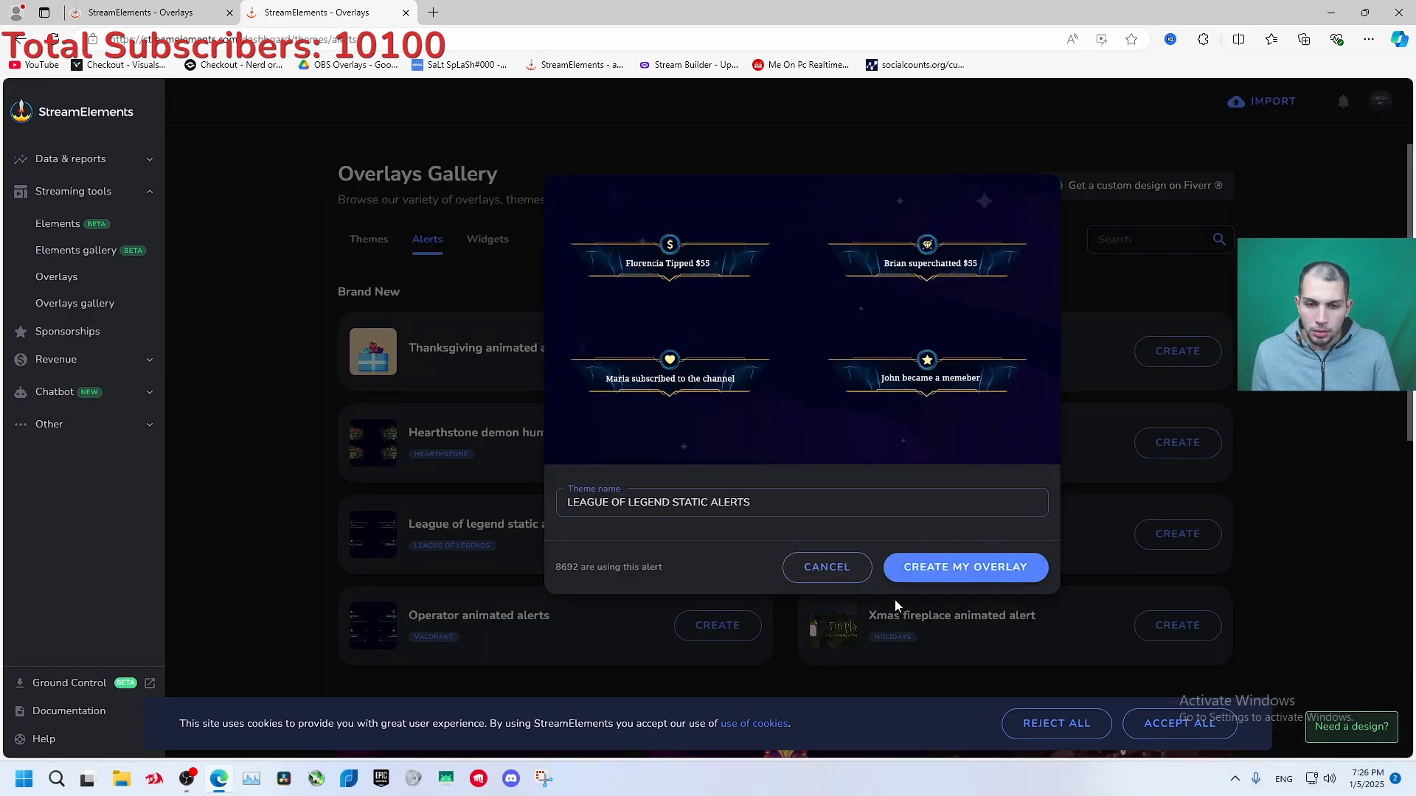
pyautogui.click(969, 583)
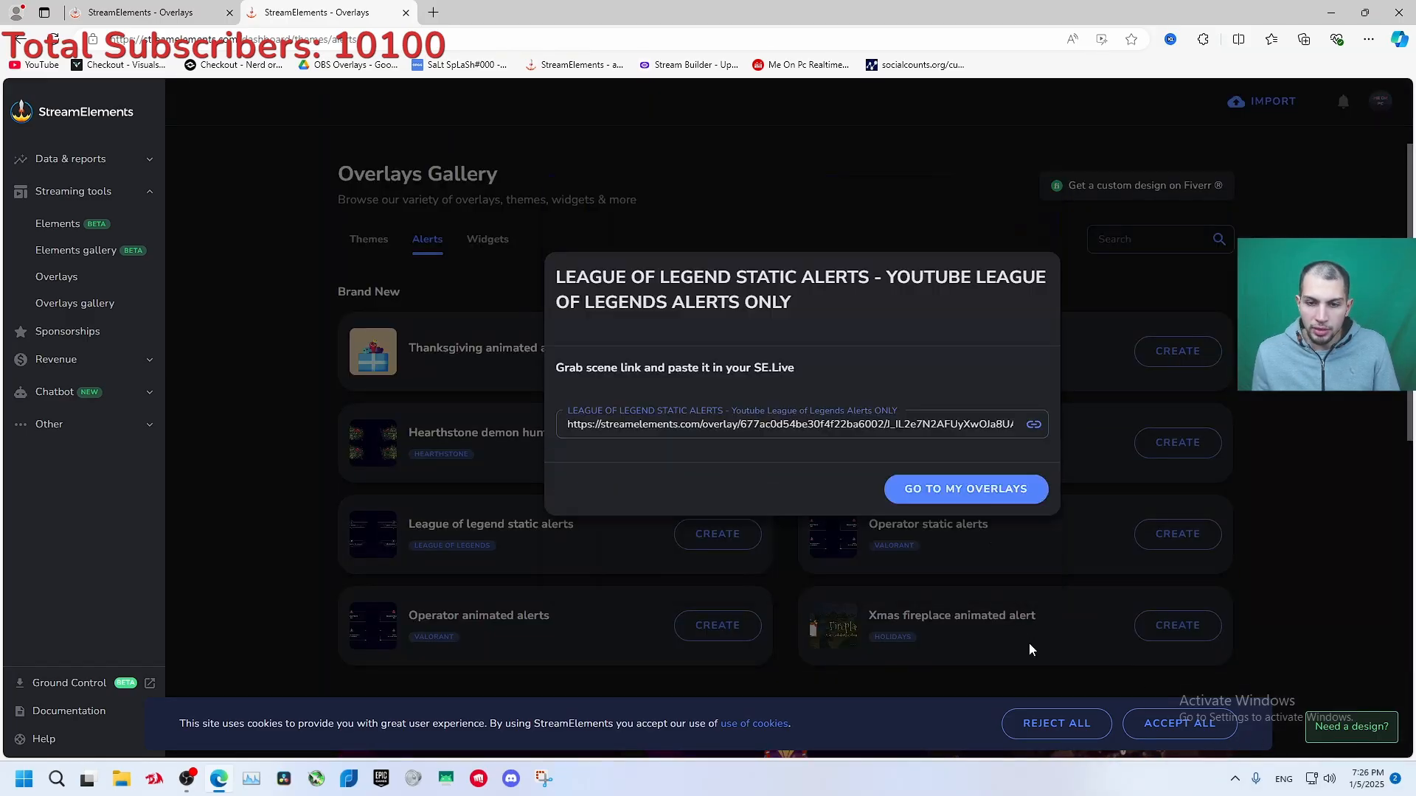
# Copy the League of Legend Static Alerts scene link and open that overlay for editing from My Overlays.
pyautogui.click(1035, 426)
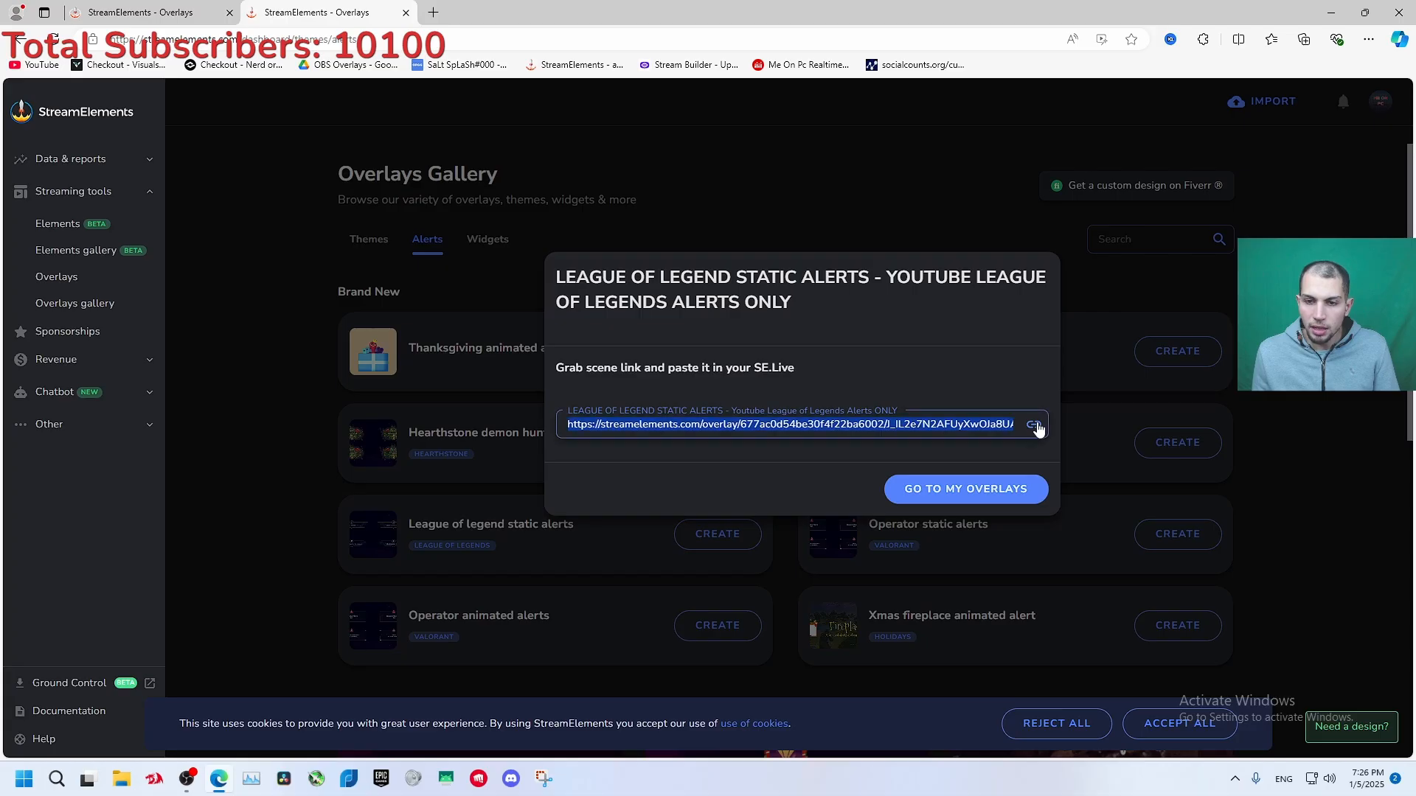
pyautogui.click(972, 489)
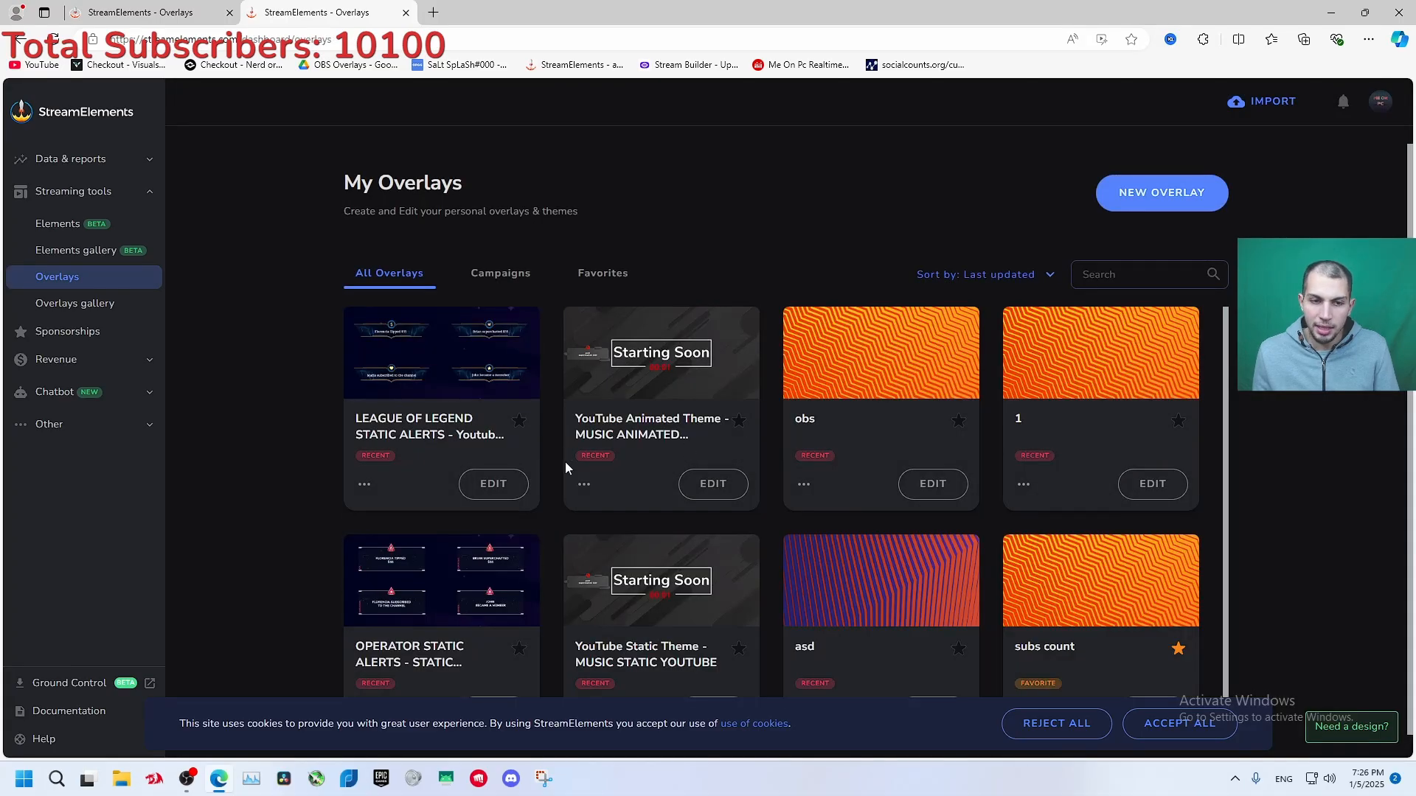
pyautogui.click(514, 483)
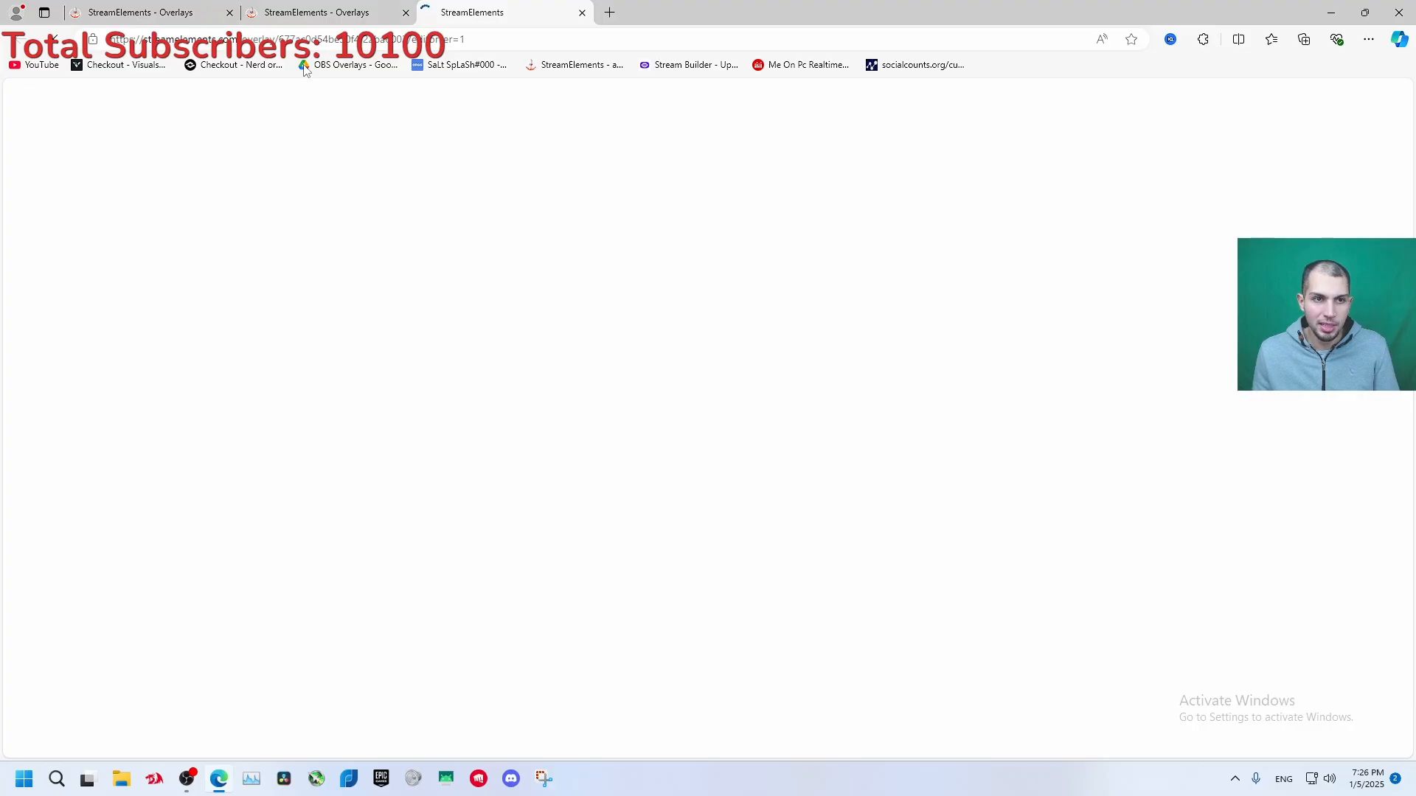
# Switch to OBS Studio and replace the Browser 2 source's URL with the copied overlay link.
pyautogui.click(189, 780)
pyautogui.doubleClick(951, 531)
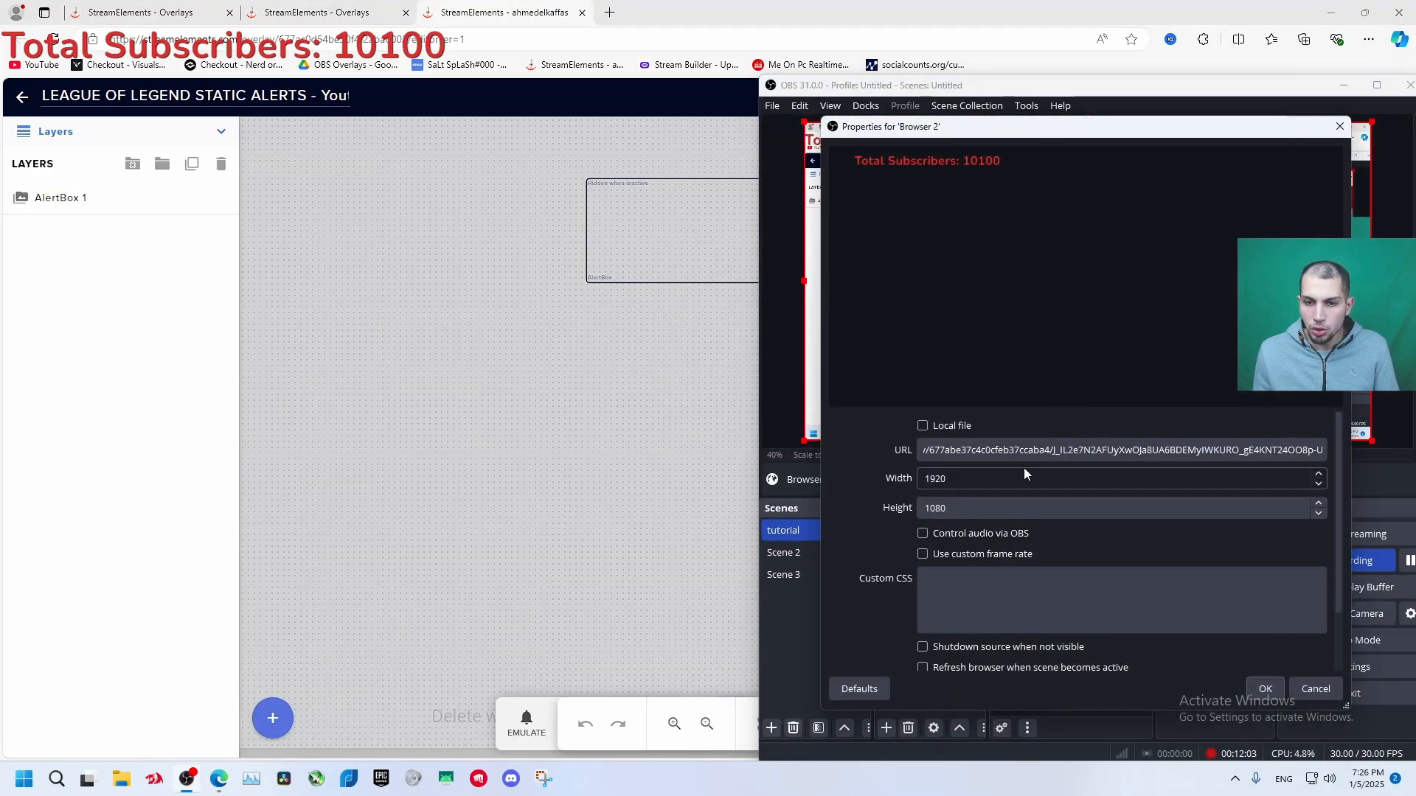
pyautogui.tripleClick(1026, 451)
pyautogui.press('BackSpace')
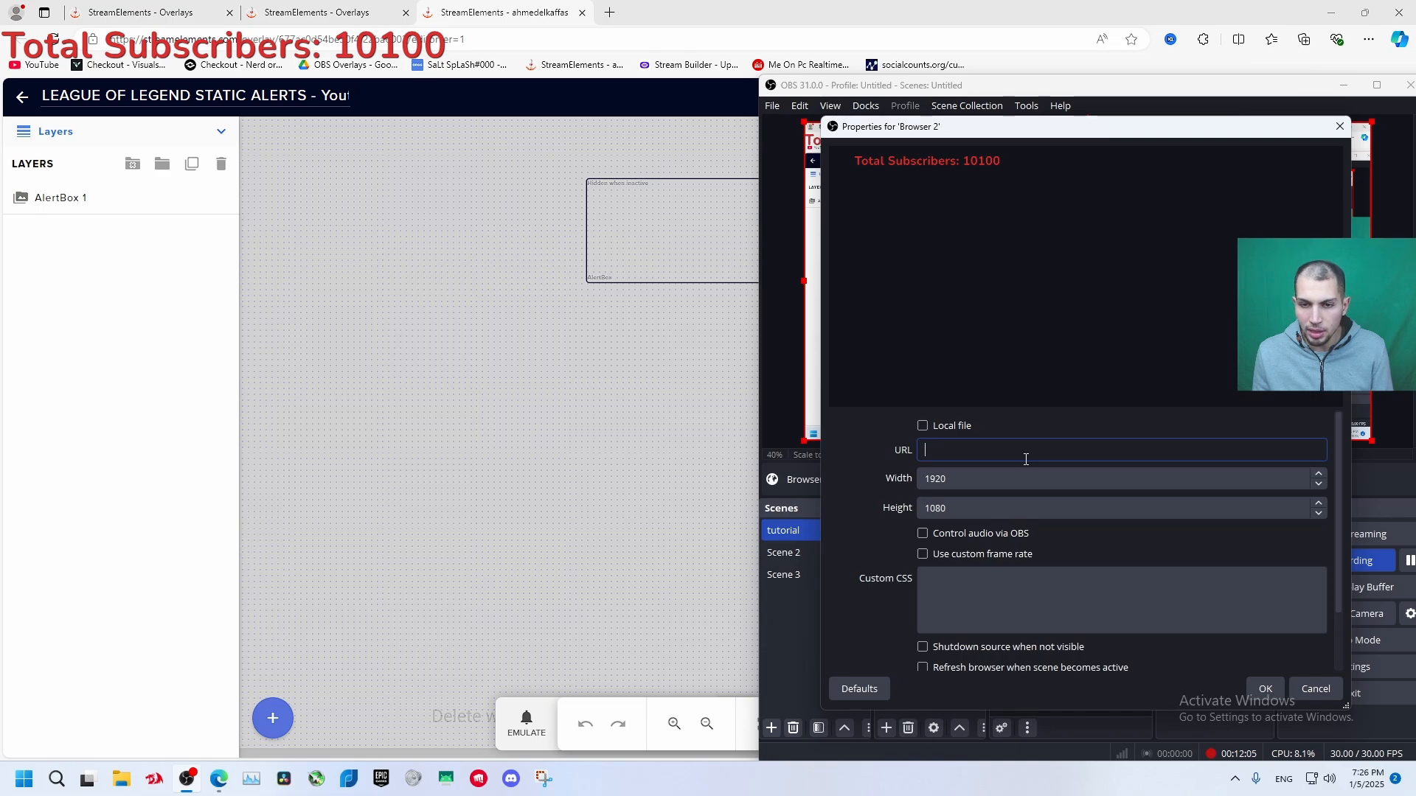
pyautogui.rightClick(1026, 459)
pyautogui.click(1062, 560)
pyautogui.click(1262, 690)
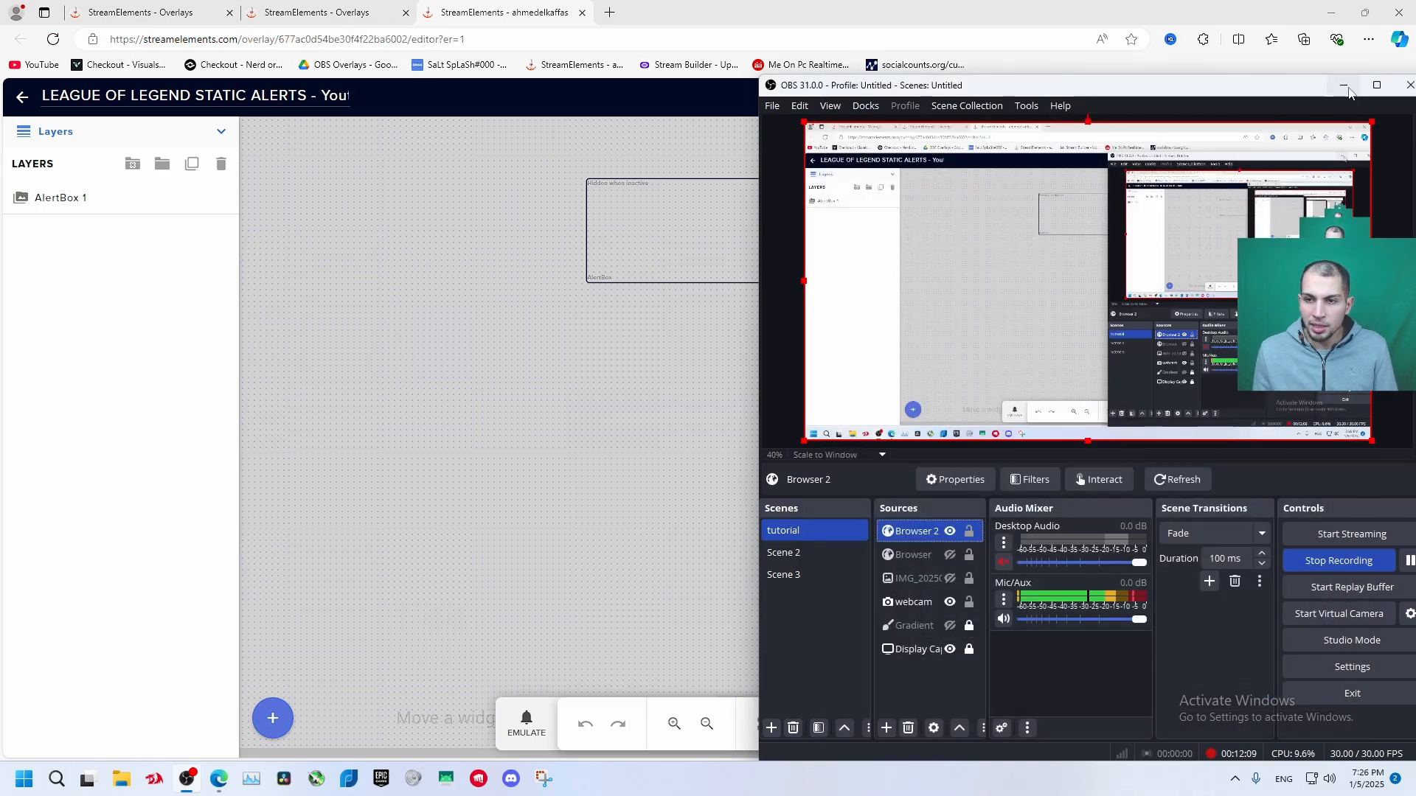
# Arrange the browser and OBS Studio windows so both can be watched, and select the AlertBox 1 layer.
pyautogui.click(1364, 12)
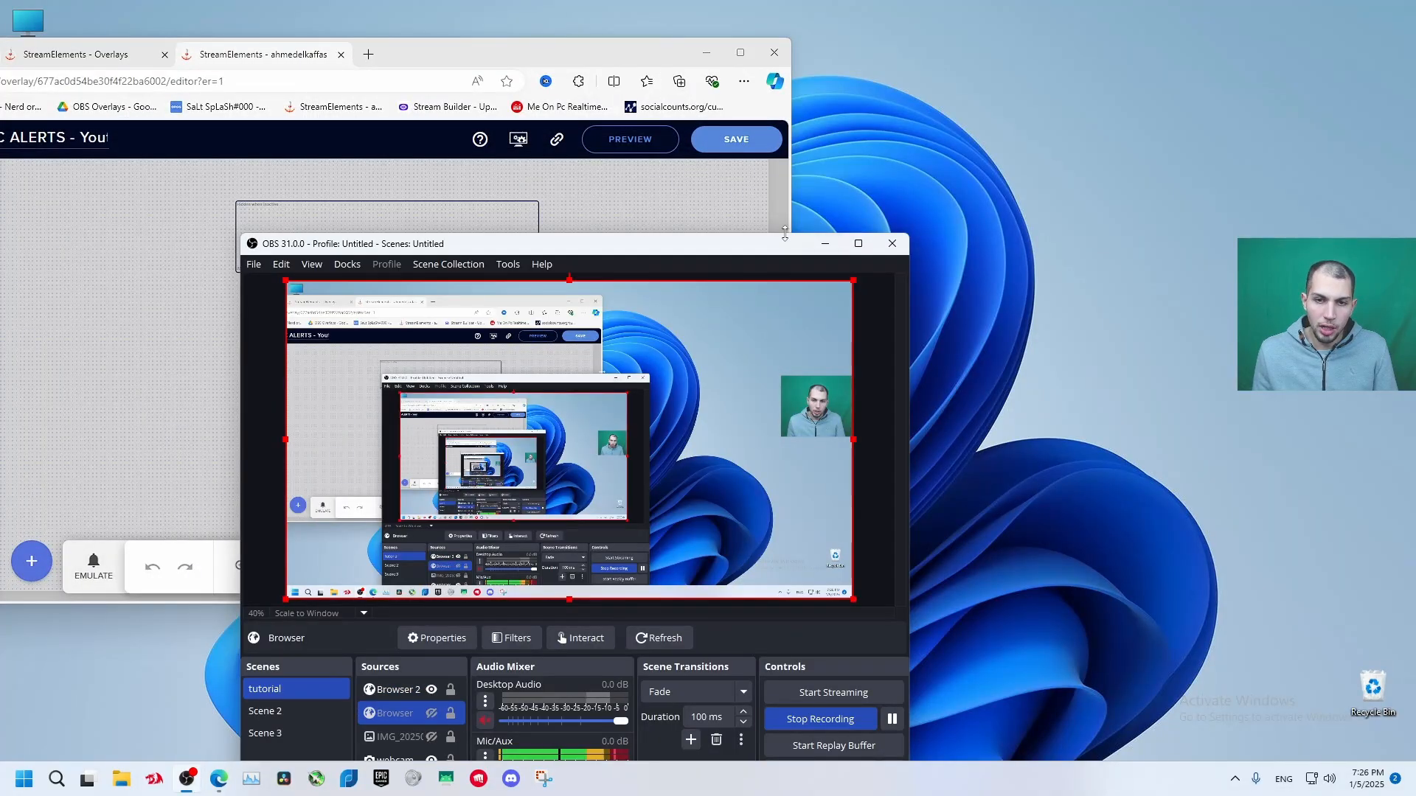
pyautogui.moveTo(789, 243); pyautogui.dragTo(921, 180)
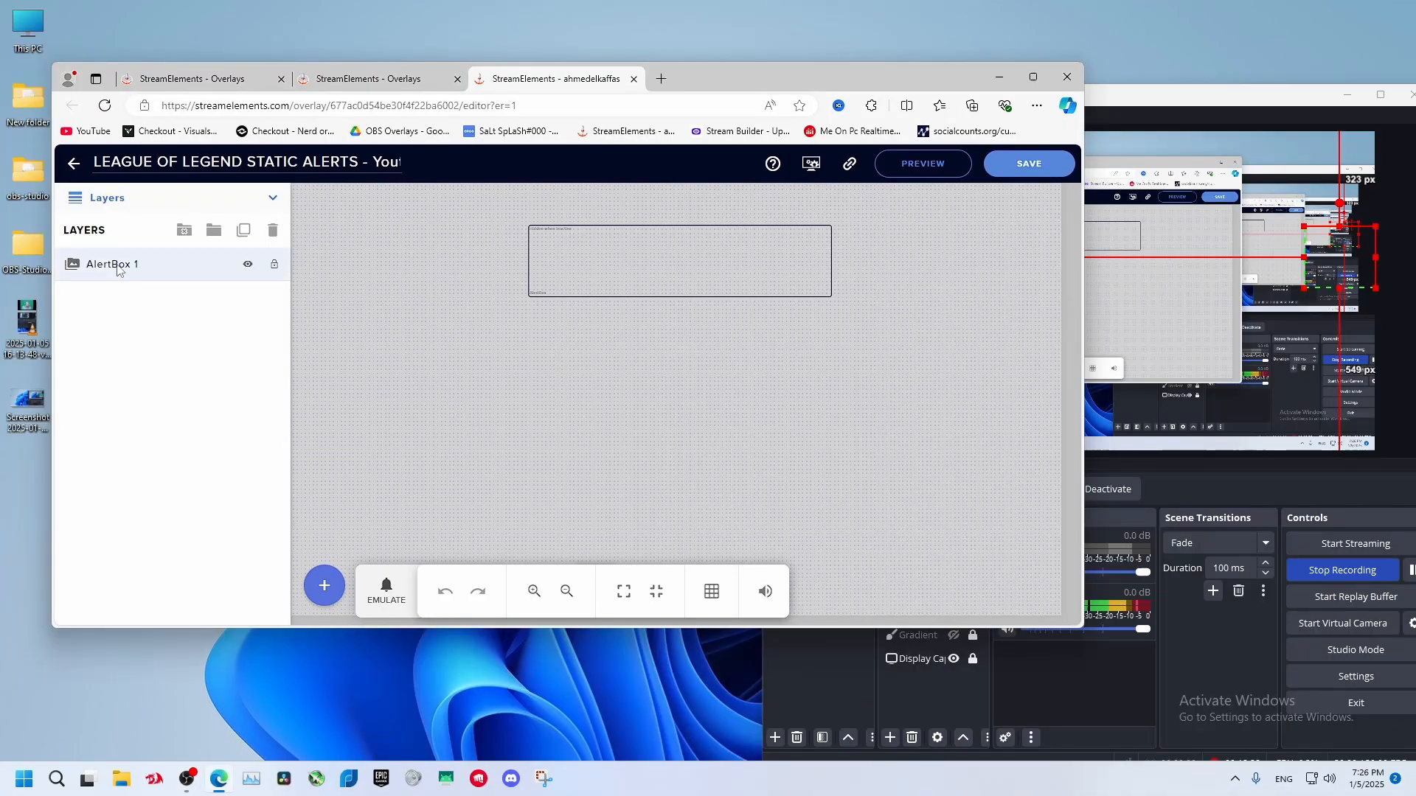
pyautogui.click(169, 264)
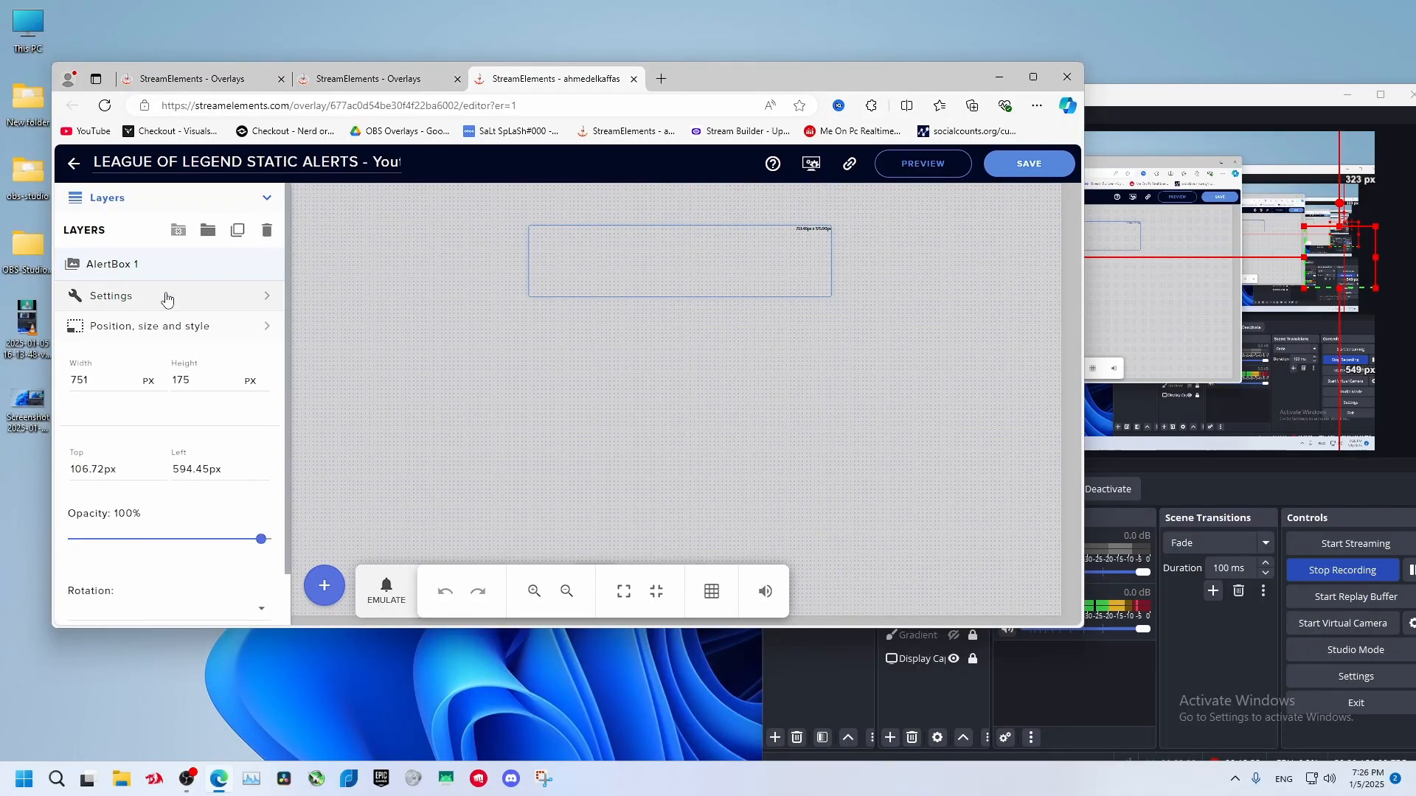
# Emulate a subscriber event and a 50 superchat event, checking where the alerts appear in the OBS preview.
pyautogui.click(396, 605)
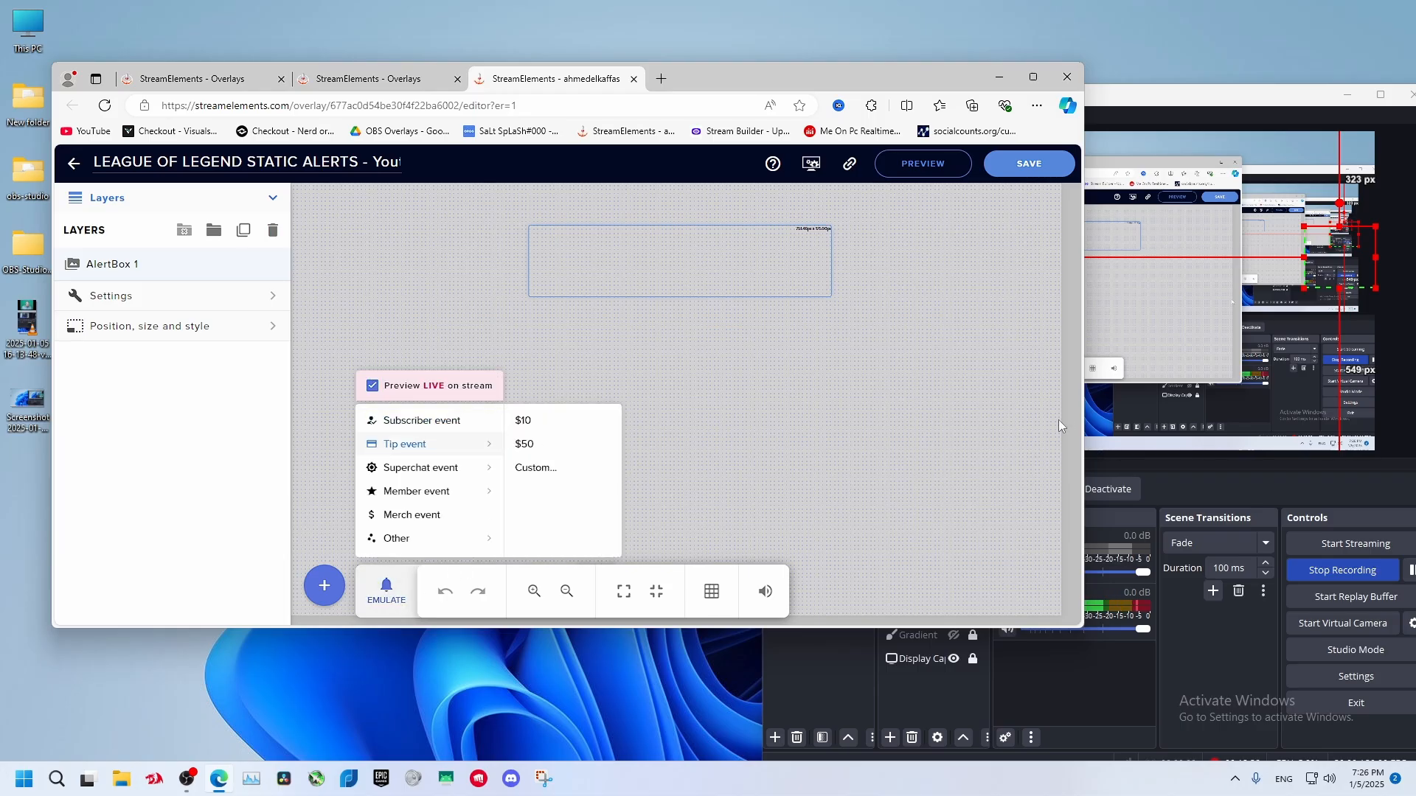
pyautogui.moveTo(919, 67); pyautogui.dragTo(569, 58)
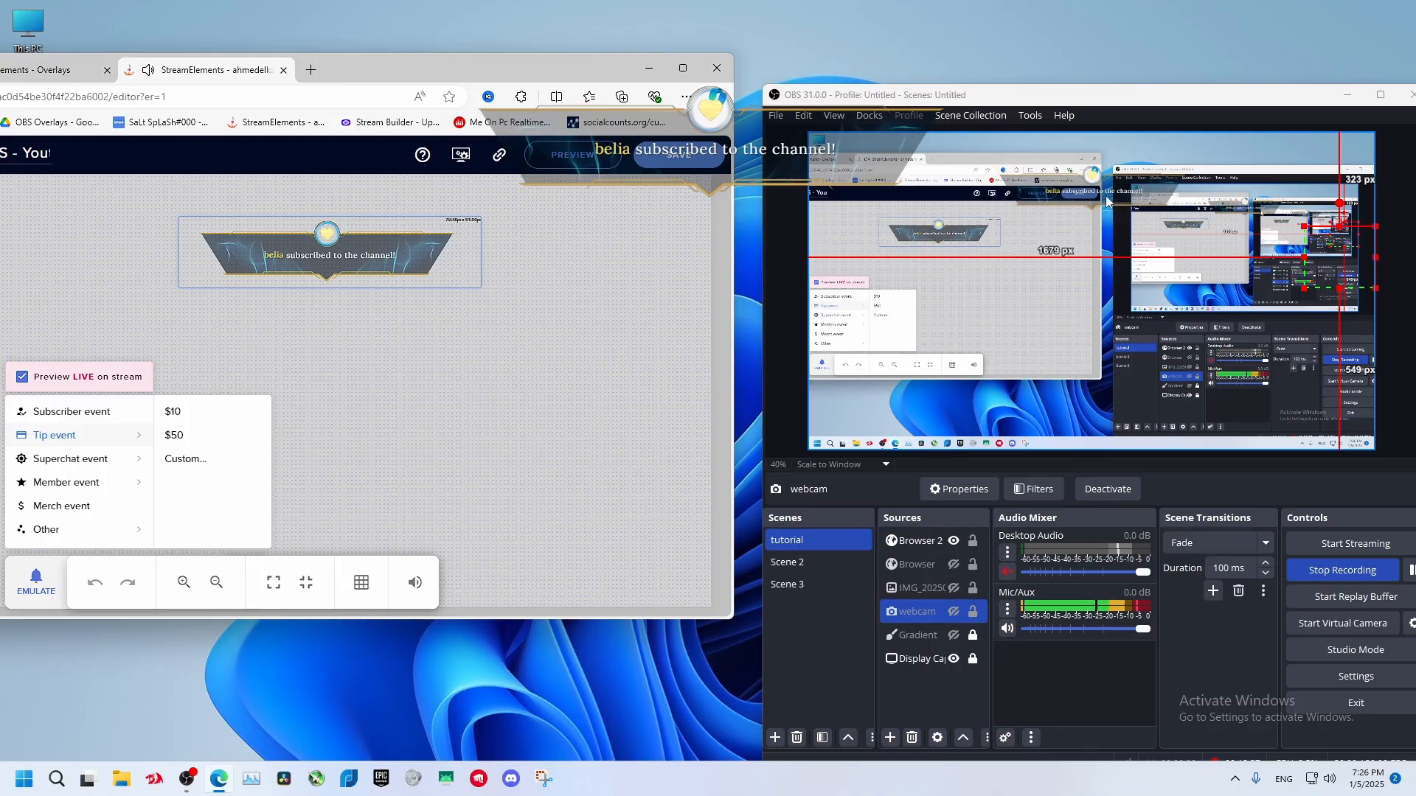
pyautogui.click(1141, 196)
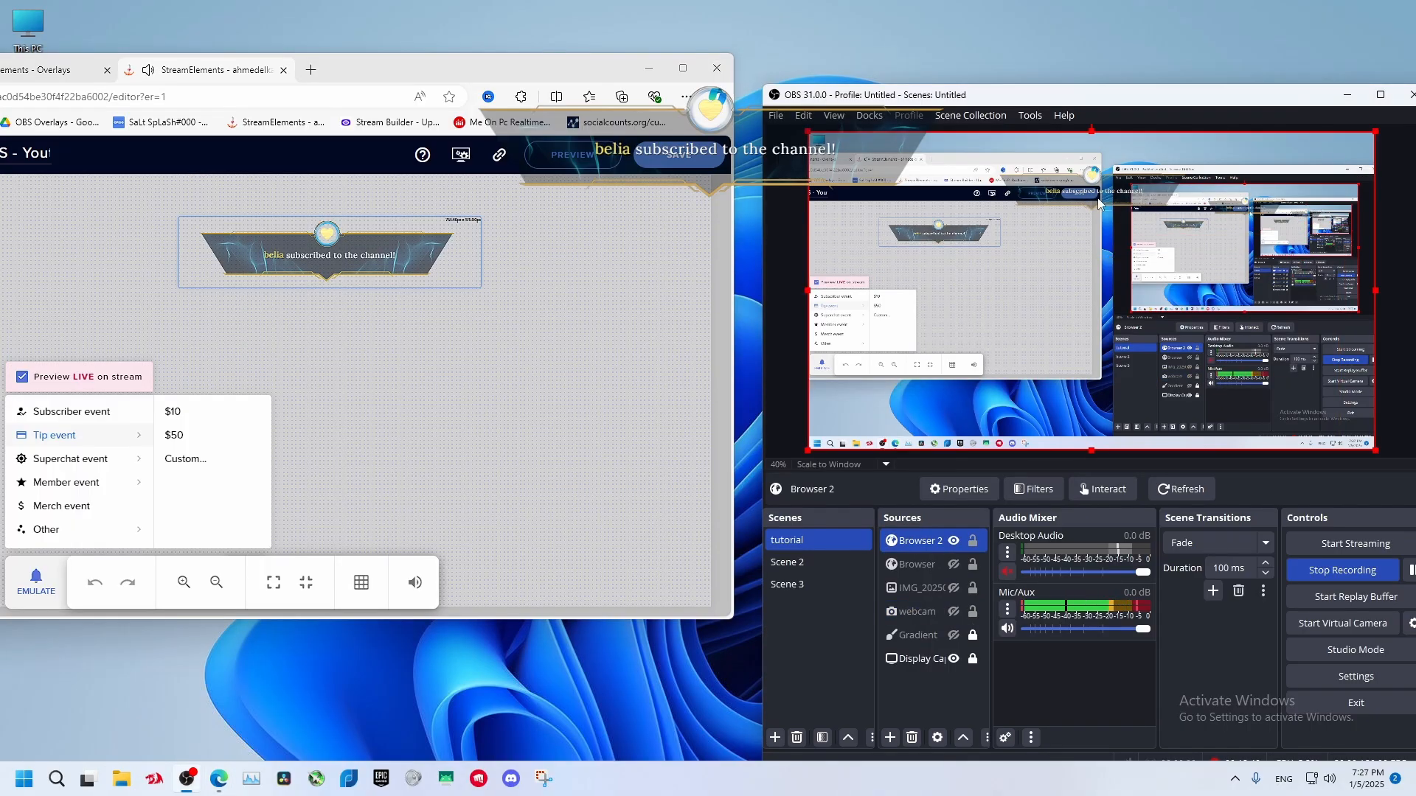
pyautogui.moveTo(92, 469)
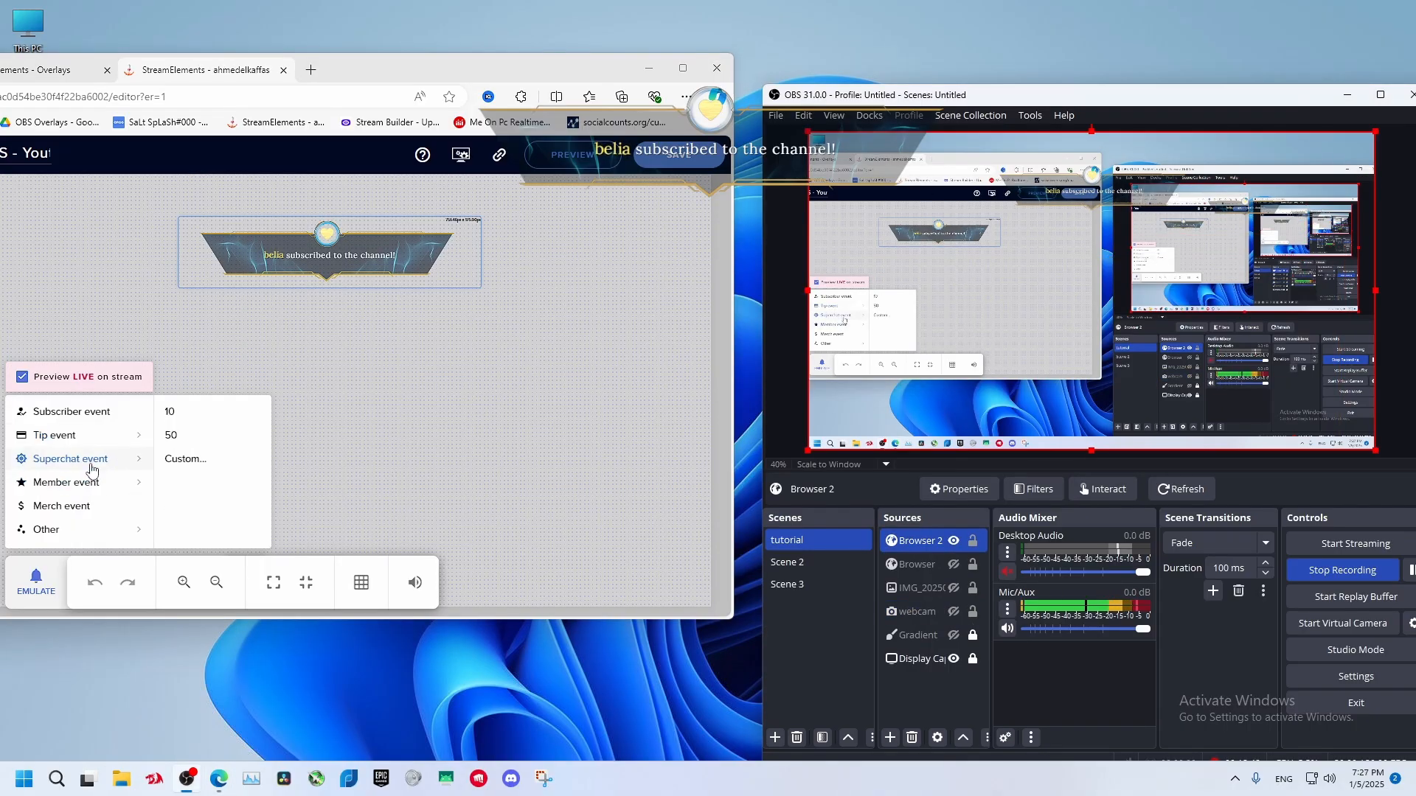
pyautogui.click(209, 445)
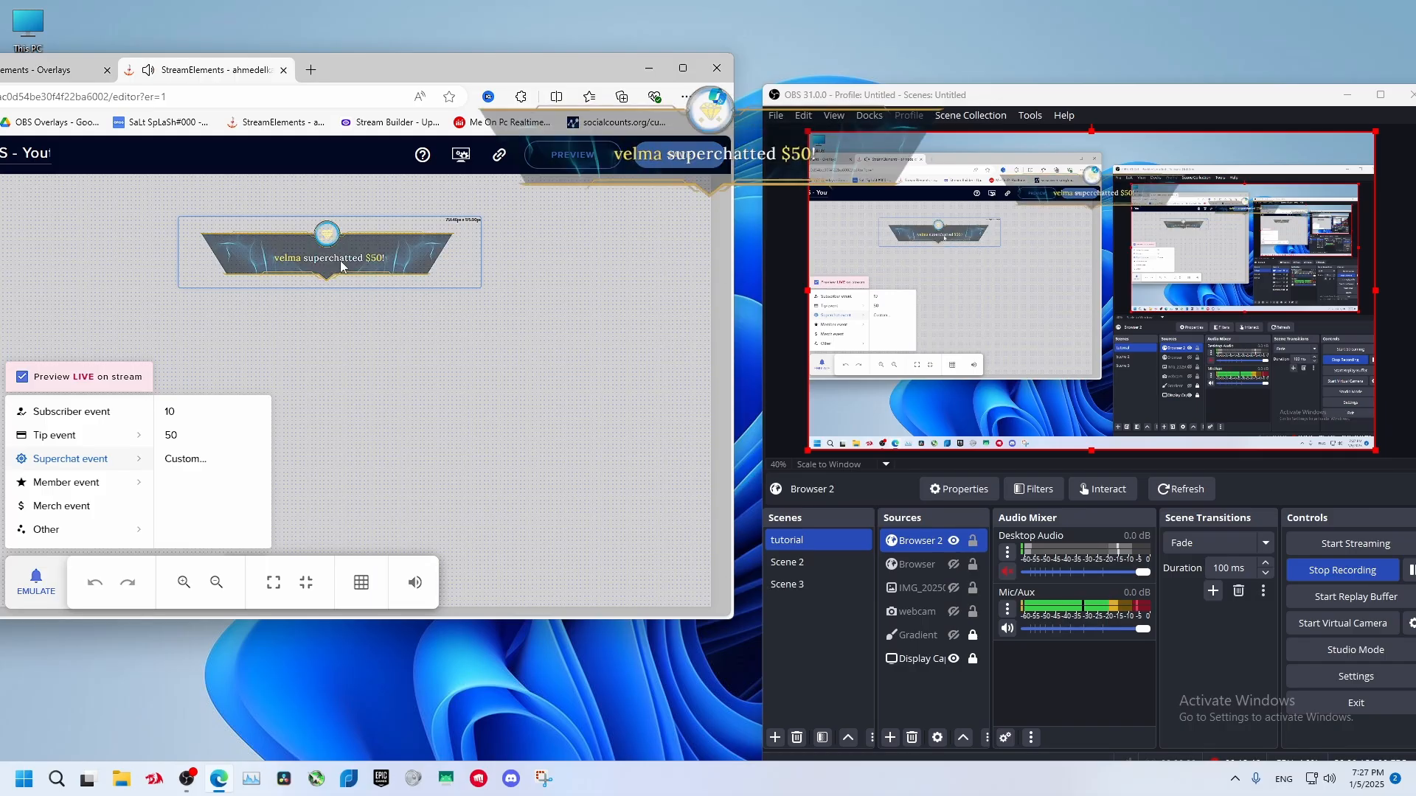
# Move the alert box to the canvas's upper-right corner, save the overlay, and emulate a 50 superchat event to check it.
pyautogui.click(505, 245)
pyautogui.click(218, 581)
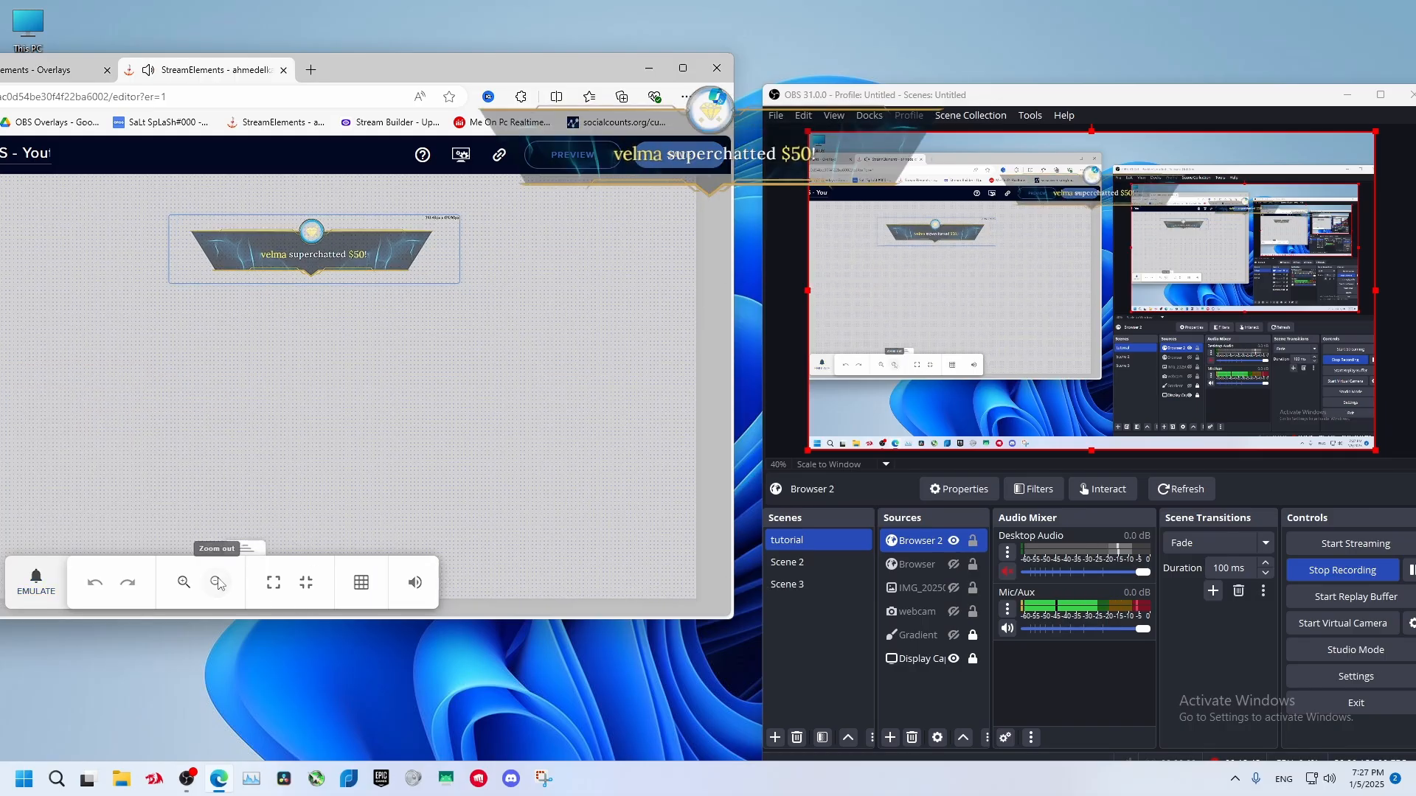
pyautogui.moveTo(296, 248); pyautogui.dragTo(506, 205)
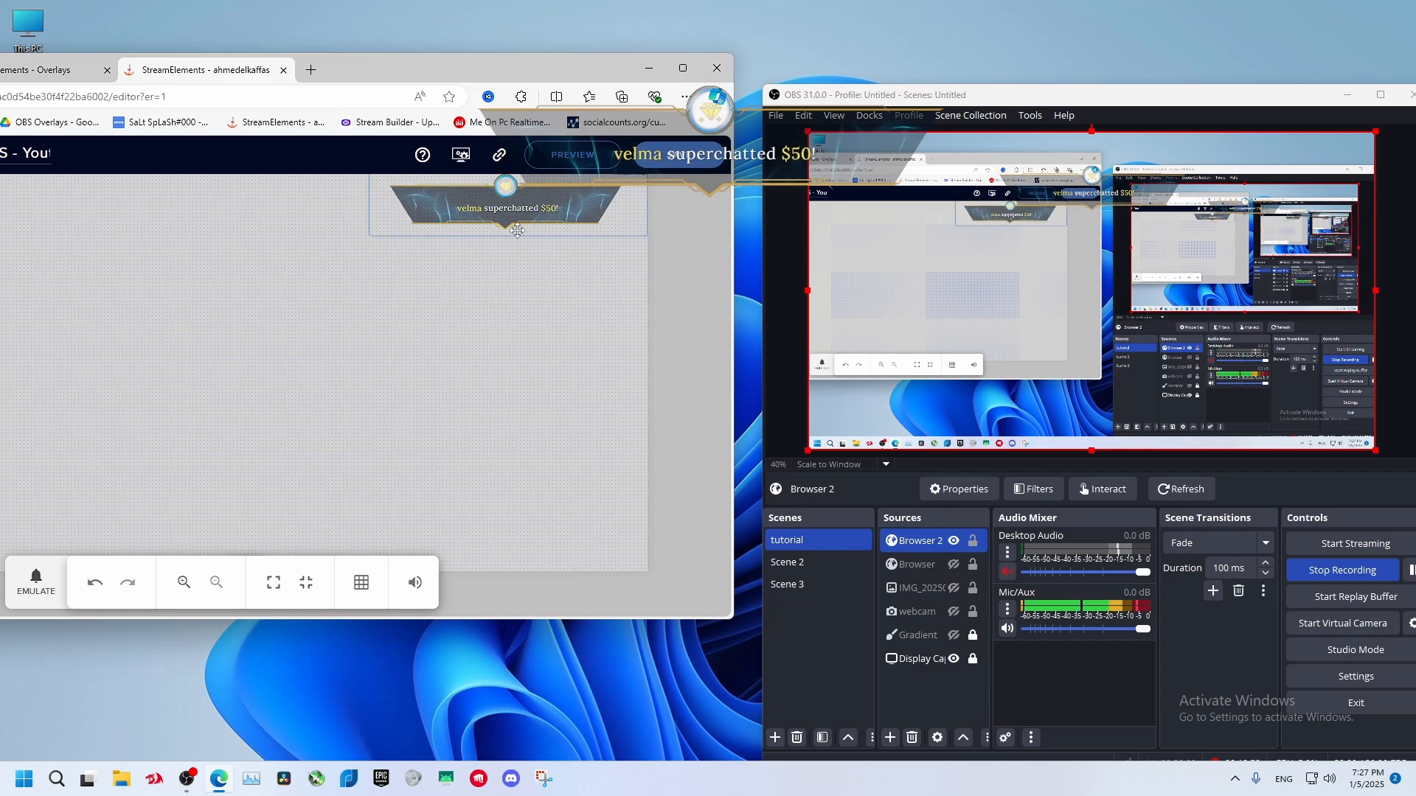
pyautogui.click(686, 163)
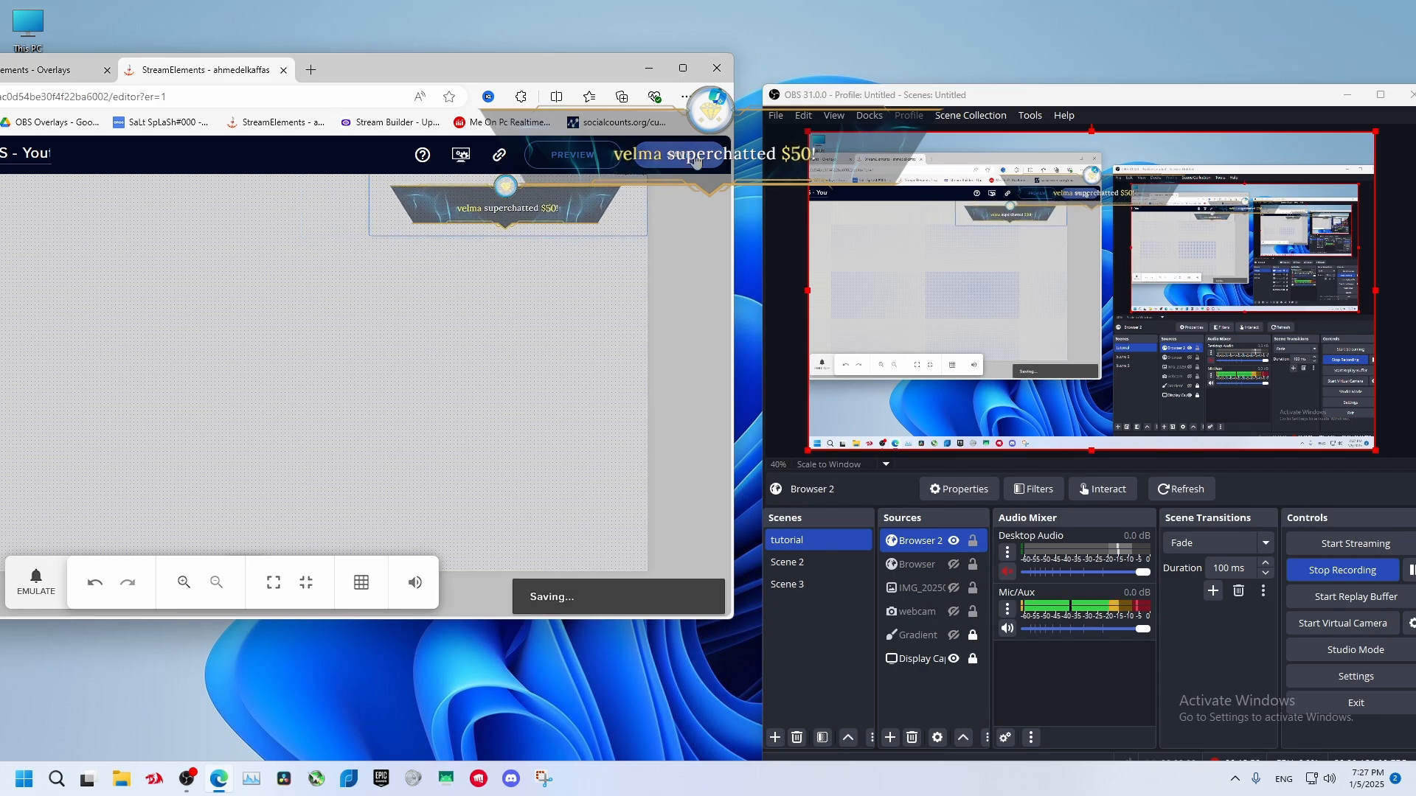
pyautogui.click(35, 583)
pyautogui.moveTo(120, 486)
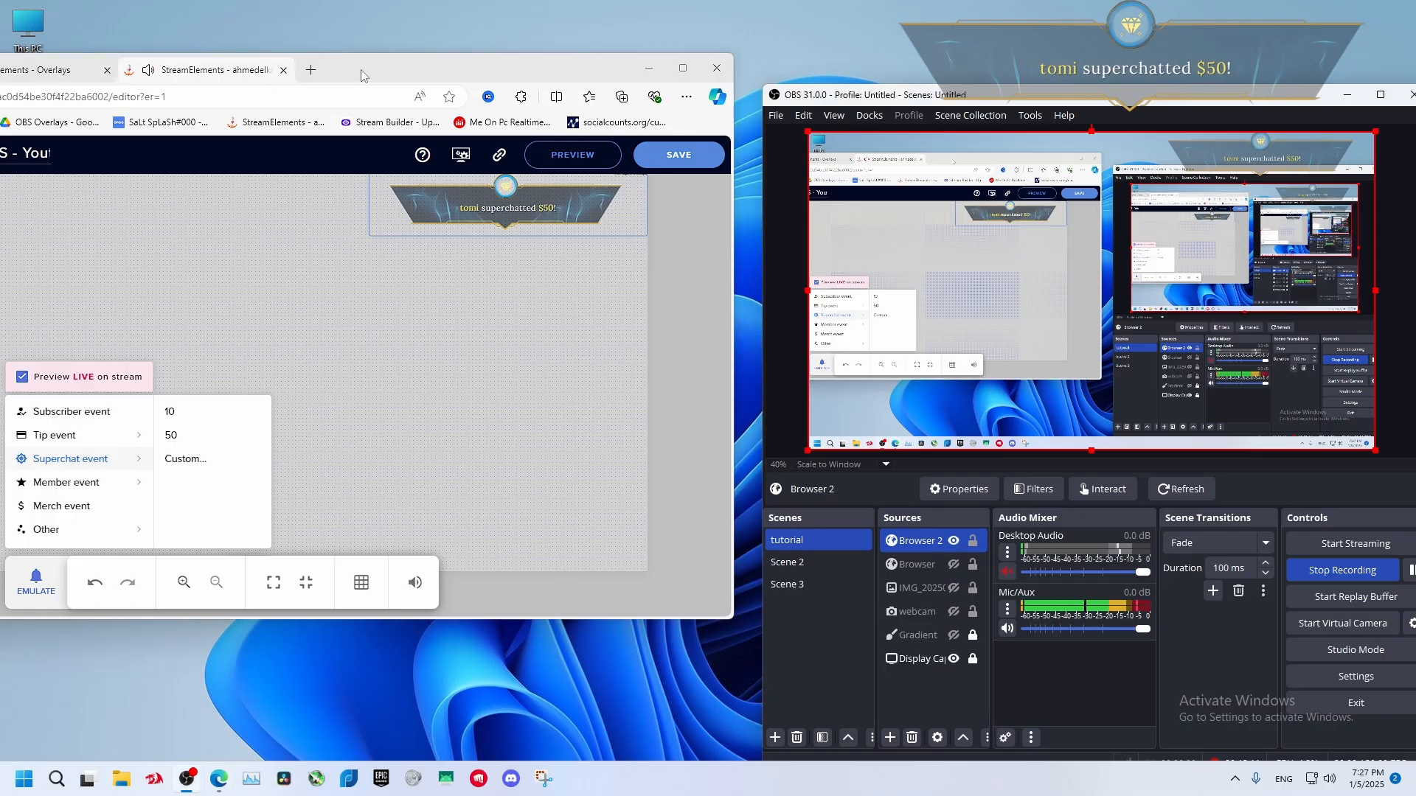
# Enable the Subscriber alert in the settings of AlertBox 1.
pyautogui.moveTo(362, 75); pyautogui.dragTo(665, 94)
pyautogui.click(190, 283)
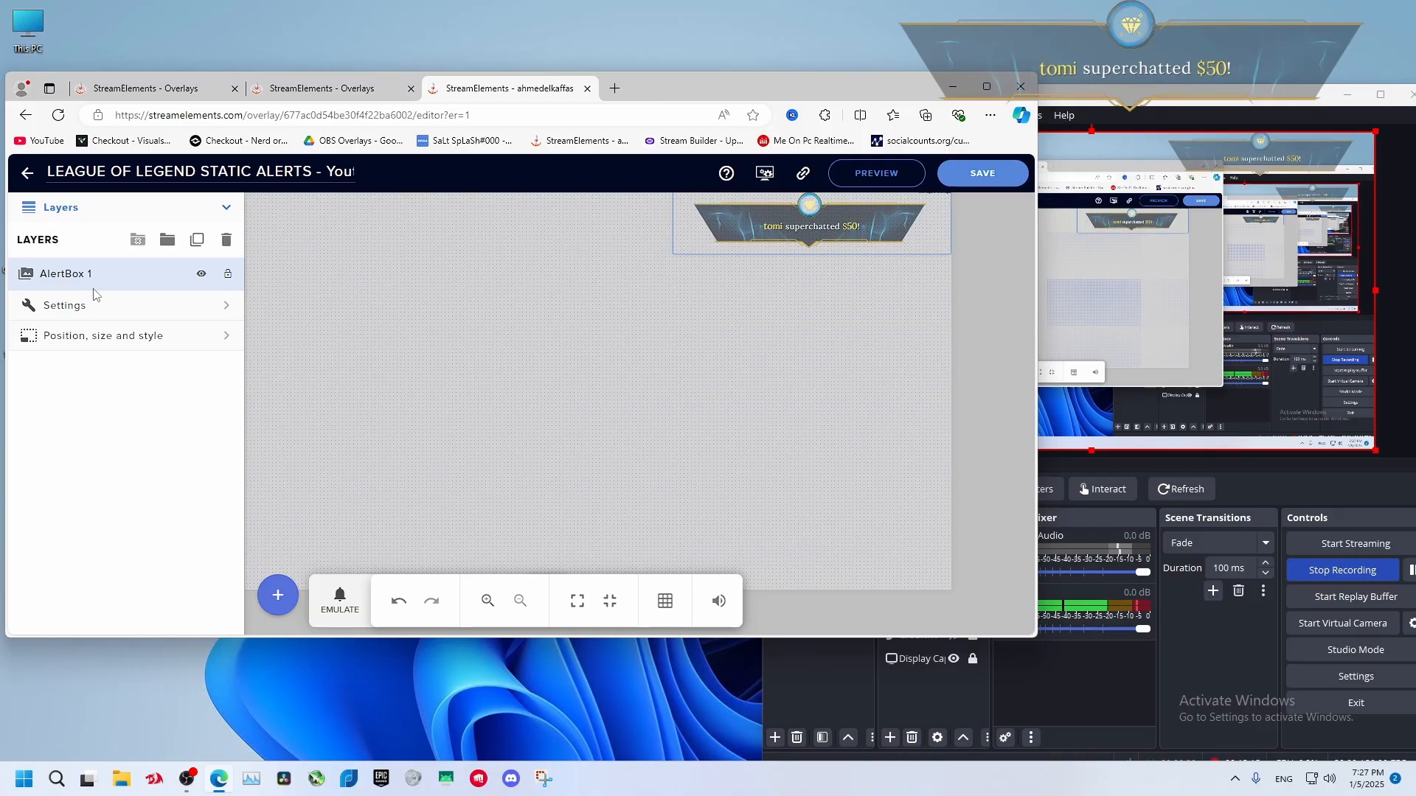
pyautogui.click(78, 308)
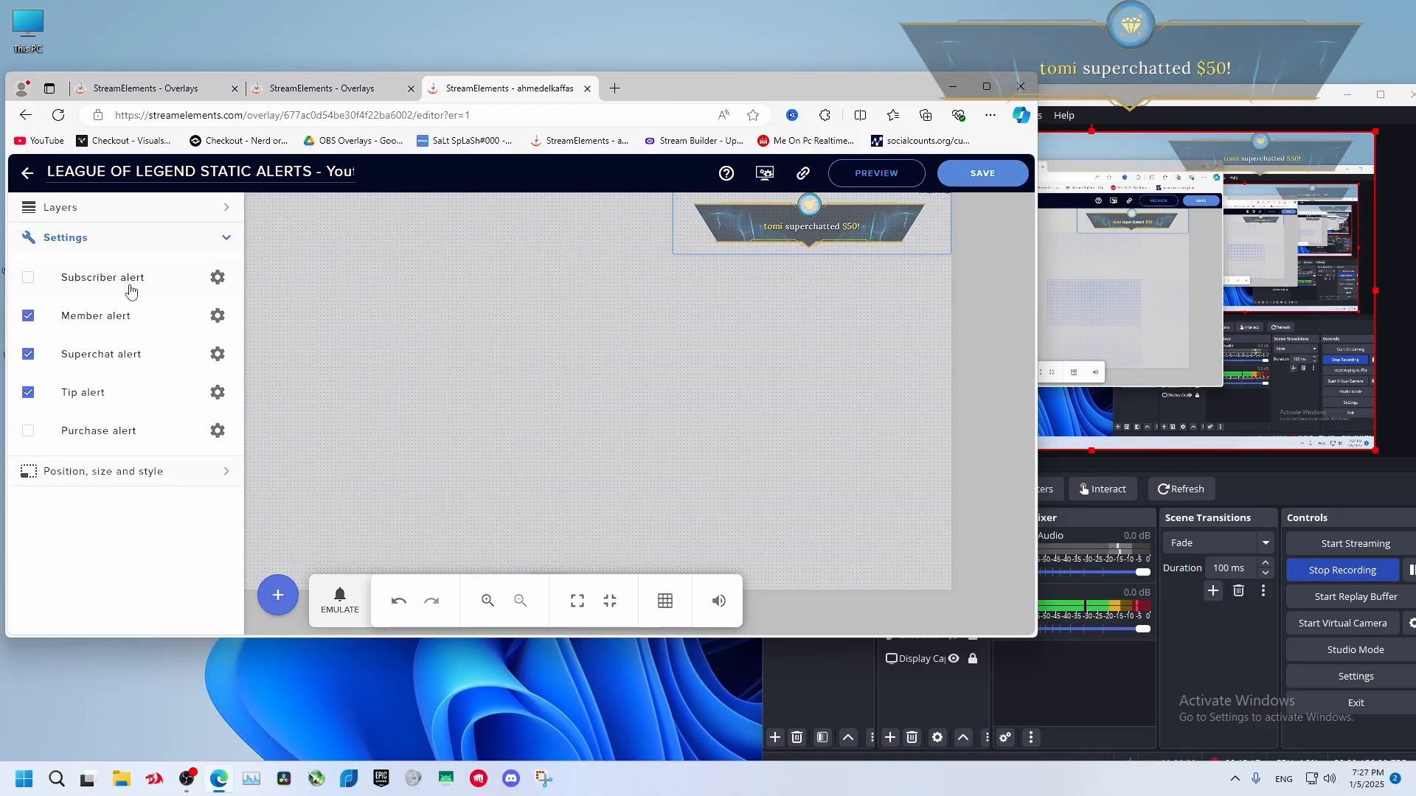
pyautogui.click(28, 278)
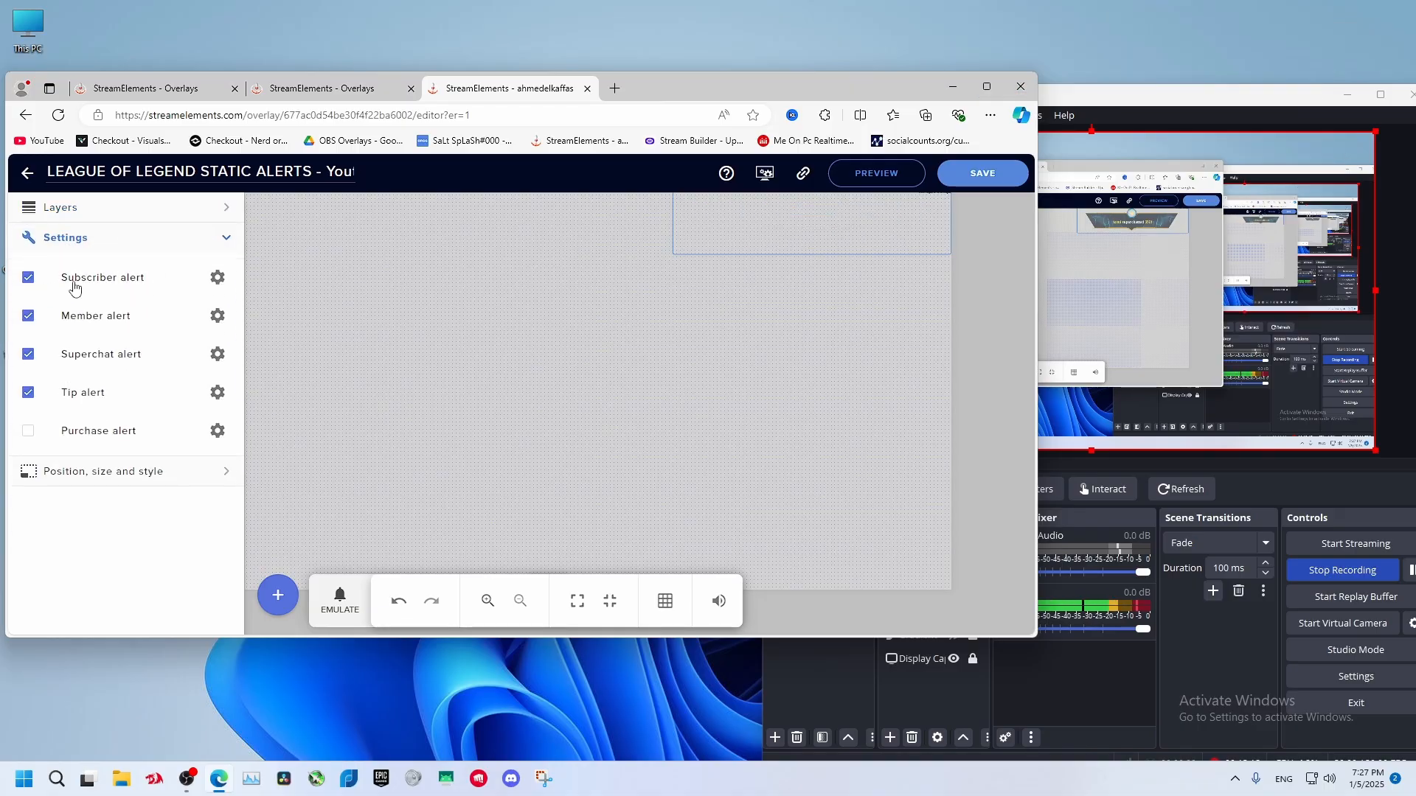
# Lower the subscriber alert's sound volume to 14% and clear its default.ogg sound.
pyautogui.click(221, 316)
pyautogui.click(223, 213)
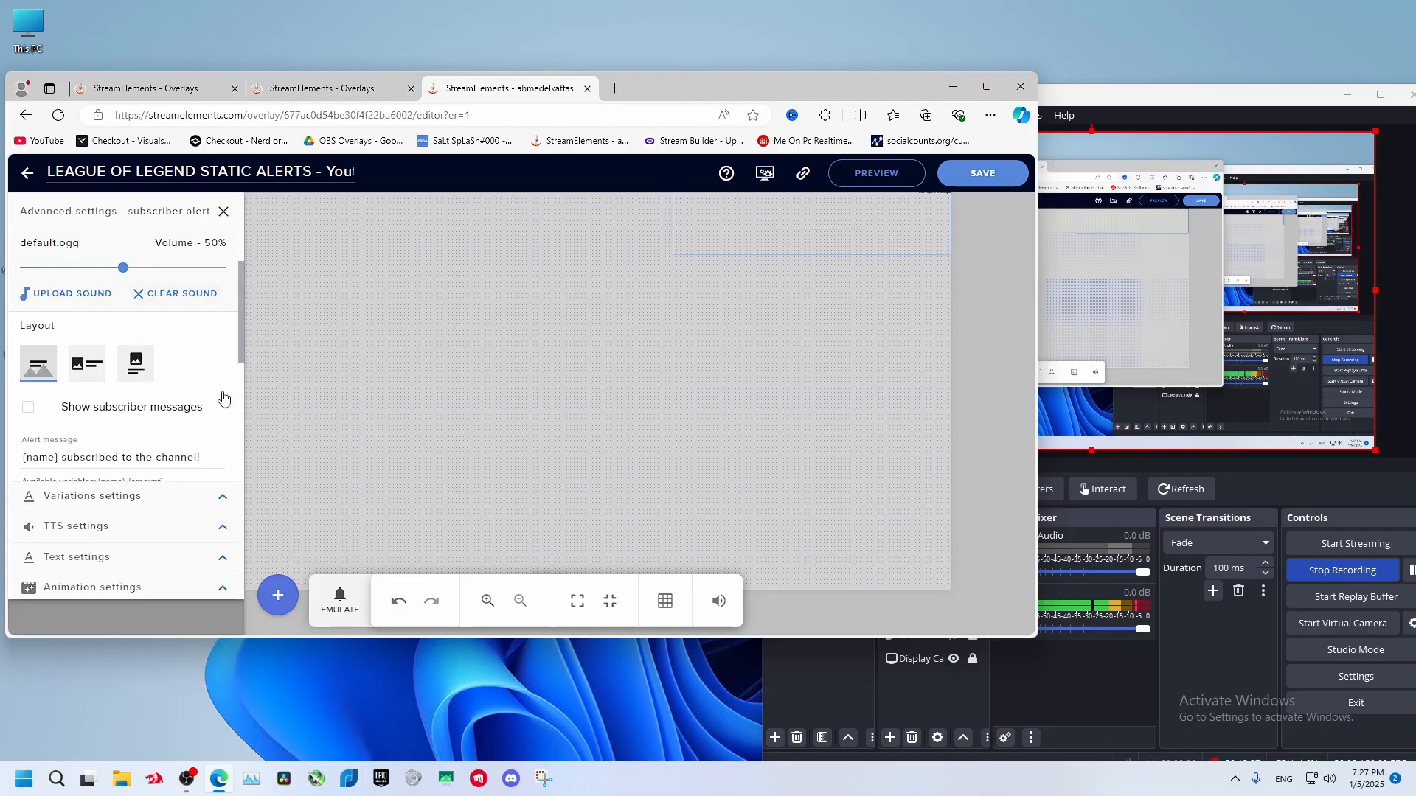
pyautogui.scroll(1, 101, 253)
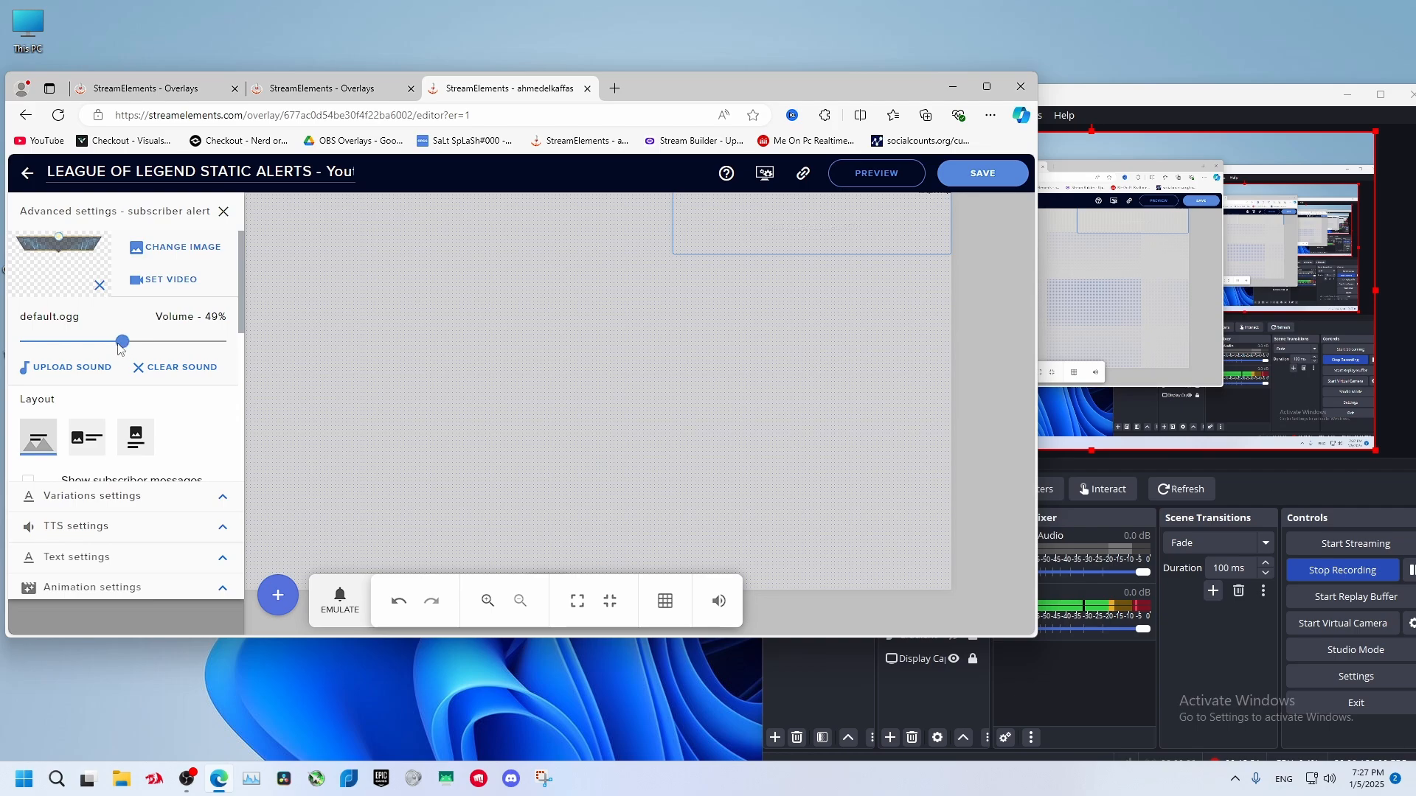
pyautogui.moveTo(121, 347); pyautogui.dragTo(49, 347)
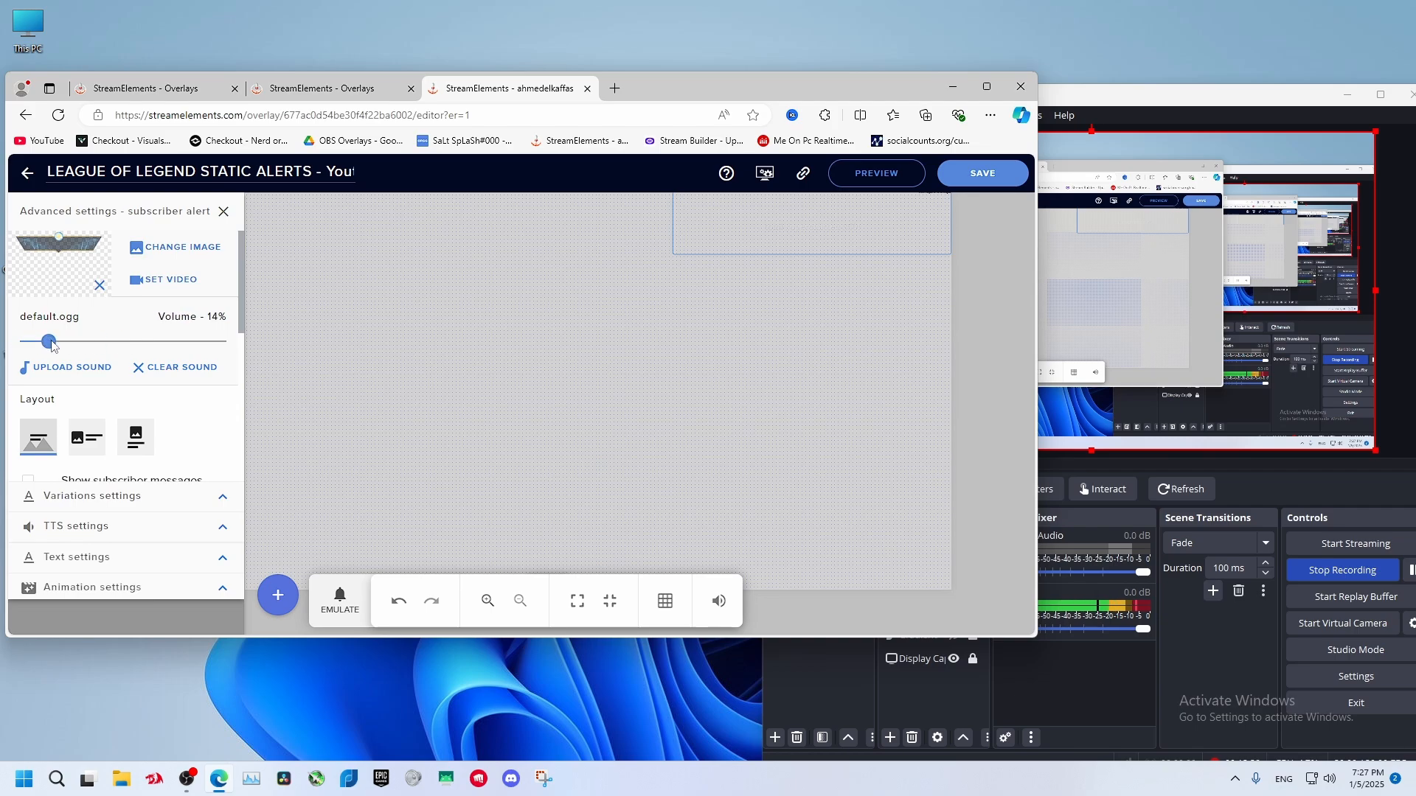
pyautogui.click(168, 369)
# Emulate a subscriber event, save the overlay, and switch to OBS Studio.
pyautogui.click(339, 599)
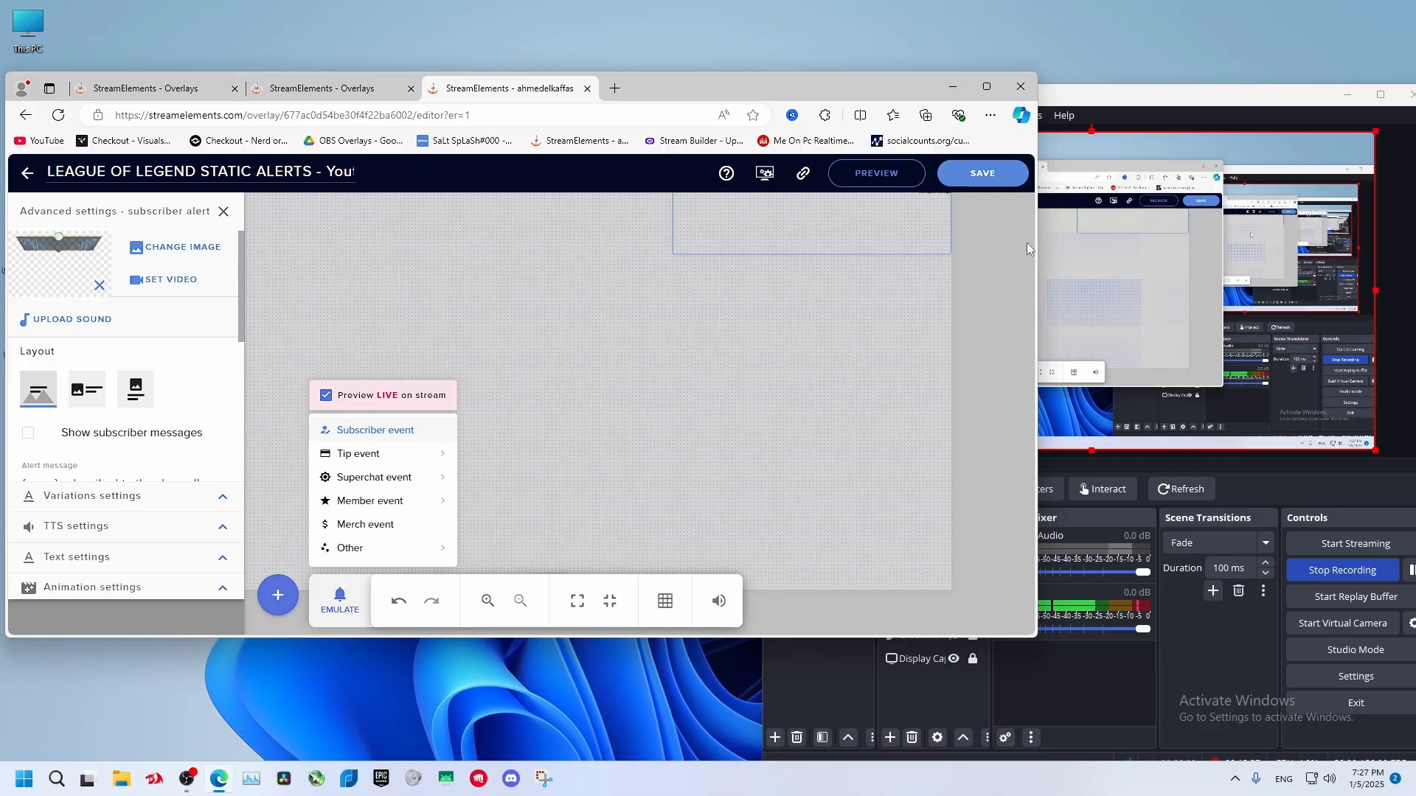
pyautogui.click(982, 173)
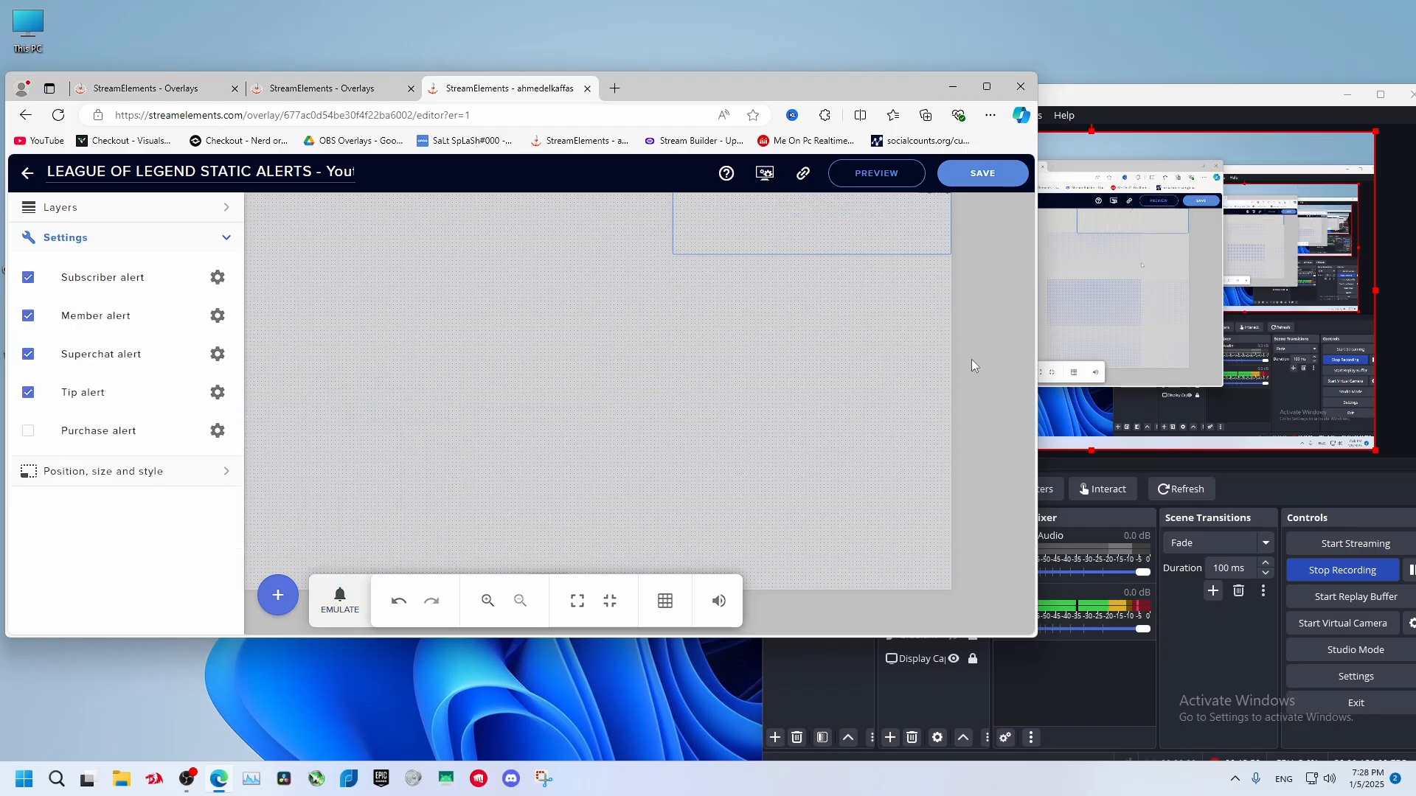
pyautogui.click(1195, 654)
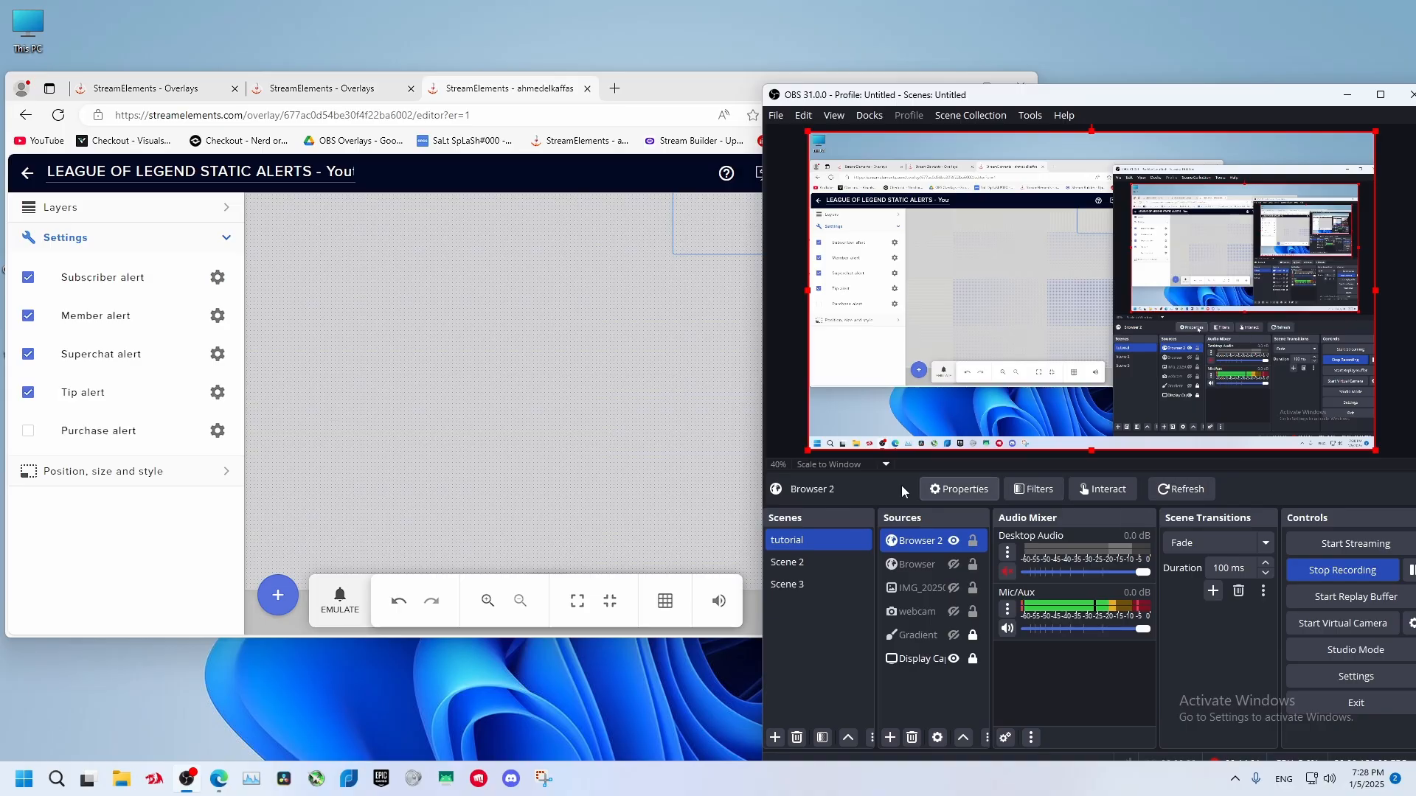